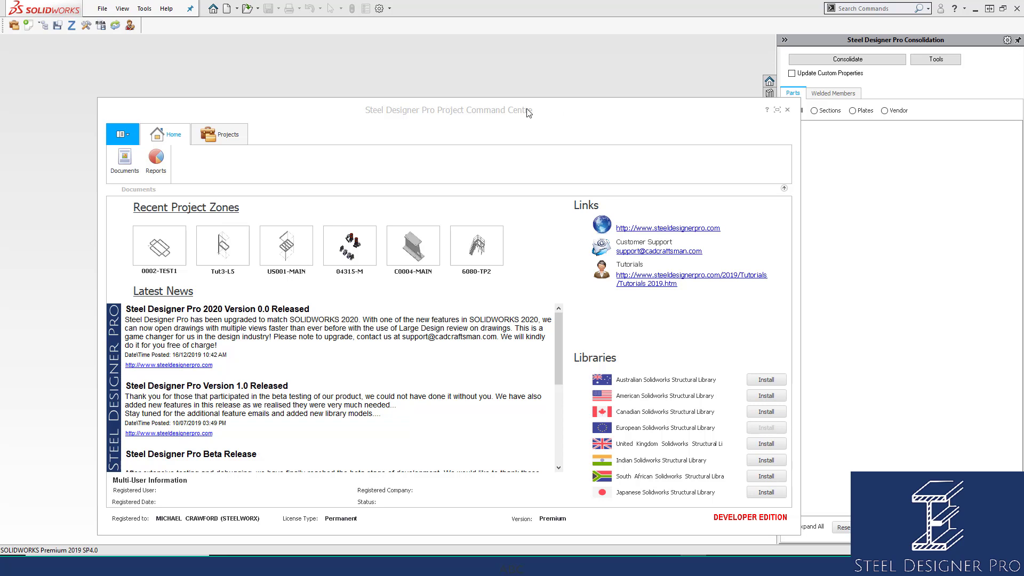
# Open the 0002-TEST1 assembly and consolidate it into one plate, four 200PFC sections and one stanchion
pyautogui.click(174, 240)
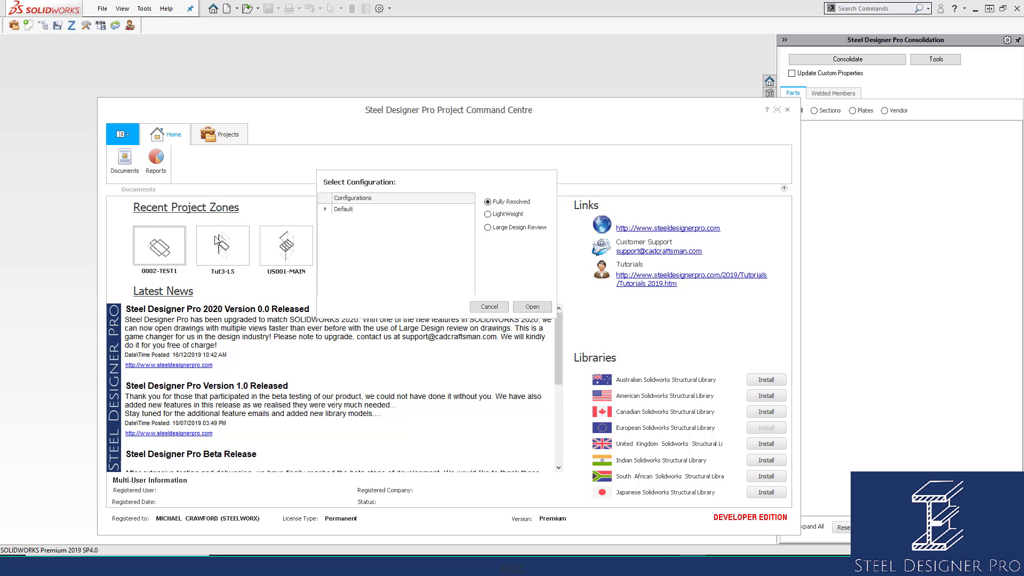
pyautogui.click(537, 309)
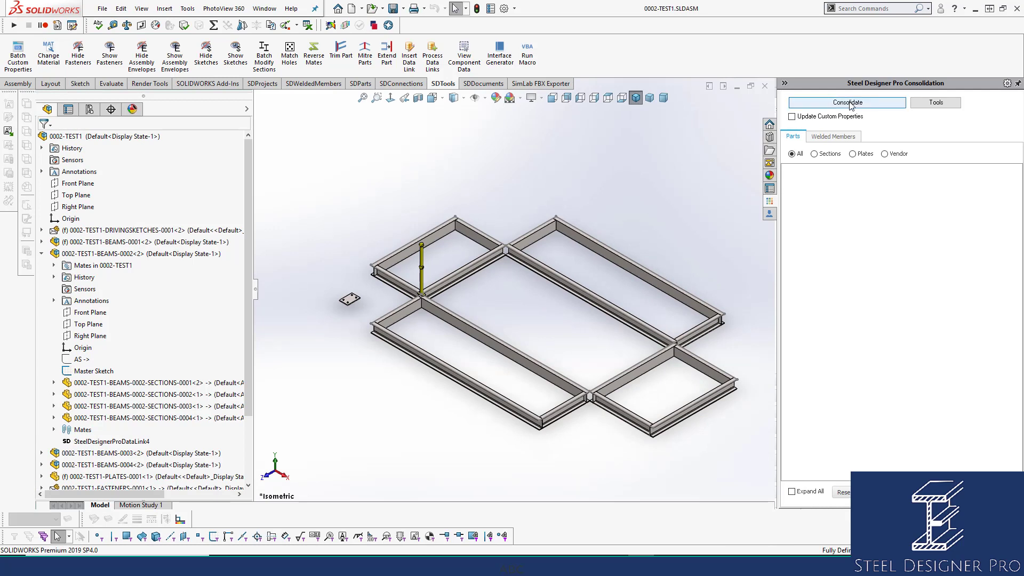
pyautogui.click(850, 105)
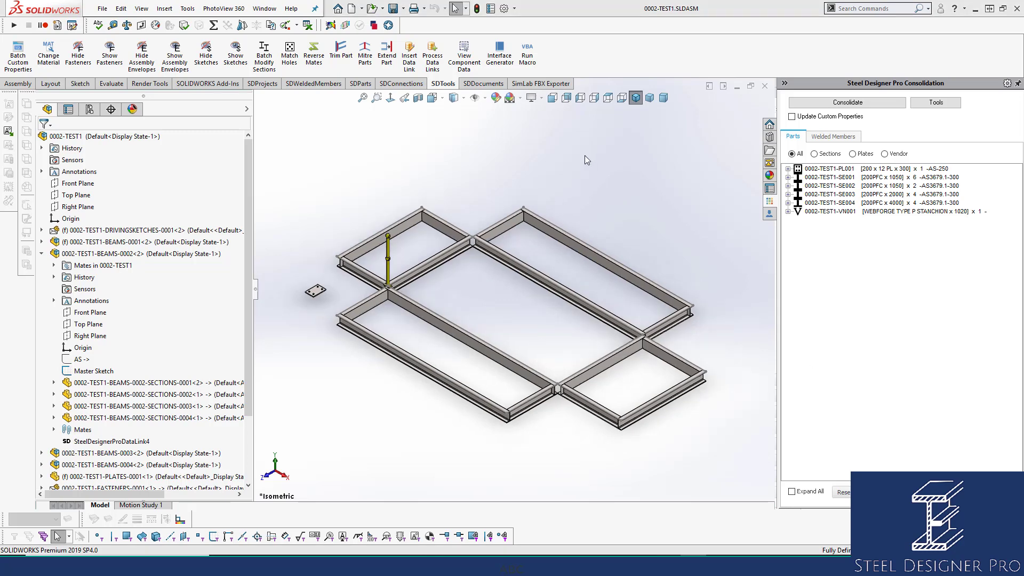
pyautogui.click(481, 84)
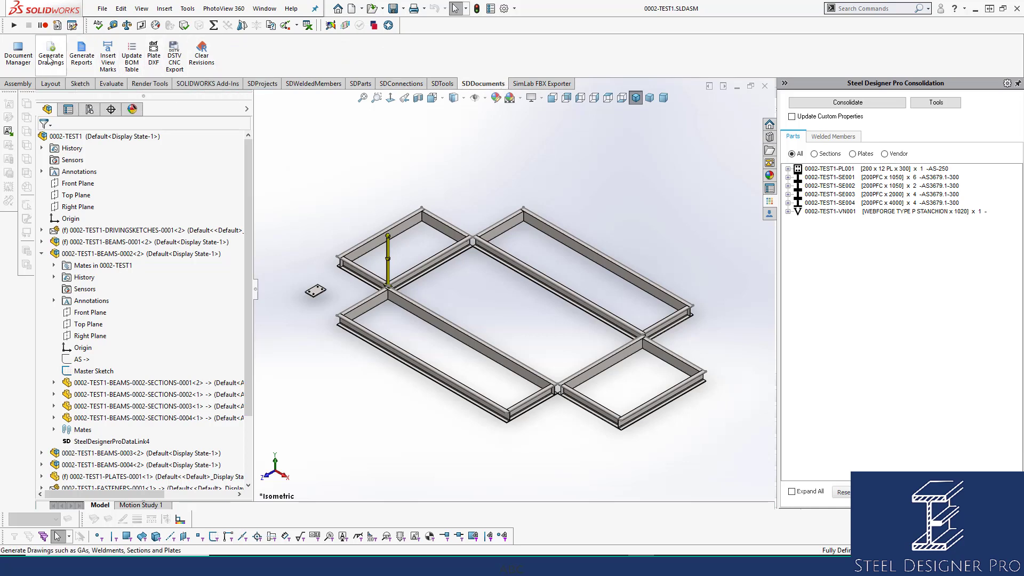
# Open Document Manager for the ten 0002-TEST1 drawings, sort them by Type, and select the vendor drawing
pyautogui.click(18, 53)
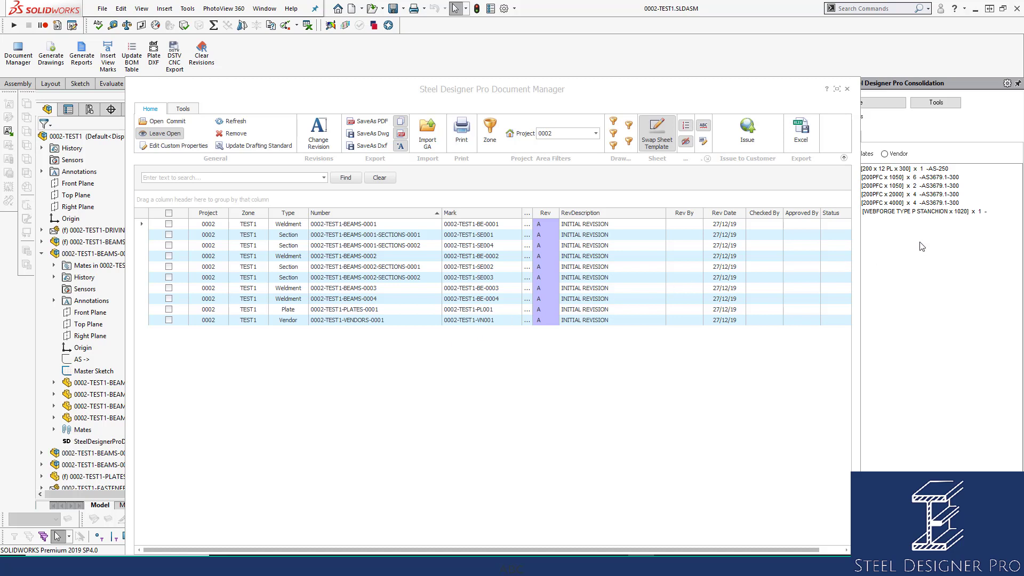
pyautogui.moveTo(916, 206)
pyautogui.click(290, 214)
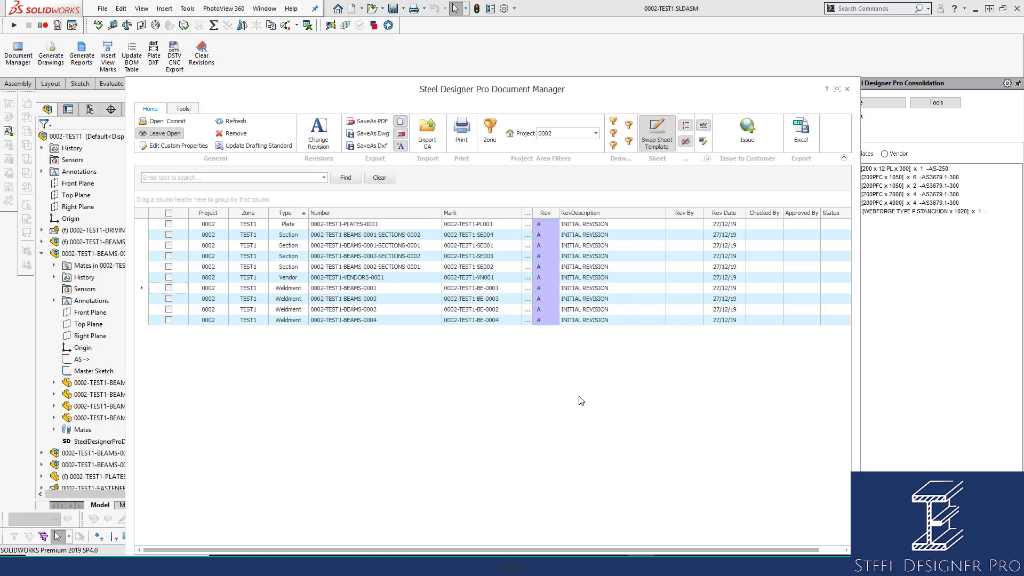
pyautogui.click(292, 278)
# Preview the vendor, plate, BEAMS-0001 weldment and section drawing details, then sort the list by Mark
pyautogui.click(356, 279)
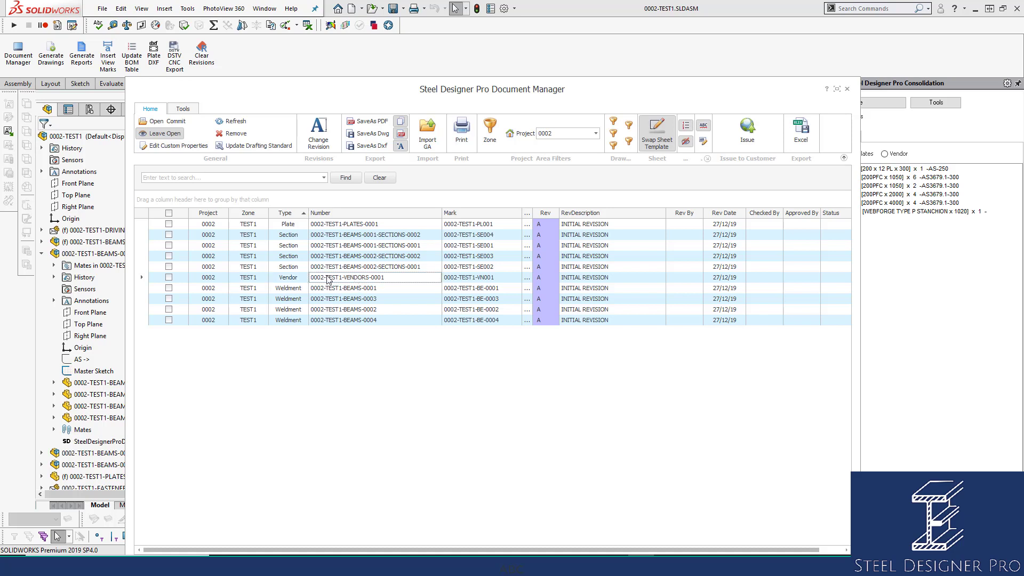
pyautogui.doubleClick(366, 279)
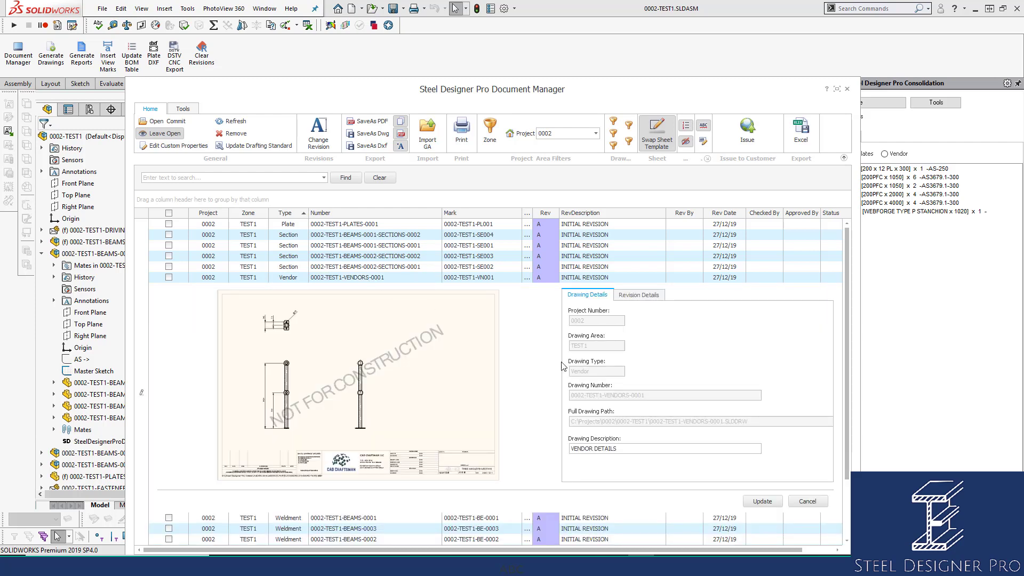
pyautogui.click(812, 502)
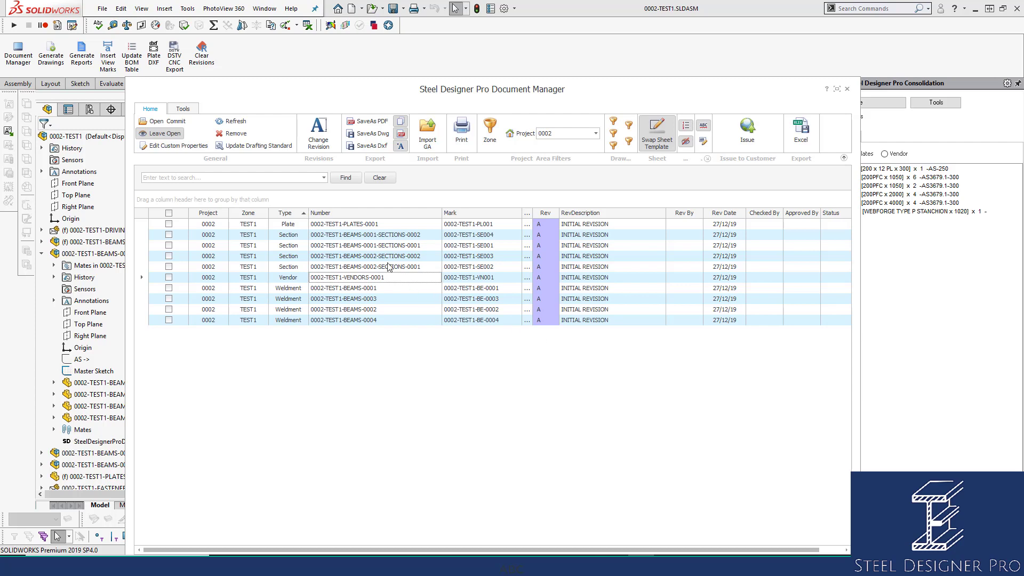
pyautogui.doubleClick(362, 225)
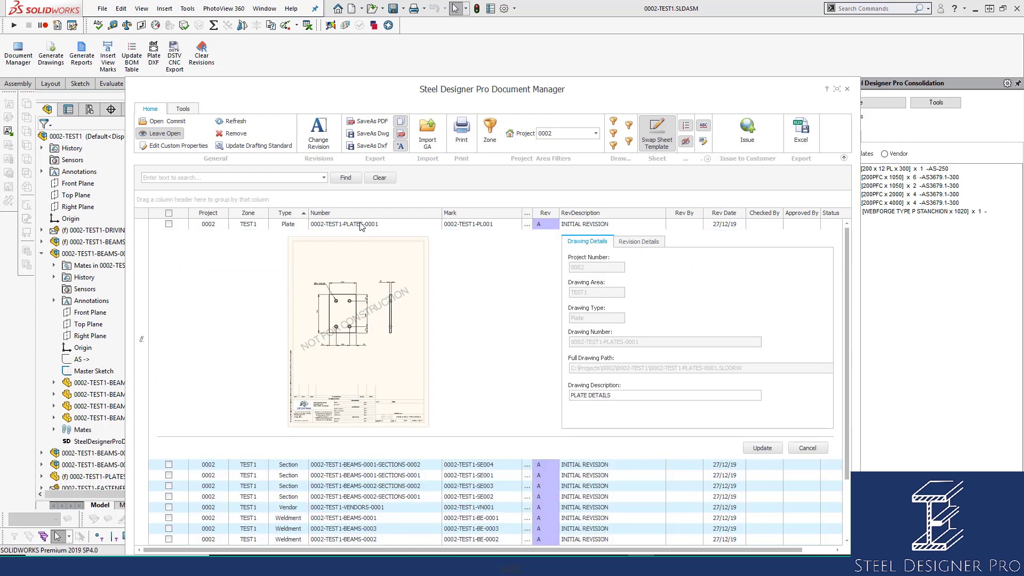
pyautogui.click(803, 447)
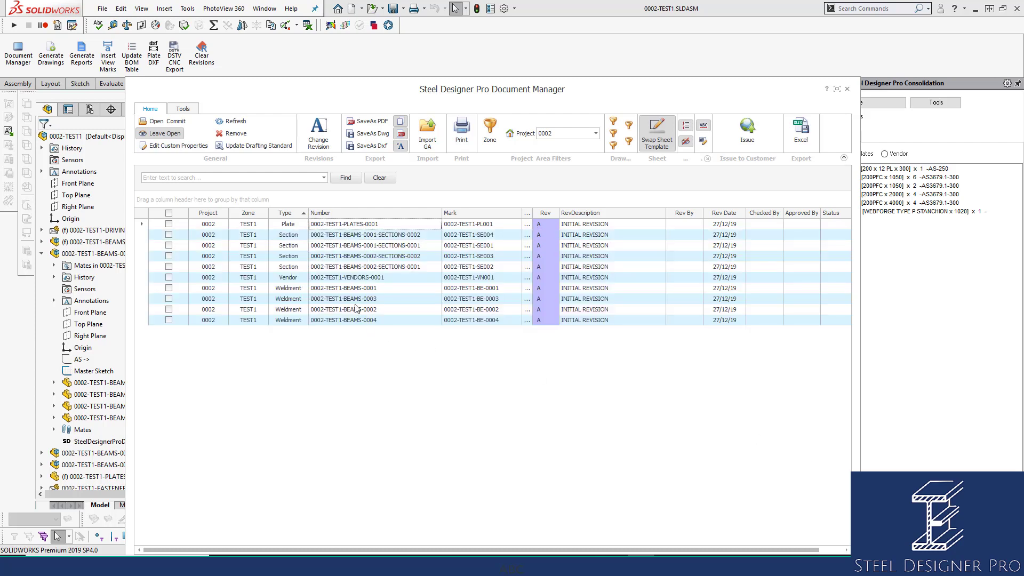
pyautogui.doubleClick(350, 290)
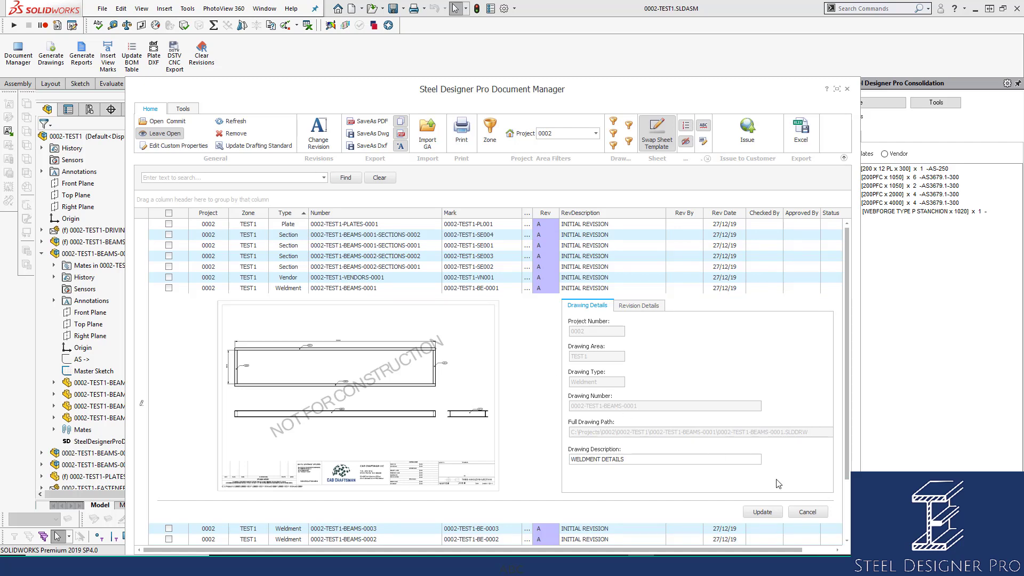
pyautogui.click(808, 512)
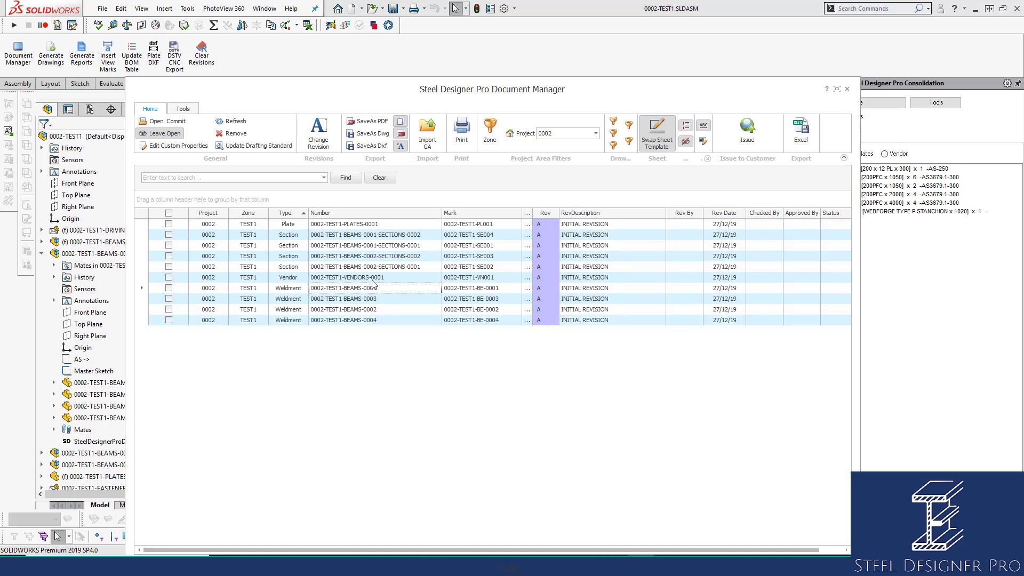
pyautogui.doubleClick(365, 256)
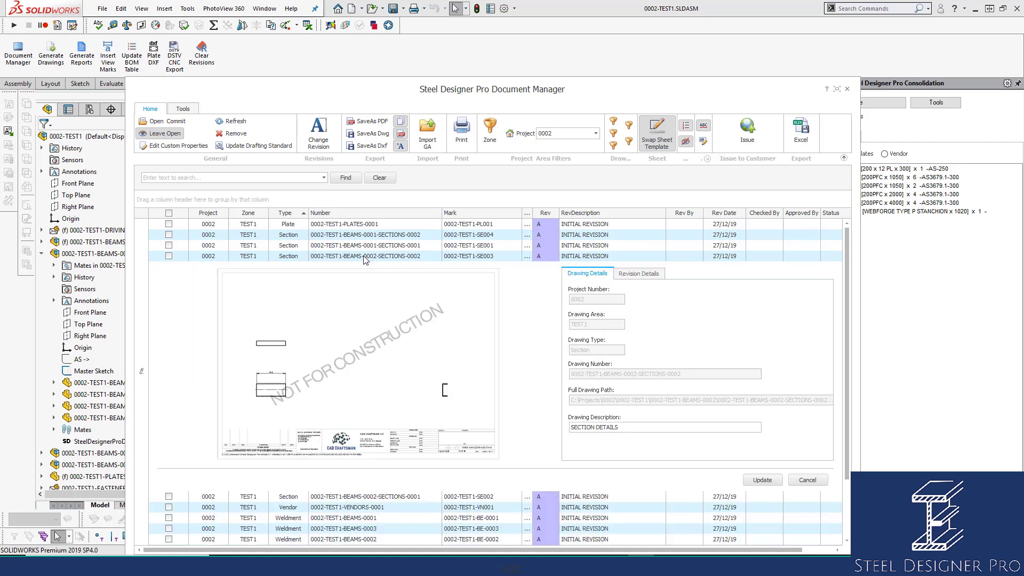
pyautogui.click(814, 481)
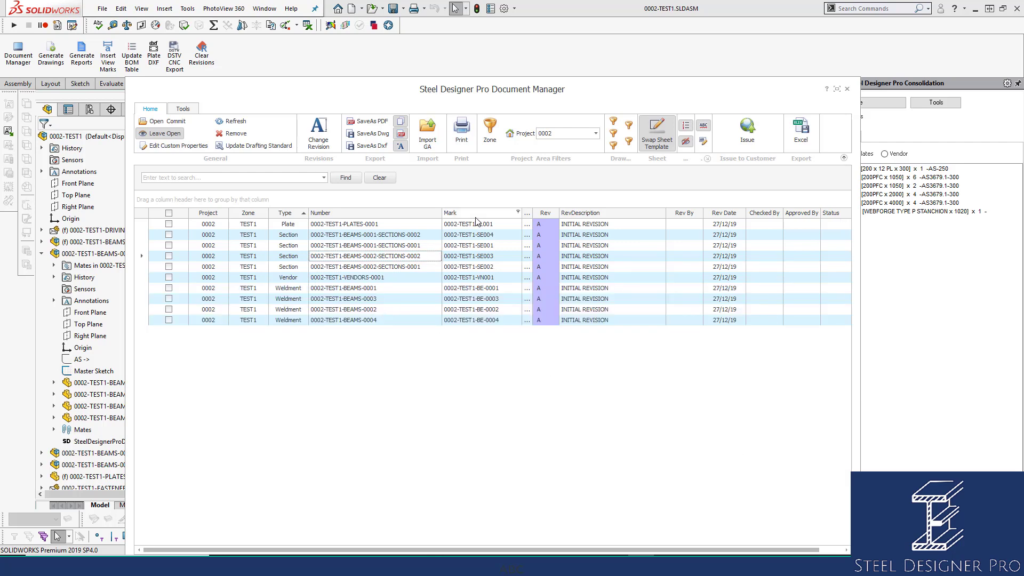
pyautogui.click(490, 213)
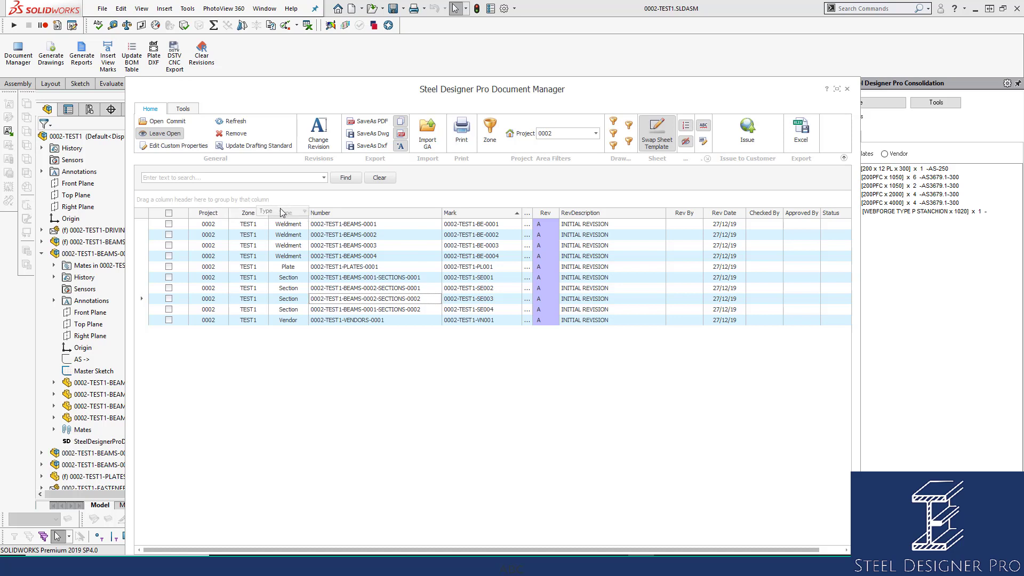
# Group the drawings by Type, expand the Plate, Section, Vendor and Weldment groups, and widen the window
pyautogui.moveTo(280, 211); pyautogui.dragTo(193, 199)
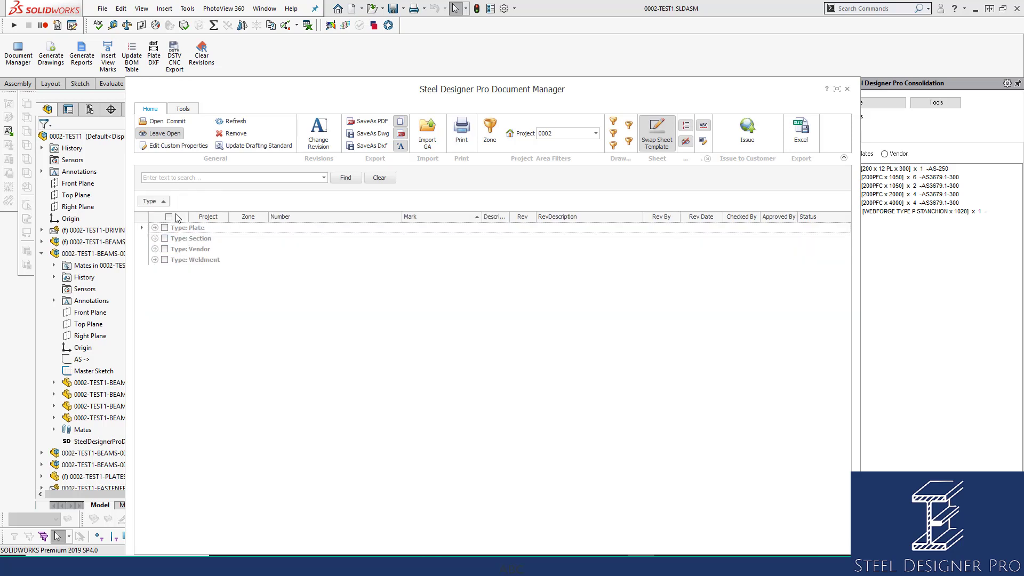
pyautogui.click(155, 228)
pyautogui.click(156, 249)
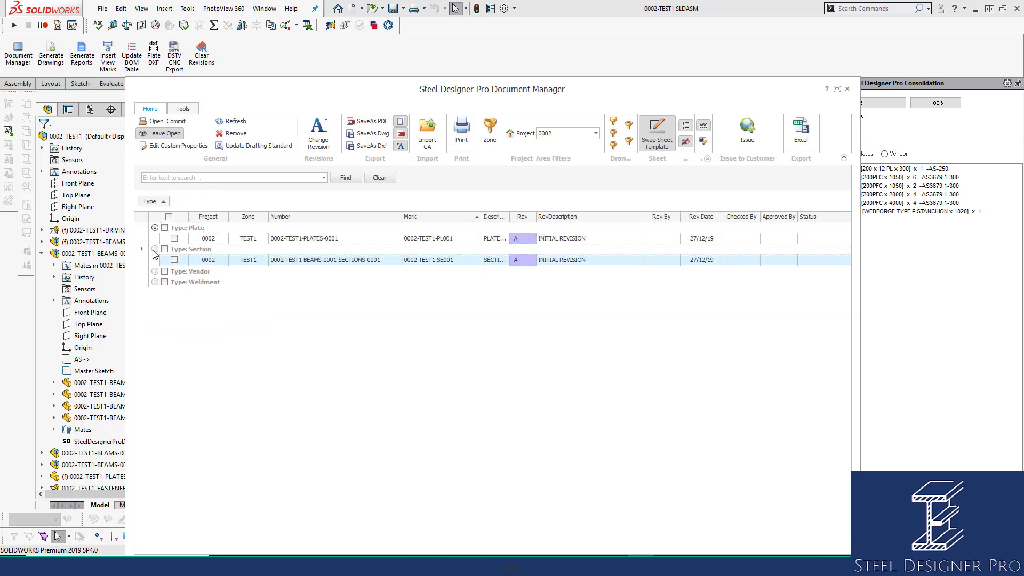
pyautogui.click(156, 303)
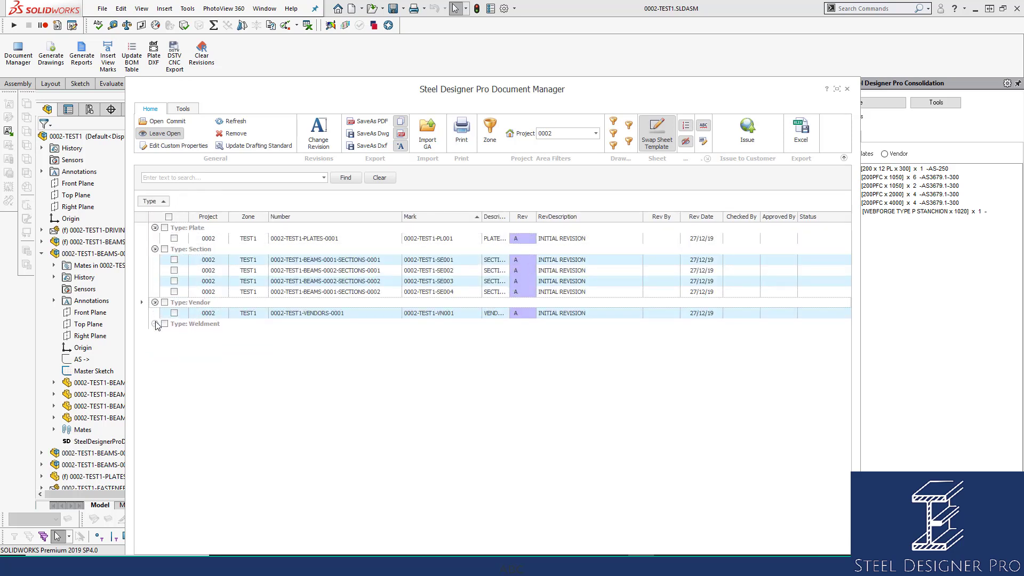
pyautogui.click(155, 324)
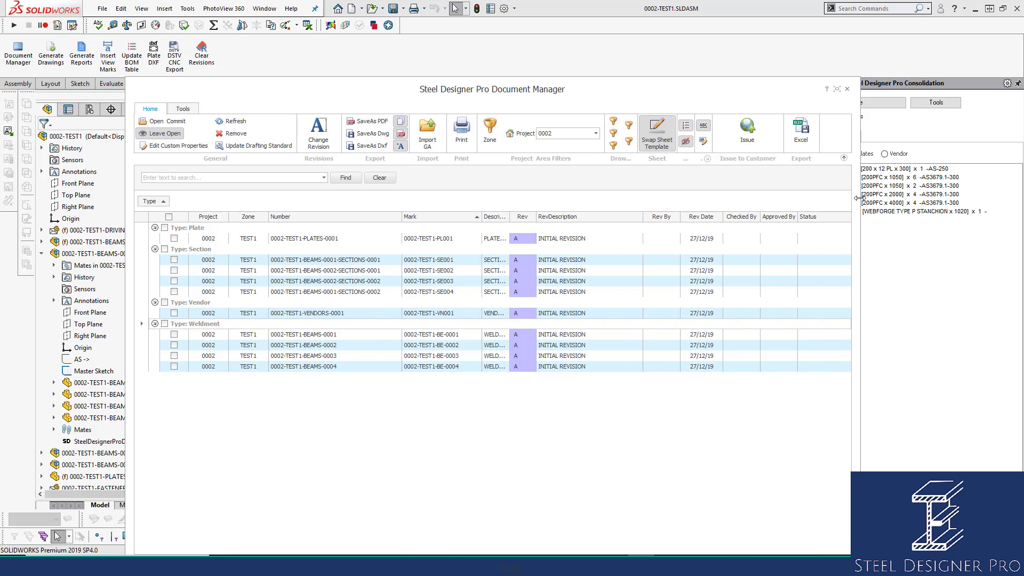
pyautogui.moveTo(852, 196); pyautogui.dragTo(978, 197)
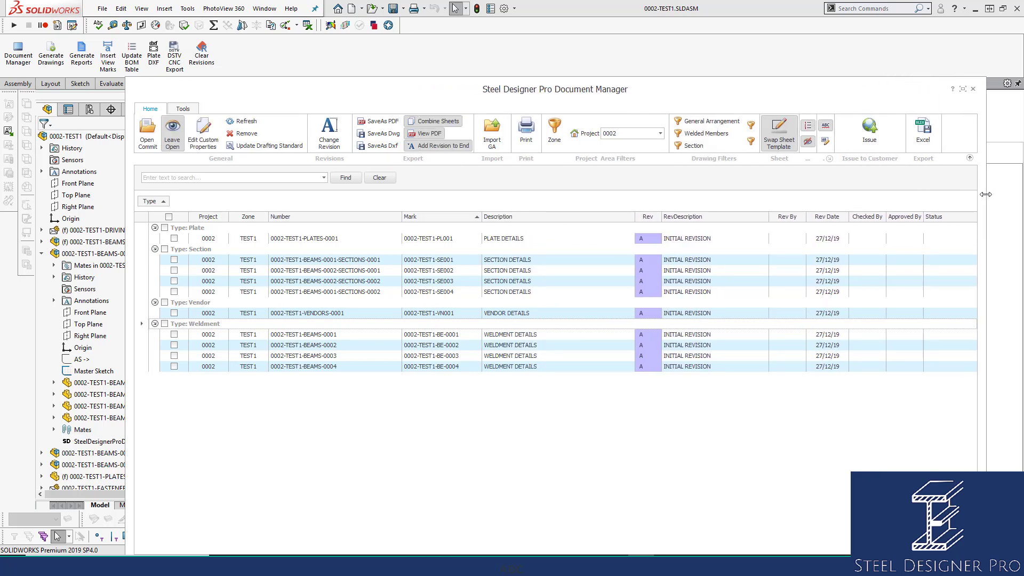
pyautogui.moveTo(131, 209); pyautogui.dragTo(53, 209)
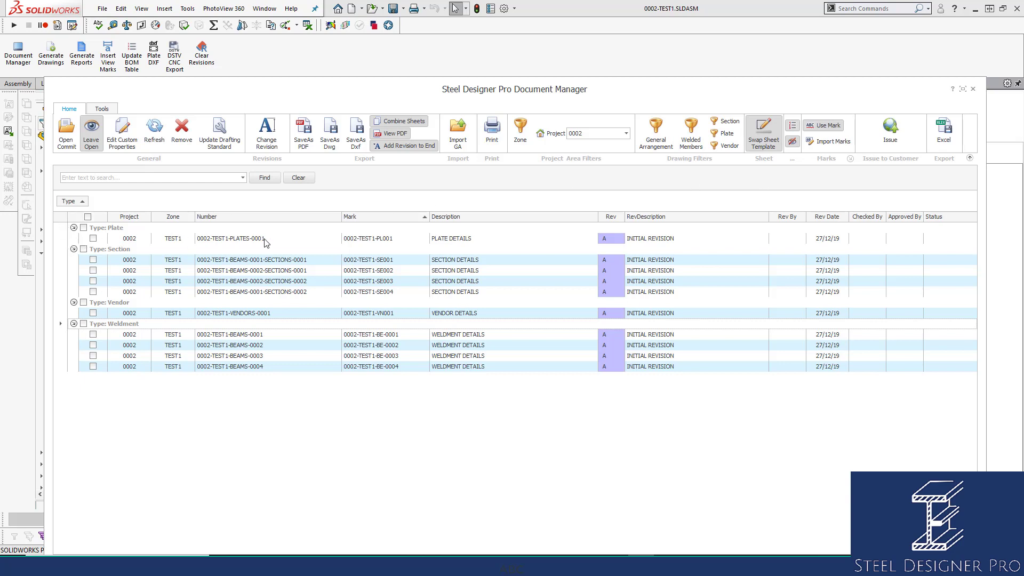
# Tick the plate and four section drawings and switch on SaveAs PDF and SaveAs Dwg
pyautogui.click(83, 229)
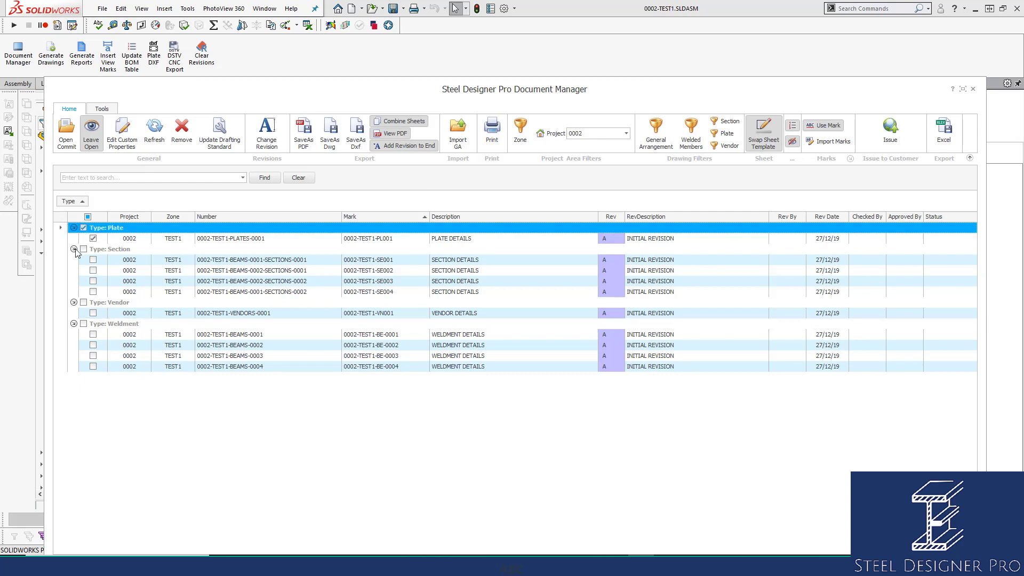
pyautogui.click(83, 249)
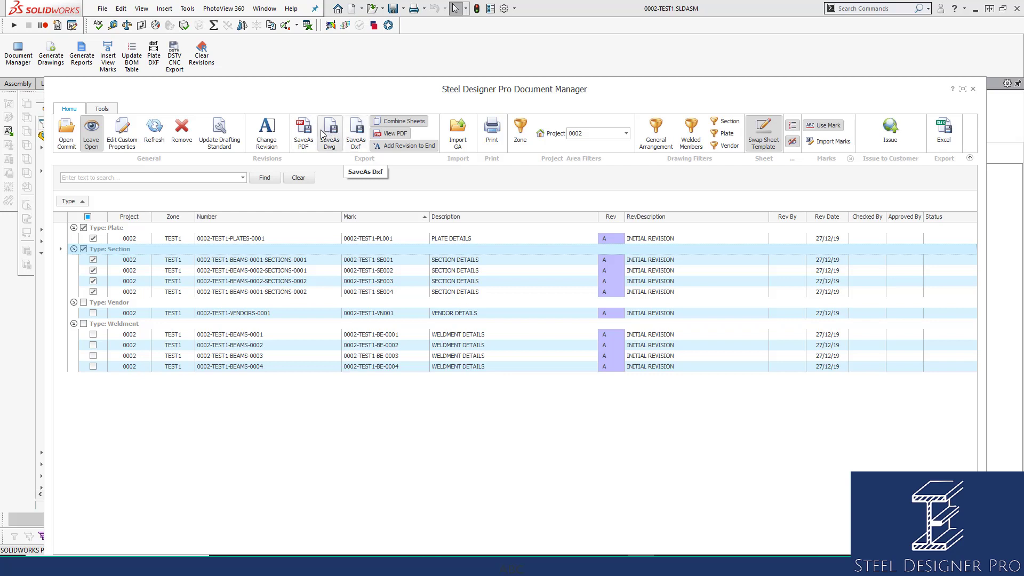
pyautogui.click(303, 134)
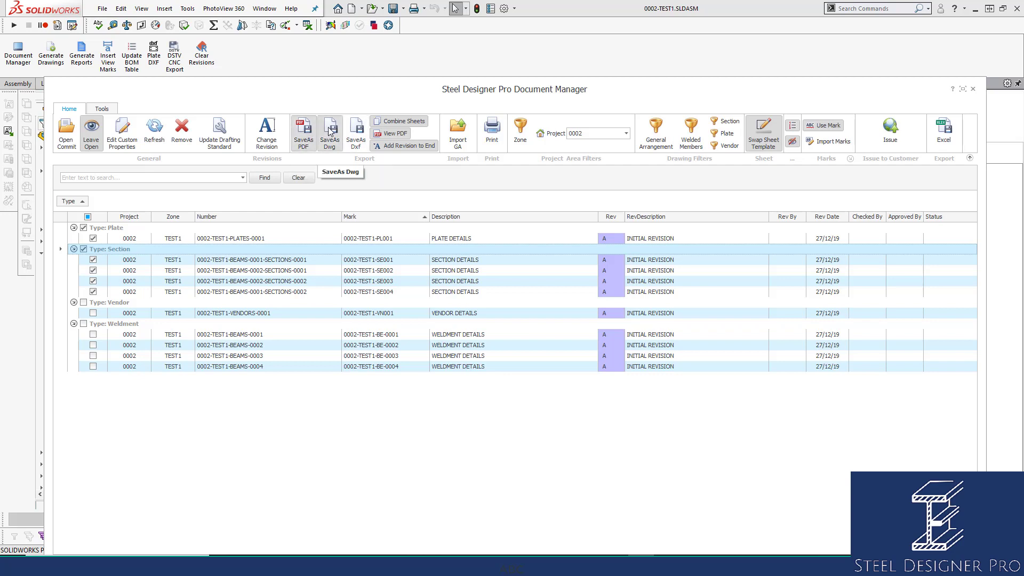
pyautogui.click(330, 133)
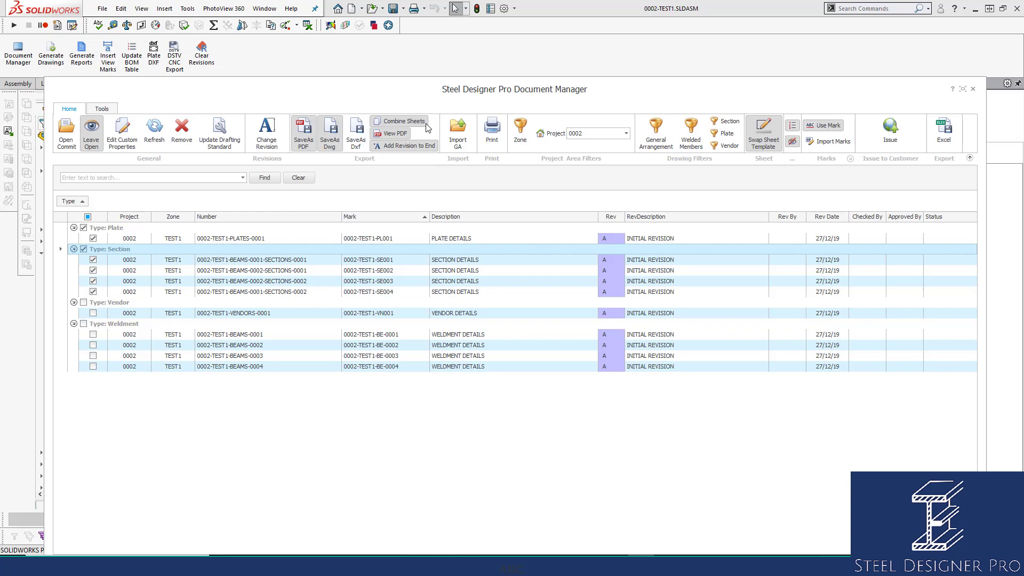
# Keep the ticked drawings at revision A with the description PRELIMINARY ISSUE
pyautogui.click(272, 131)
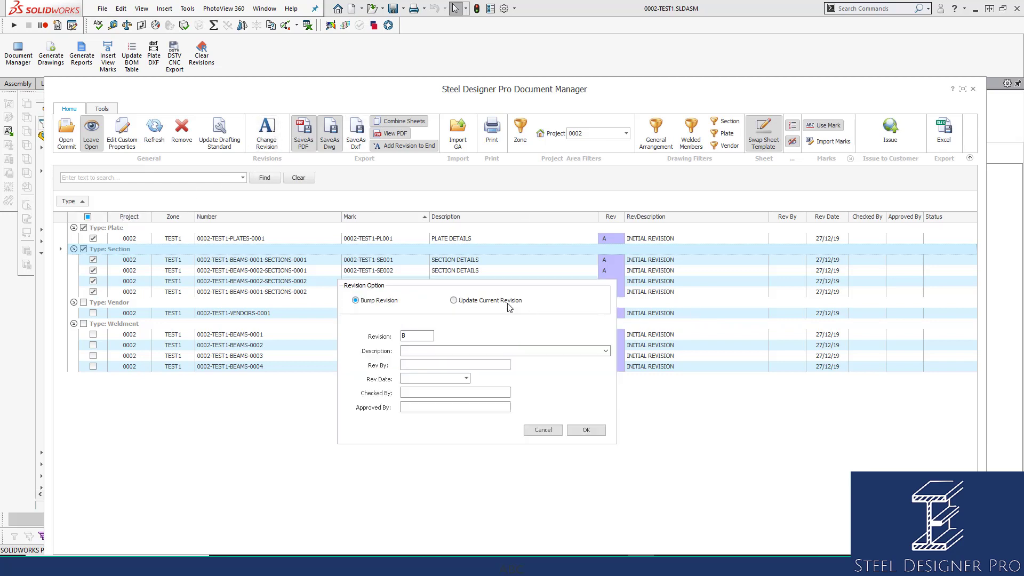
pyautogui.click(467, 299)
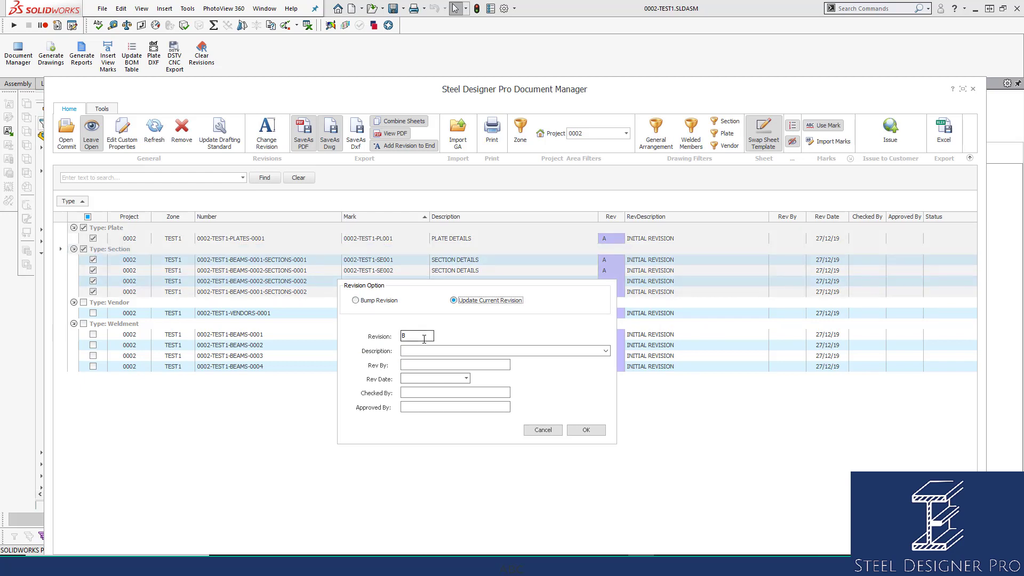
pyautogui.moveTo(423, 337); pyautogui.dragTo(354, 337)
pyautogui.write('A')
pyautogui.click(606, 351)
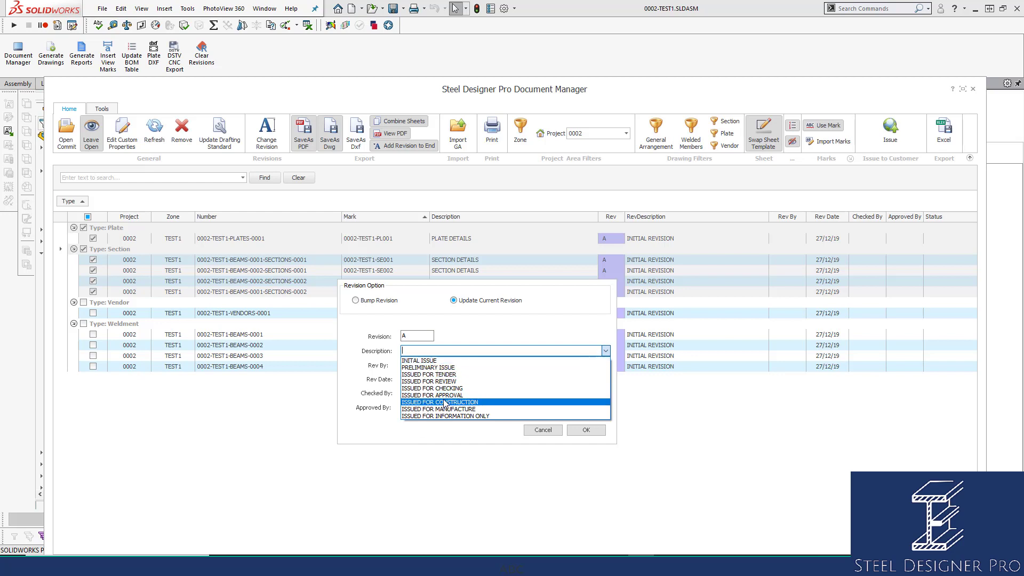
pyautogui.click(450, 368)
# Enter the reviser's initials and revision date 27/12/19, then confirm and apply the revision
pyautogui.click(452, 366)
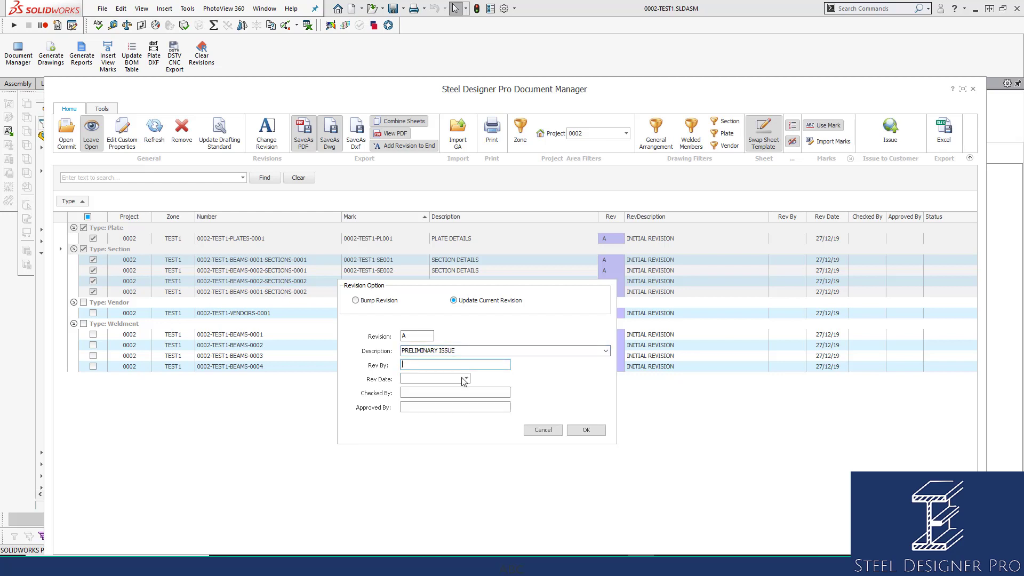
pyautogui.write('MAC')
pyautogui.click(466, 378)
pyautogui.click(482, 480)
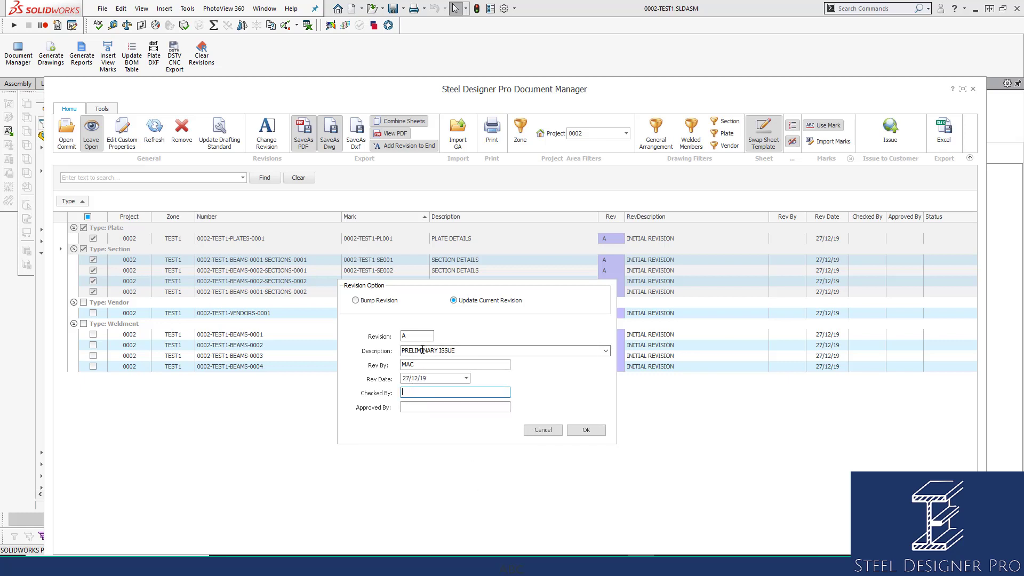
pyautogui.click(419, 391)
pyautogui.click(589, 433)
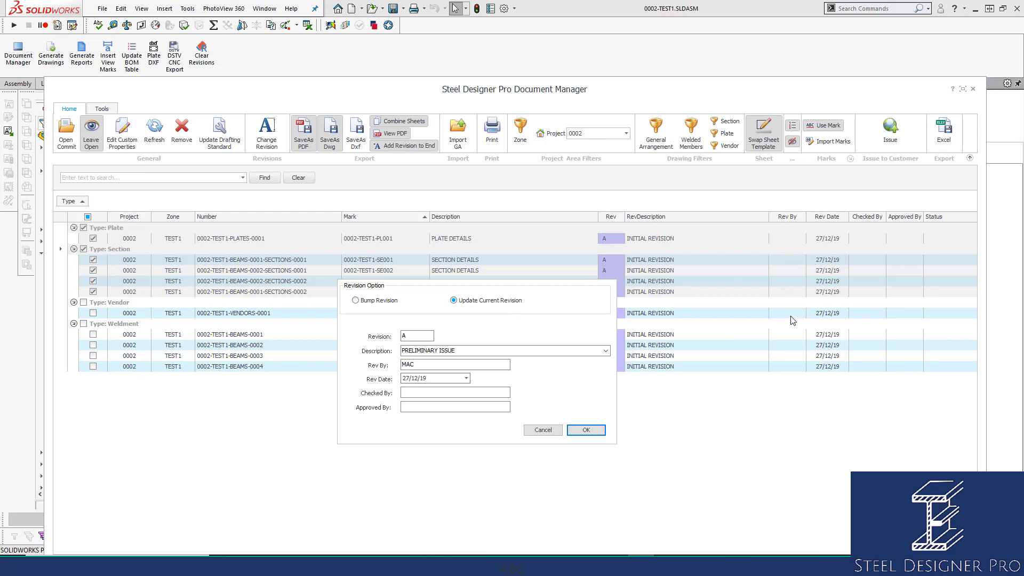
pyautogui.click(588, 433)
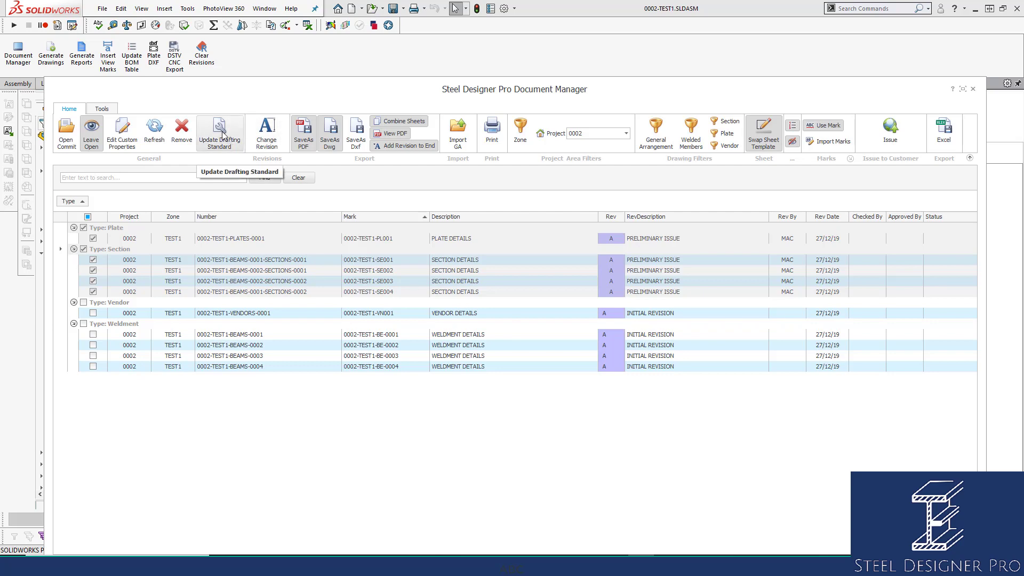
# In Batch Update Custom Properties, create a new property template named 0002
pyautogui.click(123, 134)
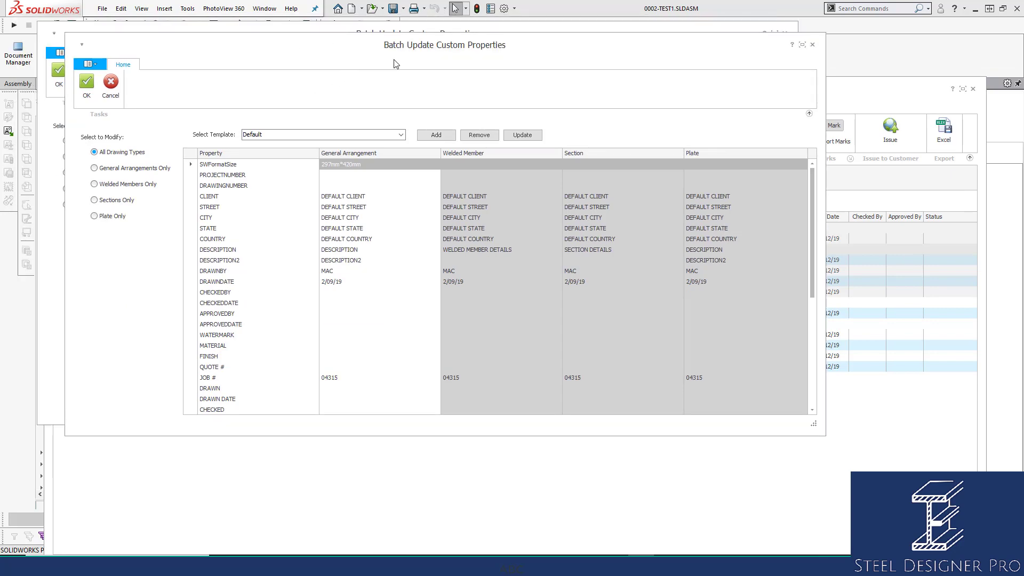
pyautogui.click(542, 225)
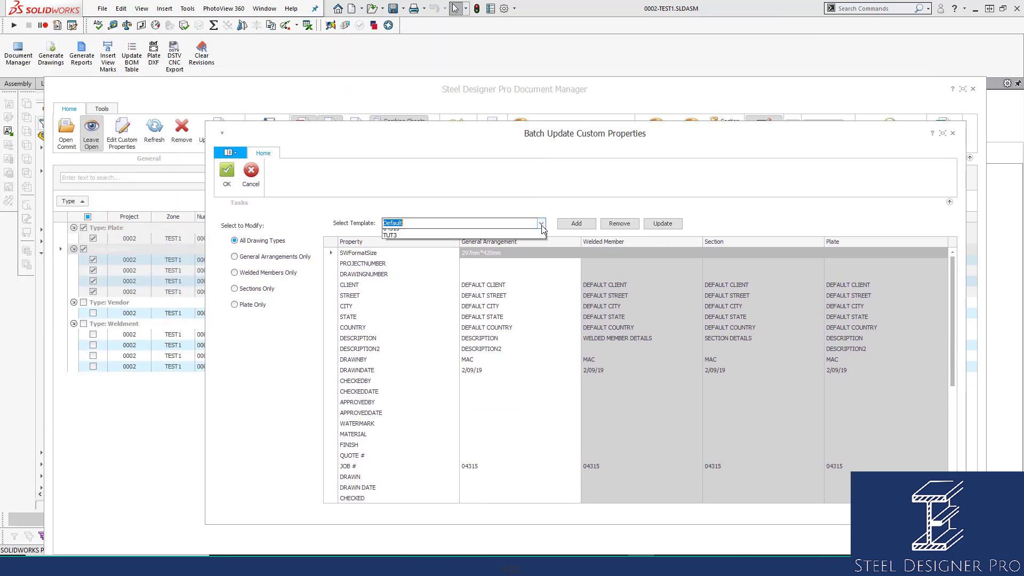
pyautogui.click(541, 224)
pyautogui.click(577, 223)
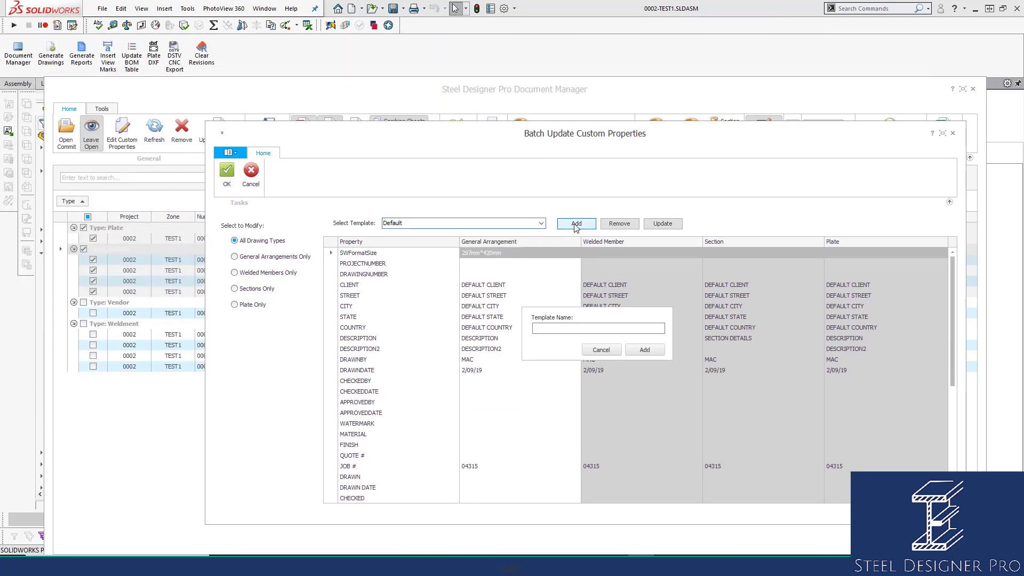
pyautogui.click(587, 329)
pyautogui.write('0002')
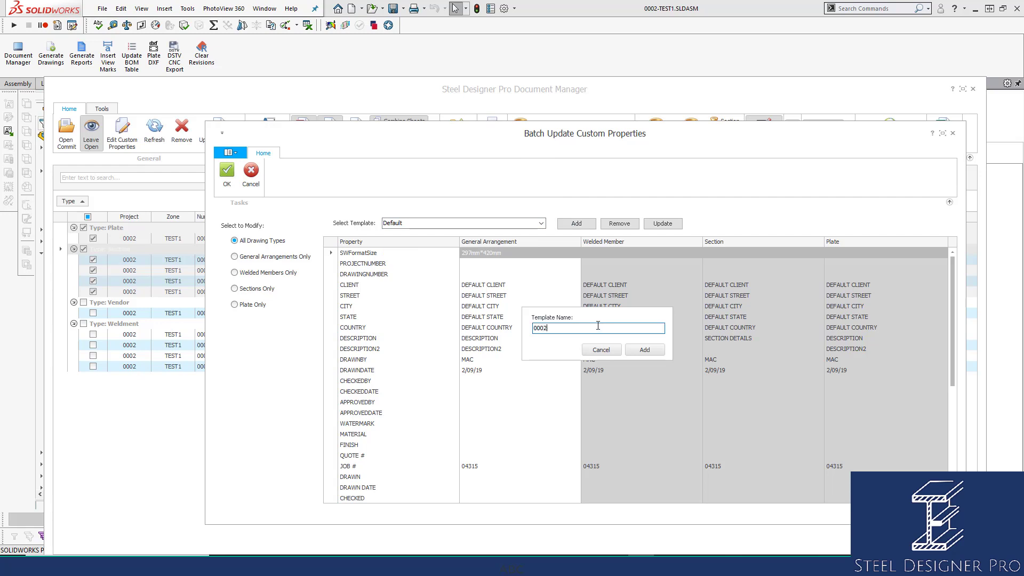
pyautogui.click(645, 350)
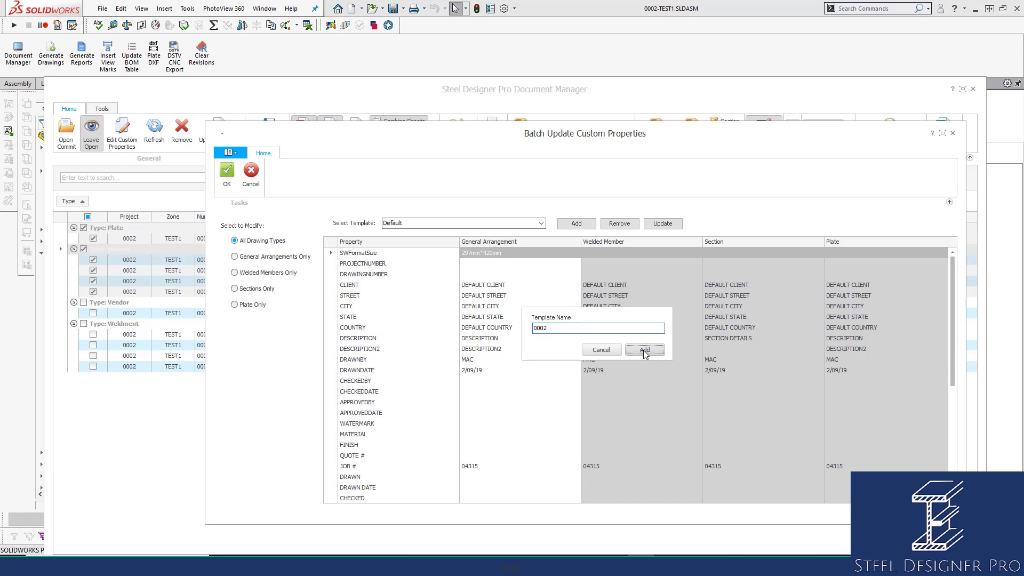
# Clear the CLIENT, STREET, CITY, STATE, COUNTRY, DESCRIPTION and DESCRIPTION2 values
pyautogui.click(512, 289)
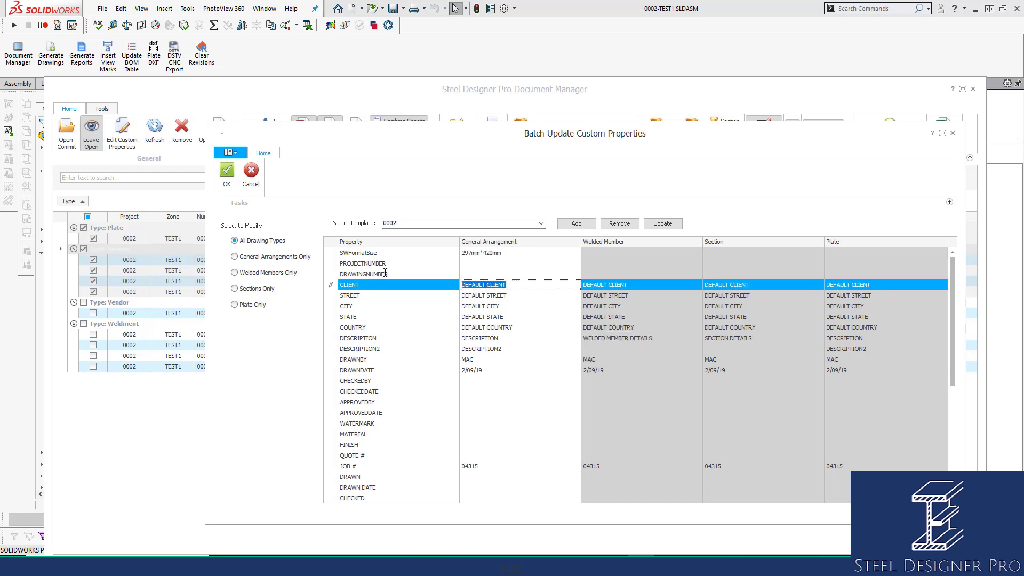
pyautogui.press('Delete')
pyautogui.click(517, 296)
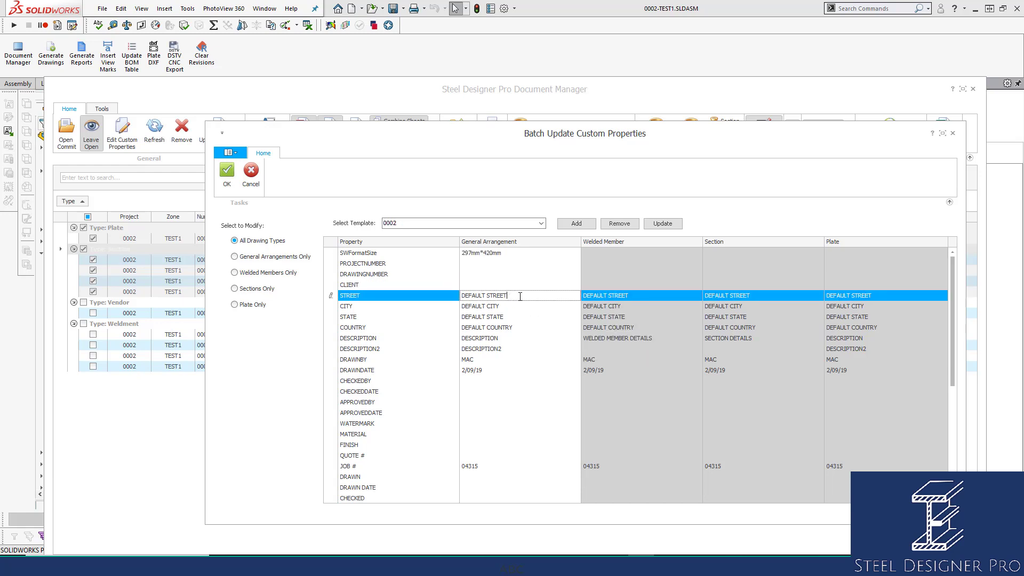
pyautogui.press('Delete')
pyautogui.click(506, 306)
pyautogui.press('Delete')
pyautogui.click(505, 317)
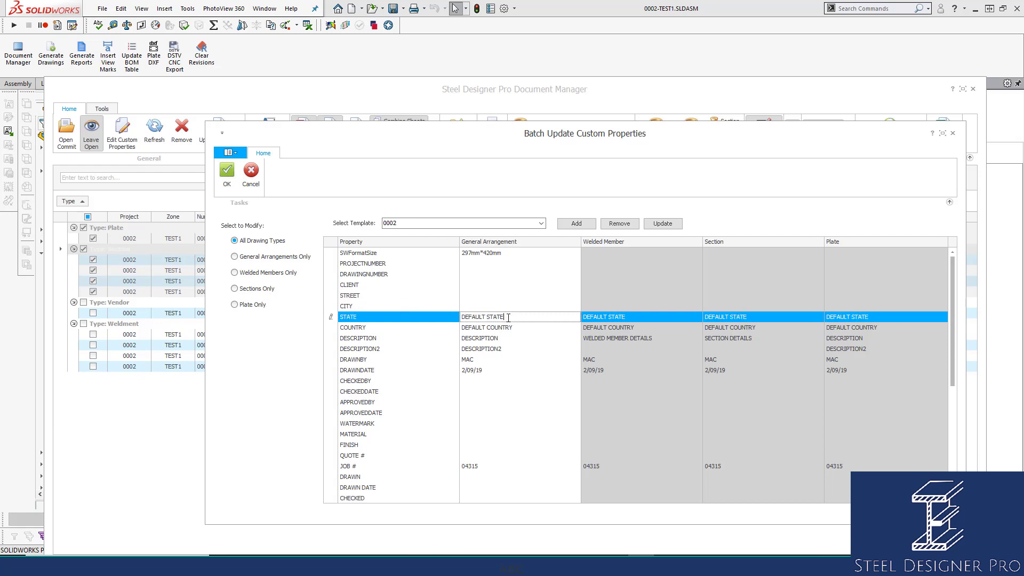
pyautogui.press('Delete')
pyautogui.click(522, 329)
pyautogui.press('Delete')
pyautogui.click(500, 338)
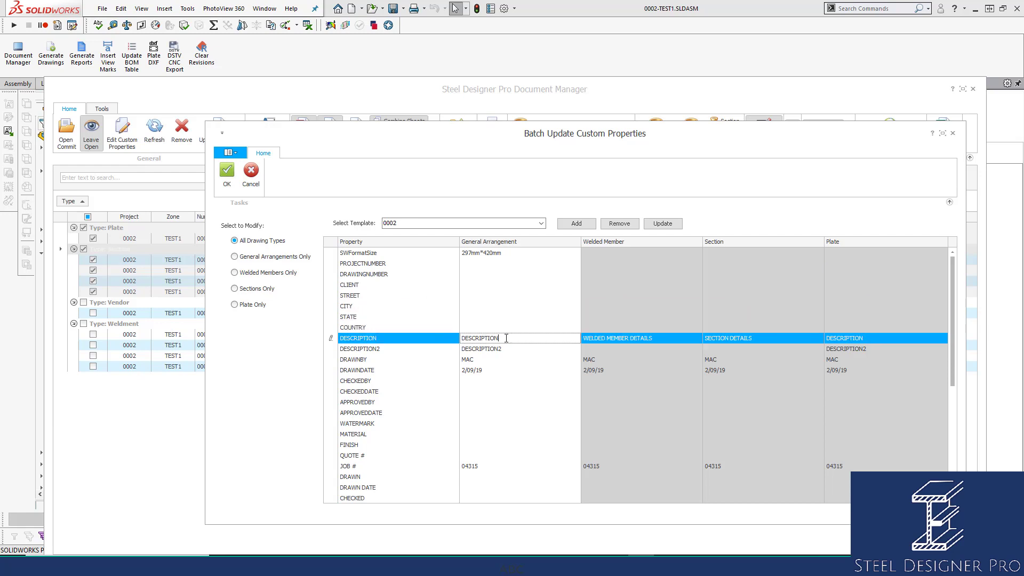
pyautogui.press('Delete')
pyautogui.click(507, 349)
pyautogui.press('Delete')
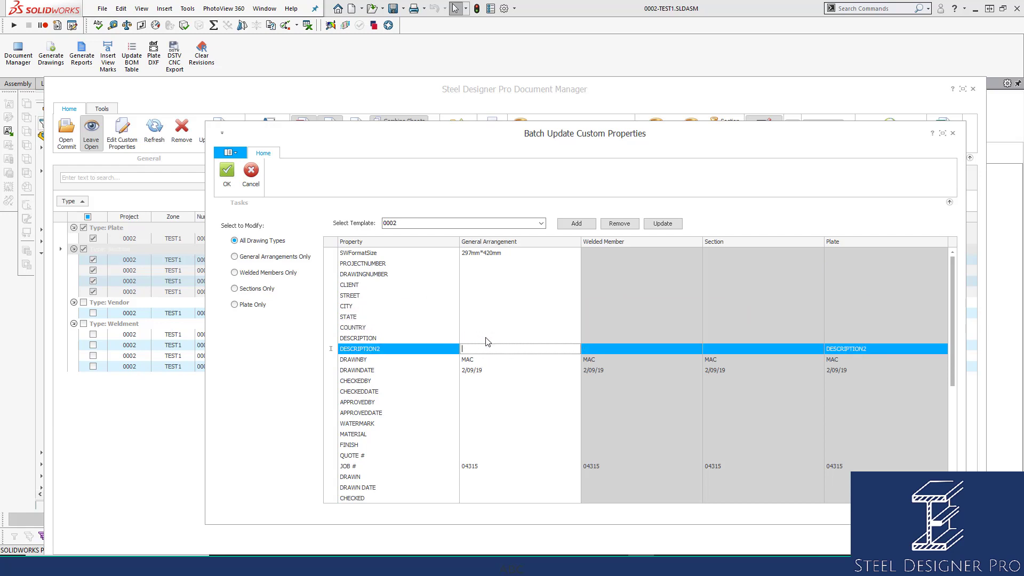
pyautogui.click(518, 337)
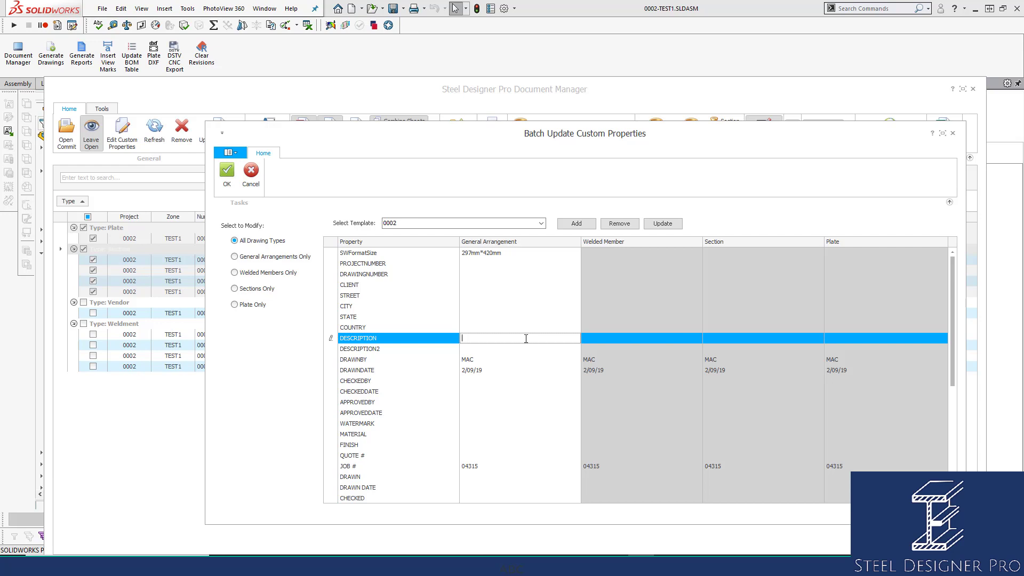
# Set DRAWNDATE to 27/12/19
pyautogui.click(499, 372)
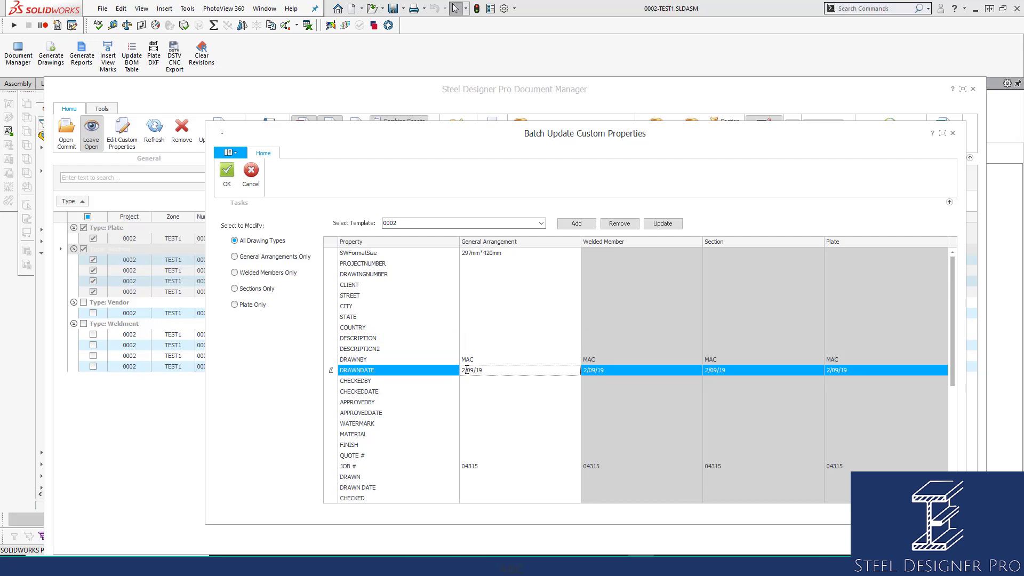
pyautogui.moveTo(467, 371); pyautogui.dragTo(453, 370)
pyautogui.write('27/12')
pyautogui.click(489, 392)
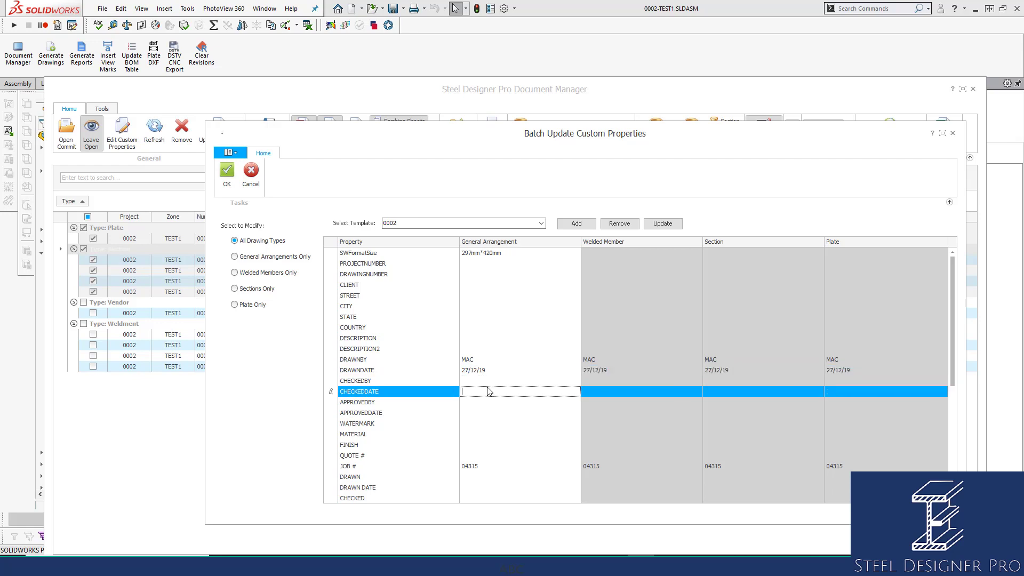
# Copy the DRAWNBY initials into DRAWN and set DRAWN DATE to 27/12/19
pyautogui.click(487, 477)
pyautogui.moveTo(499, 359); pyautogui.dragTo(435, 362)
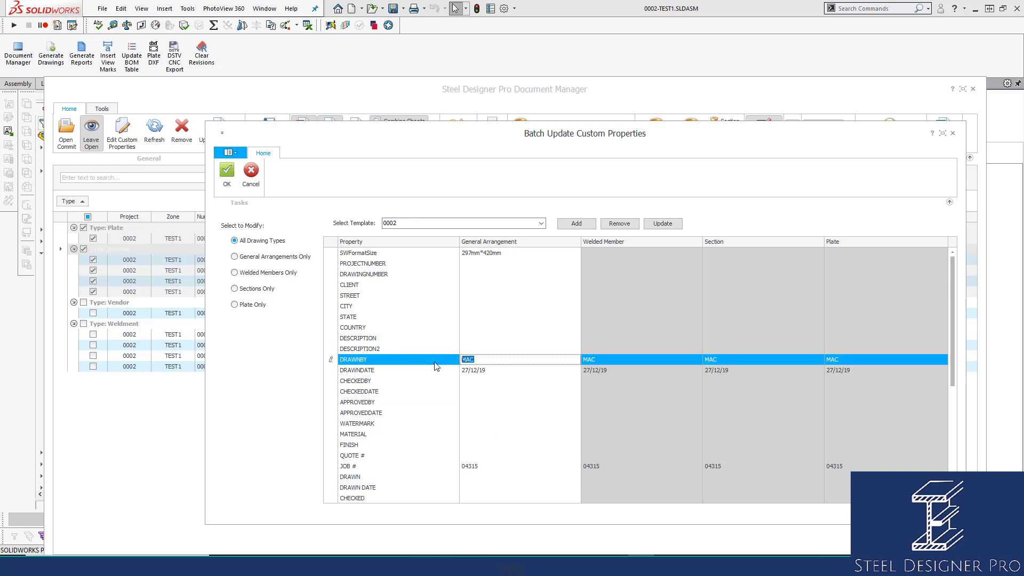
pyautogui.hotkey('ctrl', 'c')
pyautogui.click(480, 476)
pyautogui.hotkey('ctrl', 'v')
pyautogui.click(477, 488)
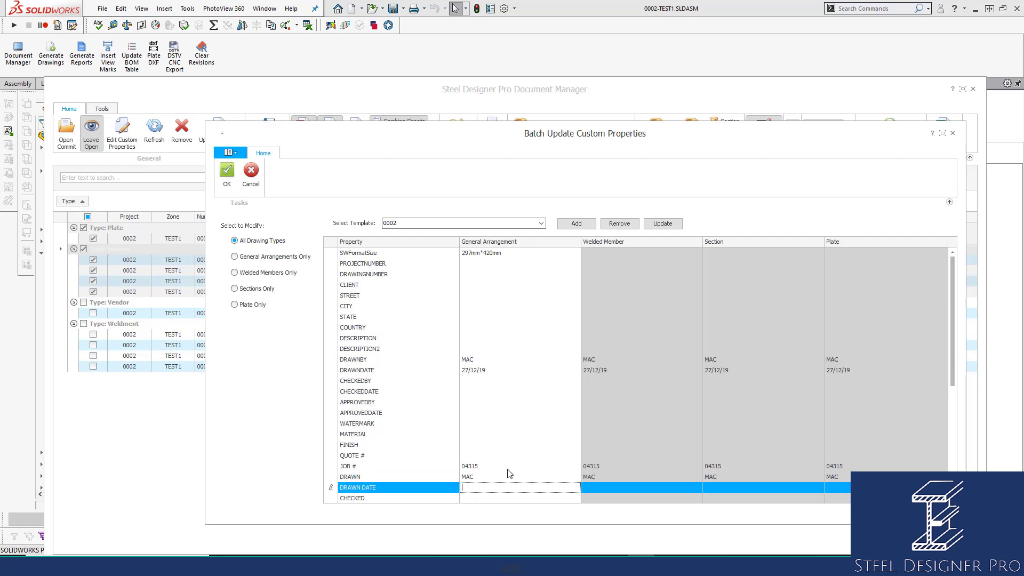
pyautogui.write('27/12/19')
pyautogui.click(541, 414)
pyautogui.click(499, 382)
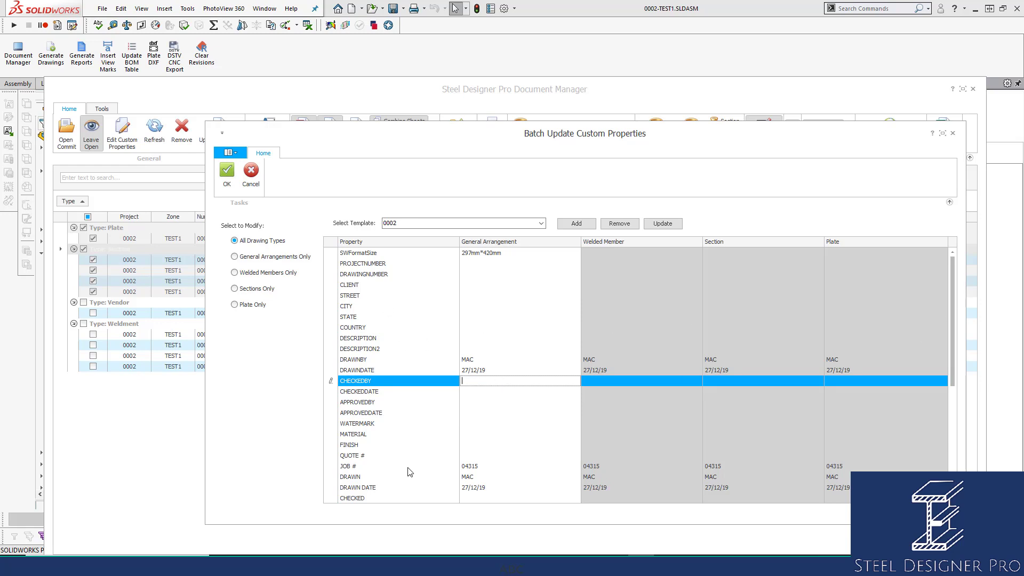
pyautogui.moveTo(957, 299); pyautogui.dragTo(955, 364)
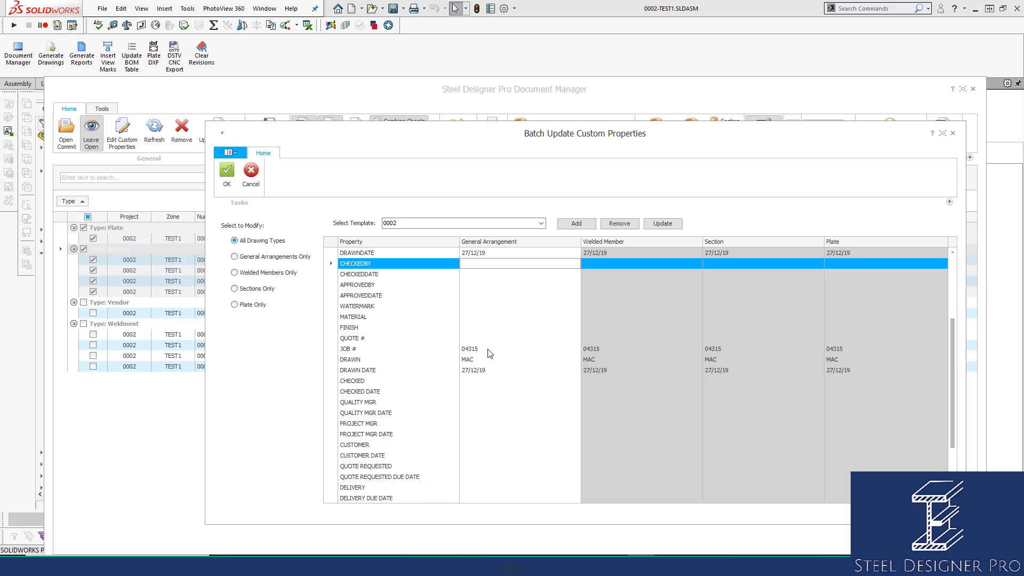
# Change JOB # from 04315 to 0002 across all drawing types
pyautogui.click(507, 349)
pyautogui.moveTo(506, 348); pyautogui.dragTo(393, 327)
pyautogui.write('00')
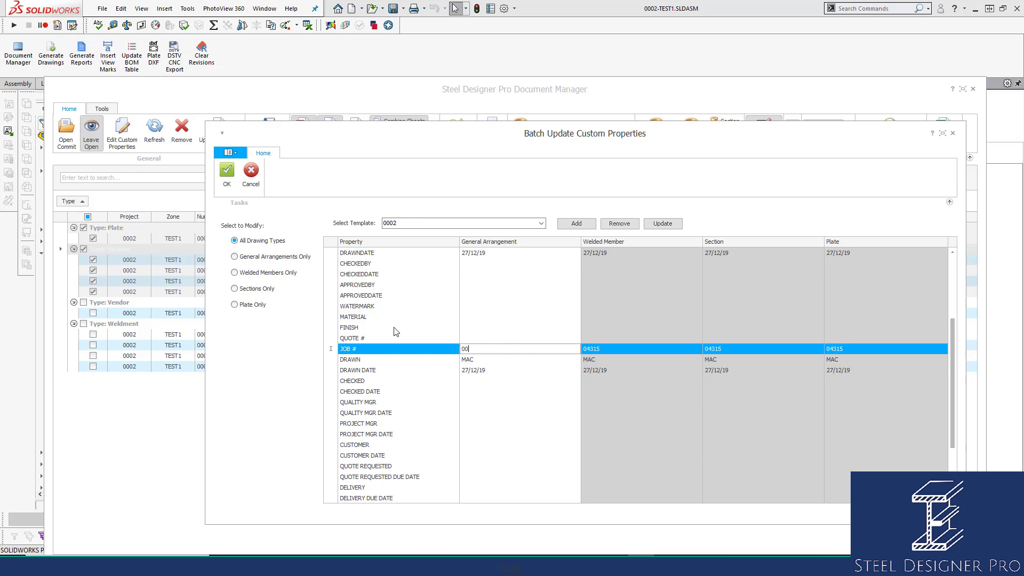
pyautogui.write('02')
pyautogui.click(504, 338)
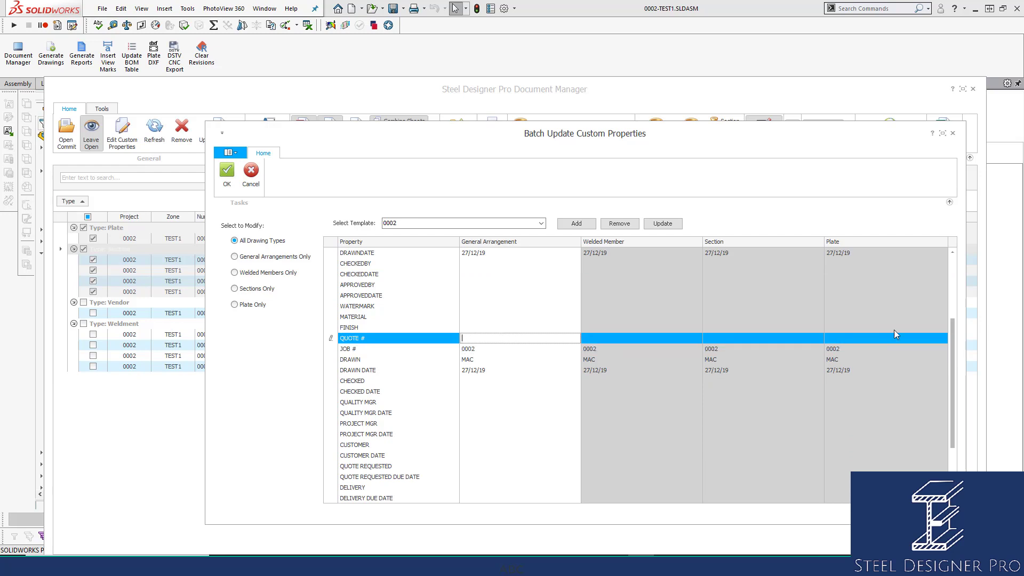
pyautogui.scroll(-3, 946, 363)
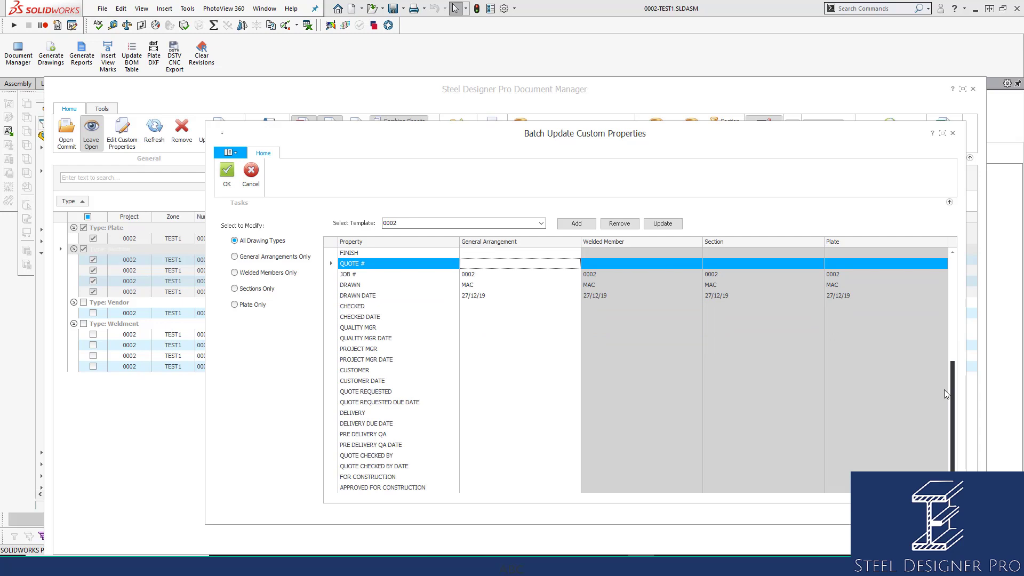
pyautogui.scroll(2, 944, 374)
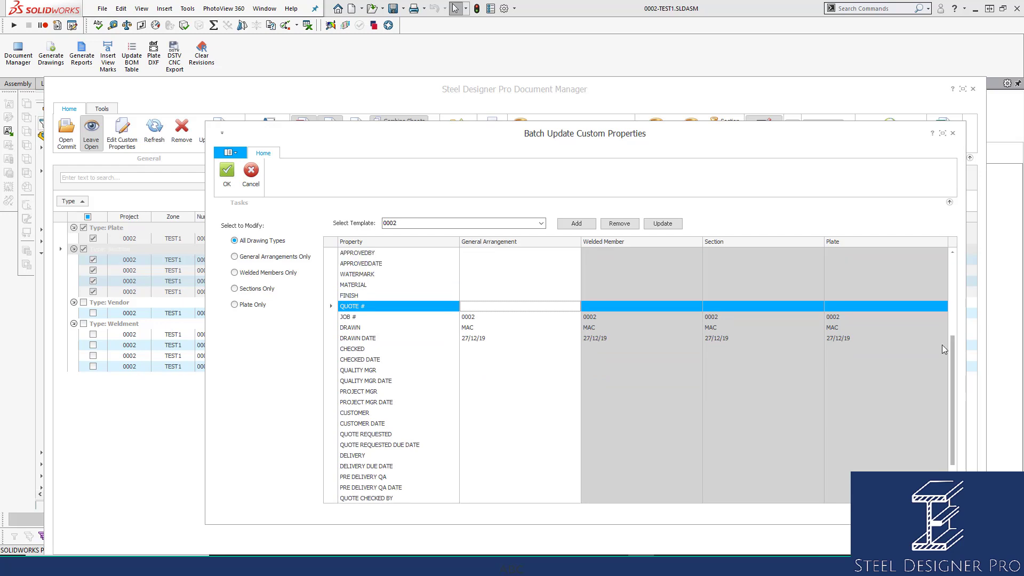
# Set WATERMARK to PRELIMINARY ONLY and update template 0002
pyautogui.click(476, 273)
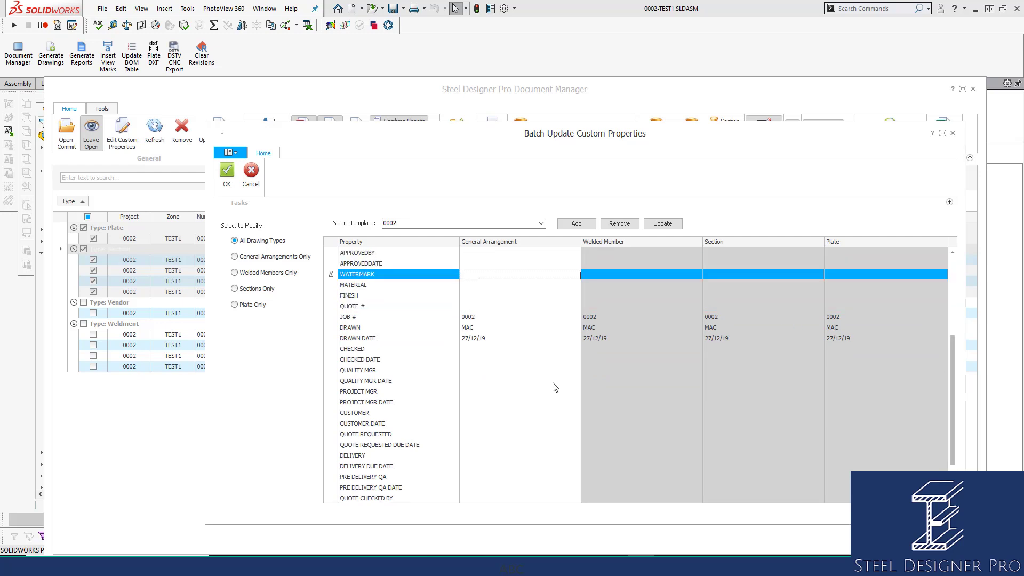
pyautogui.write('PRELIMINARY ONLY')
pyautogui.click(499, 286)
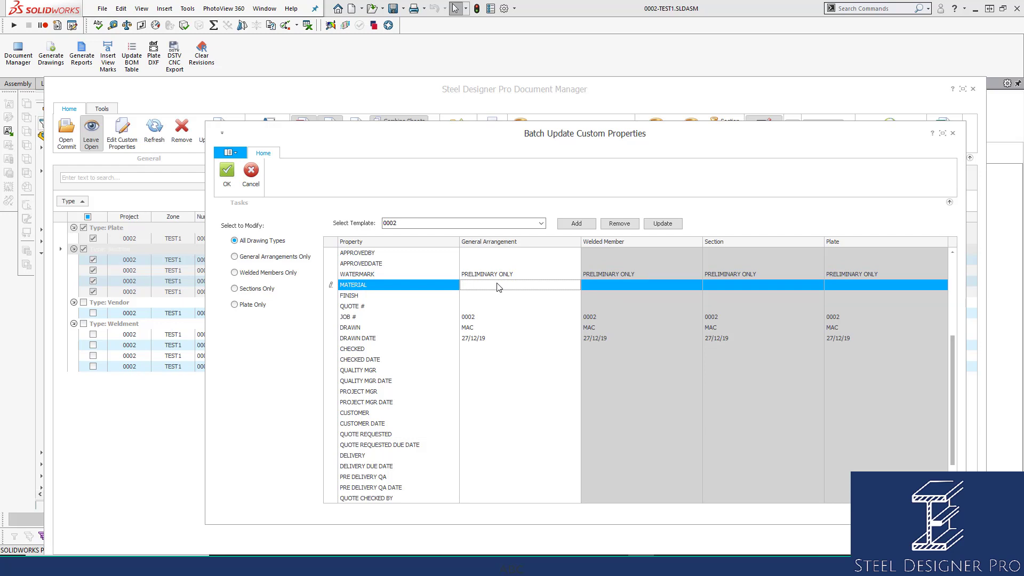
pyautogui.click(663, 223)
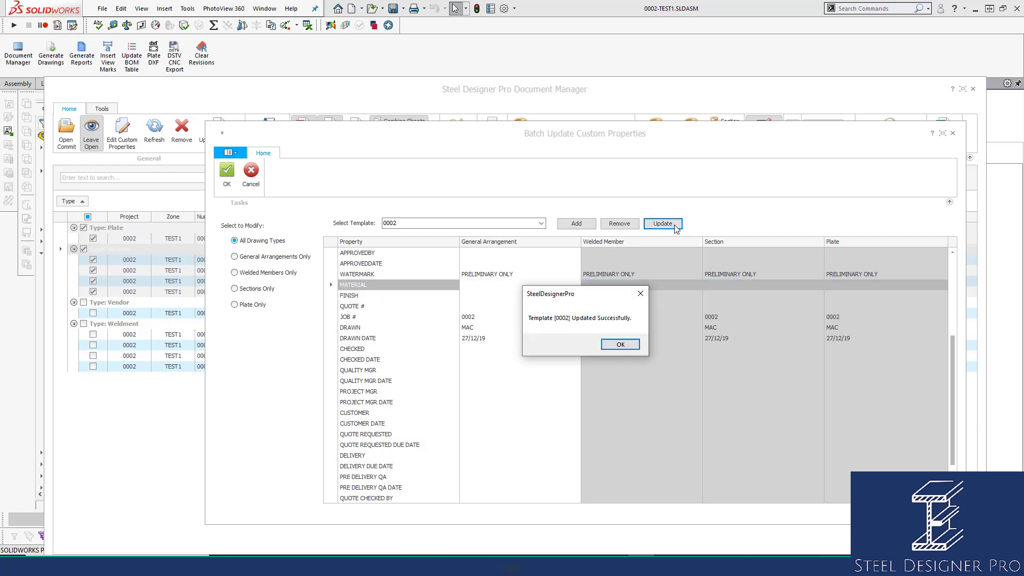
# Dismiss the template-saved message and click OK to apply the properties and close the batch editor
pyautogui.click(635, 347)
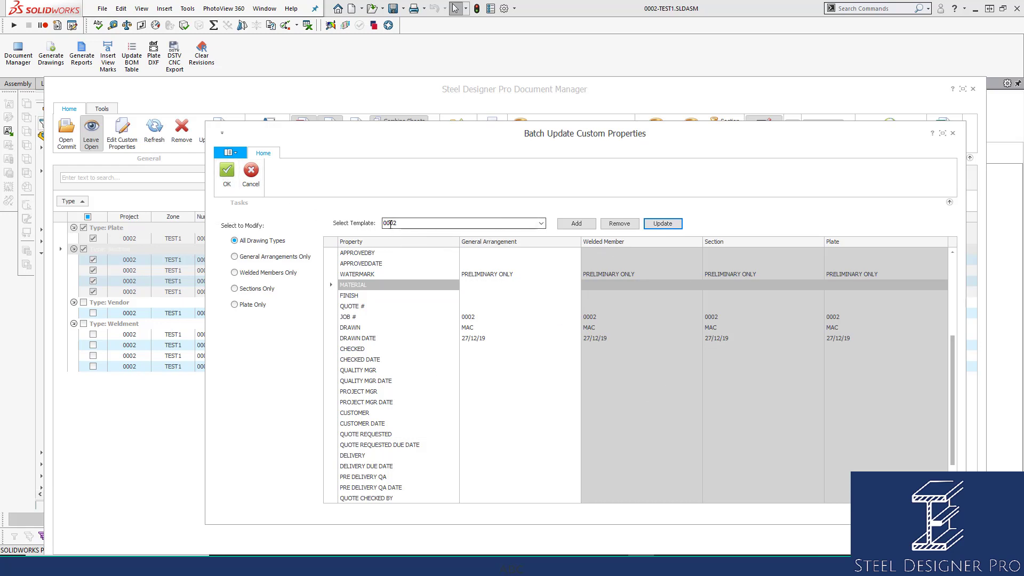
pyautogui.click(227, 173)
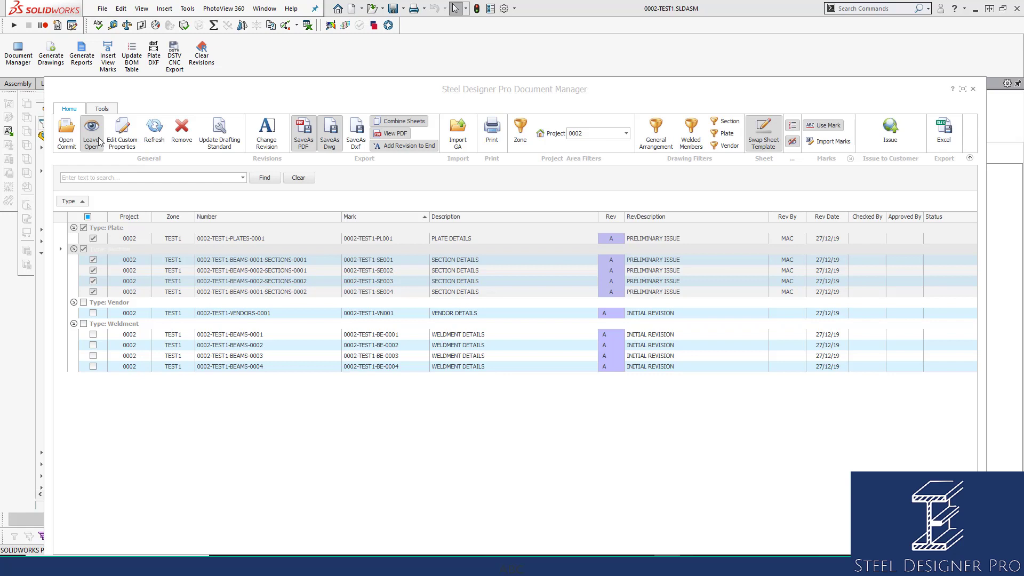
# Turn off Leave Open, narrow and move the Document Manager aside, then Open Commit the ticked drawings
pyautogui.click(99, 137)
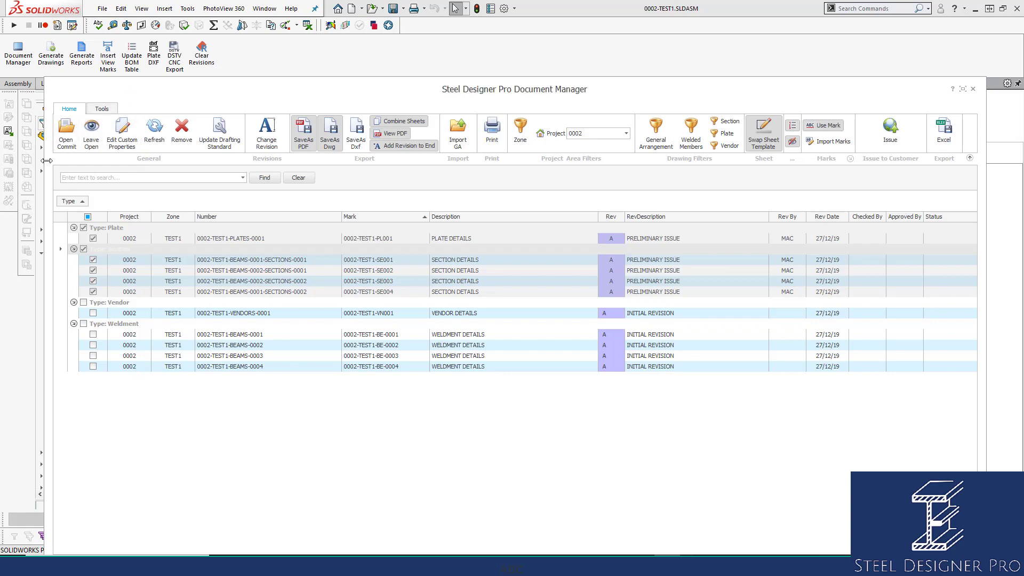
pyautogui.moveTo(46, 161); pyautogui.dragTo(652, 161)
pyautogui.moveTo(700, 94); pyautogui.dragTo(855, 95)
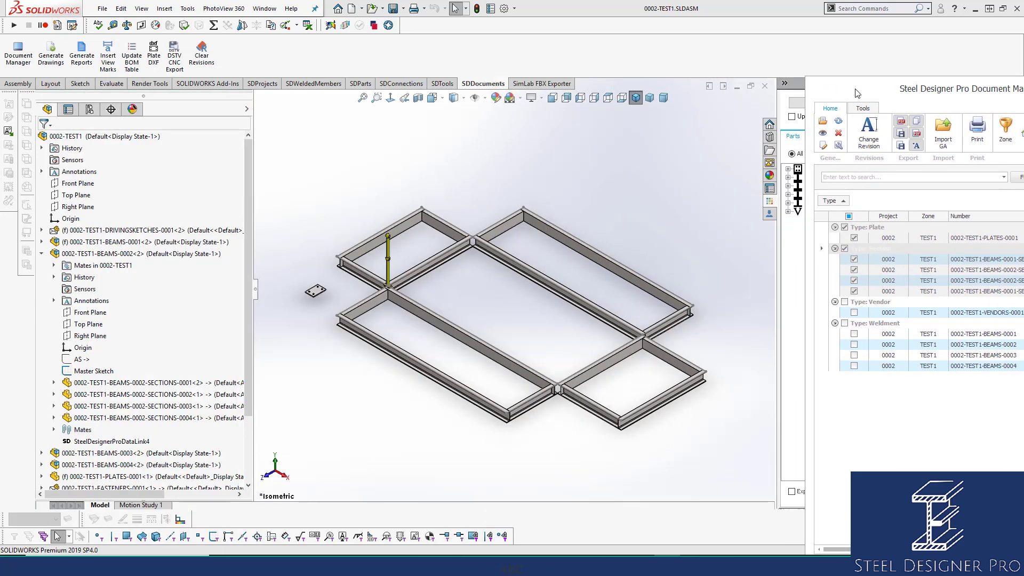
pyautogui.click(824, 123)
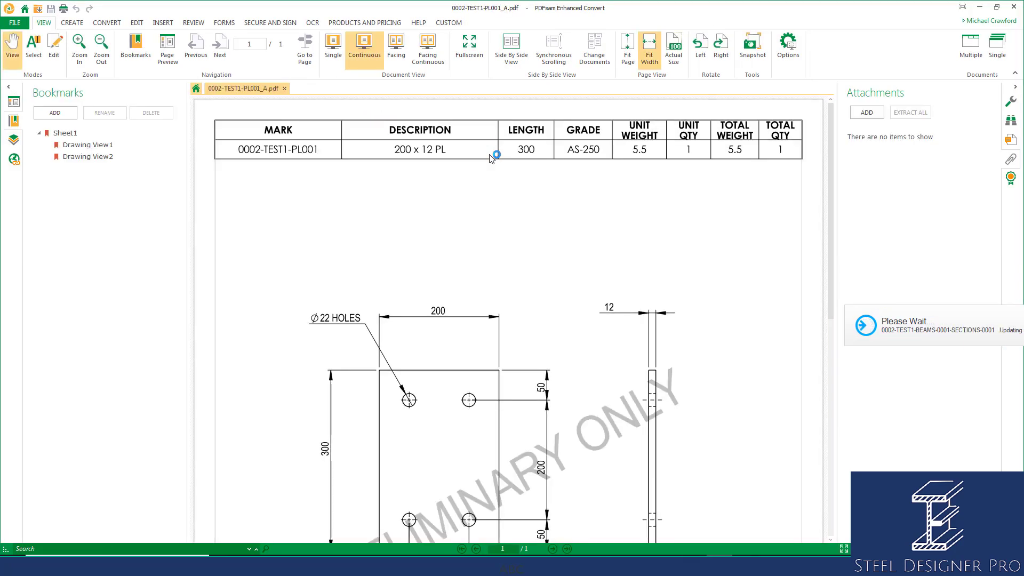
# Zoom out to review the PL001 and SE001–SE004 PDFs, then close PDFsam Enhanced
pyautogui.keyDown('ctrl'); pyautogui.scroll(-2, 530, 238); pyautogui.keyUp('ctrl')
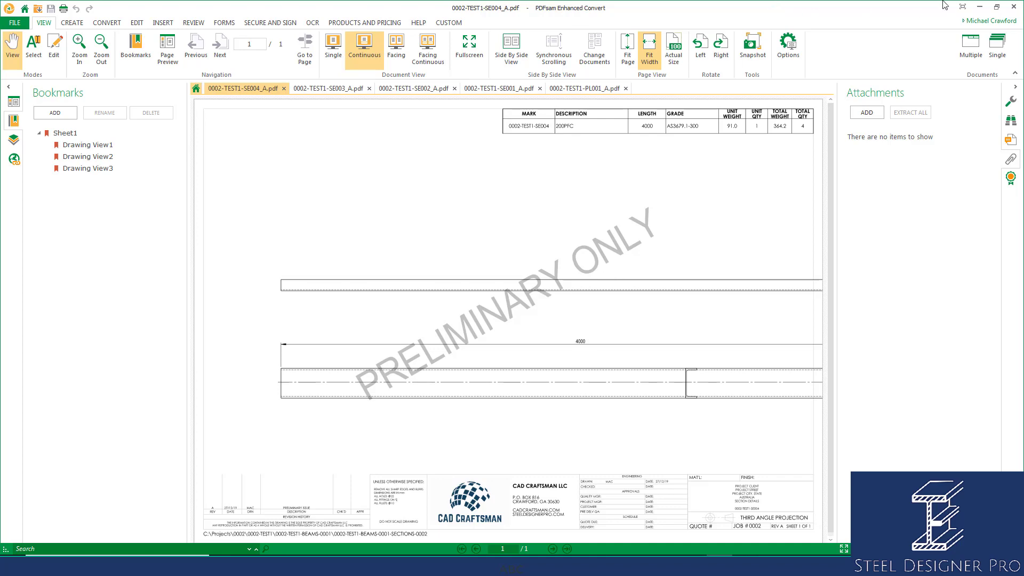
pyautogui.click(1013, 7)
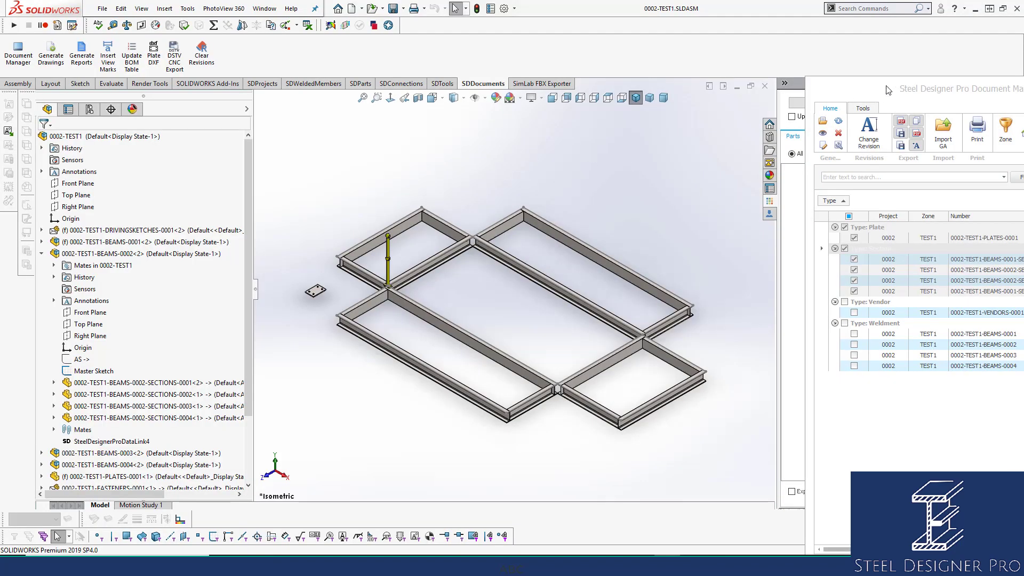
# Float and widen the Document Manager to check the revision columns, then close it
pyautogui.moveTo(891, 89); pyautogui.dragTo(329, 63)
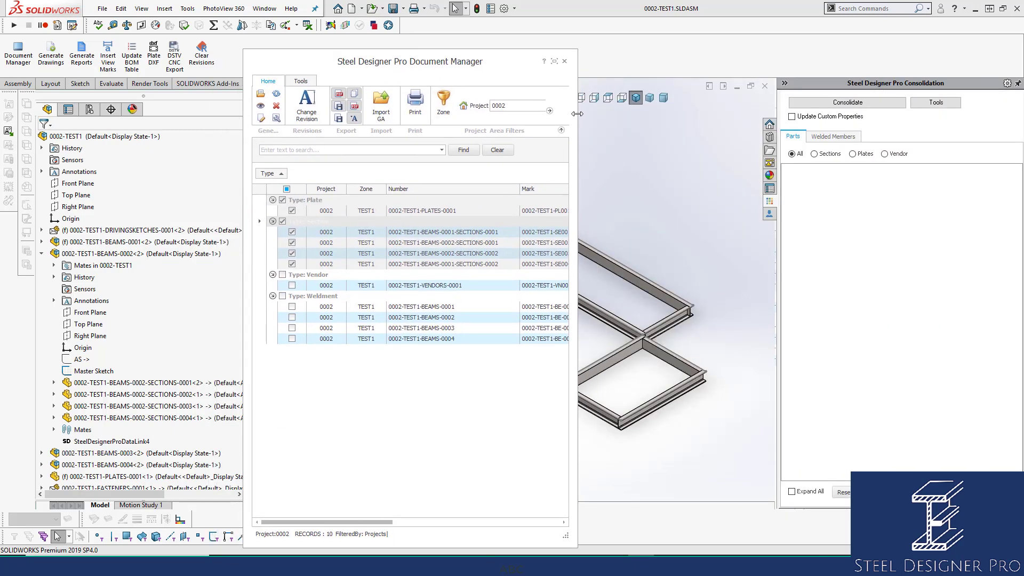
pyautogui.moveTo(578, 114); pyautogui.dragTo(928, 114)
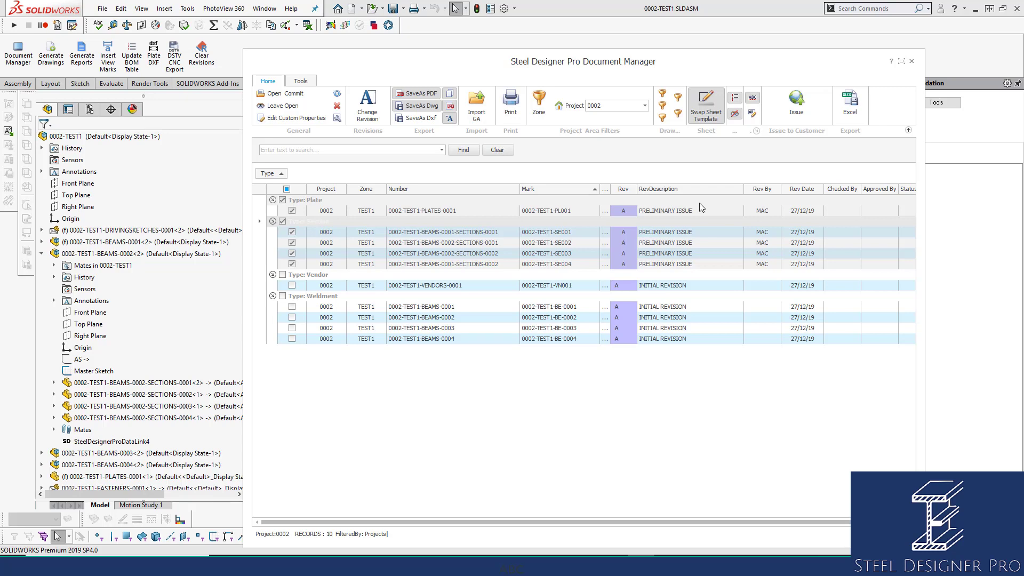
pyautogui.click(912, 61)
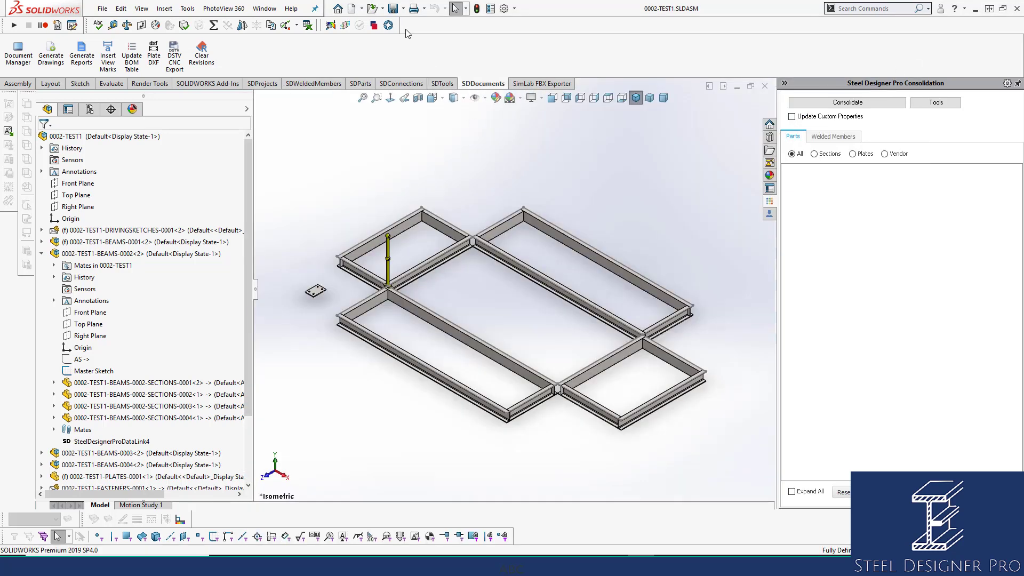
# Bring up File Open, select the project folder path, and close it without opening anything
pyautogui.click(373, 10)
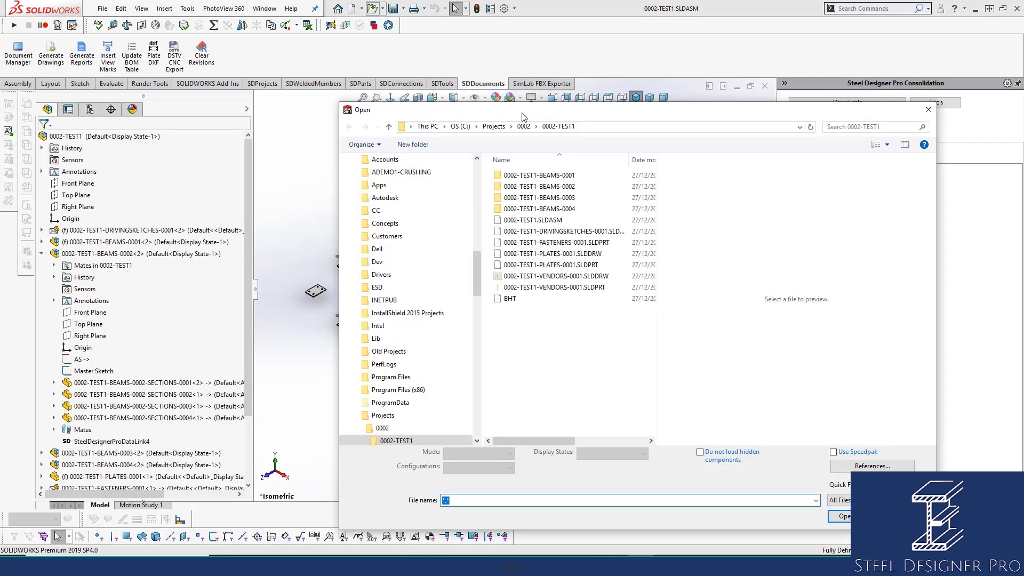
pyautogui.click(605, 127)
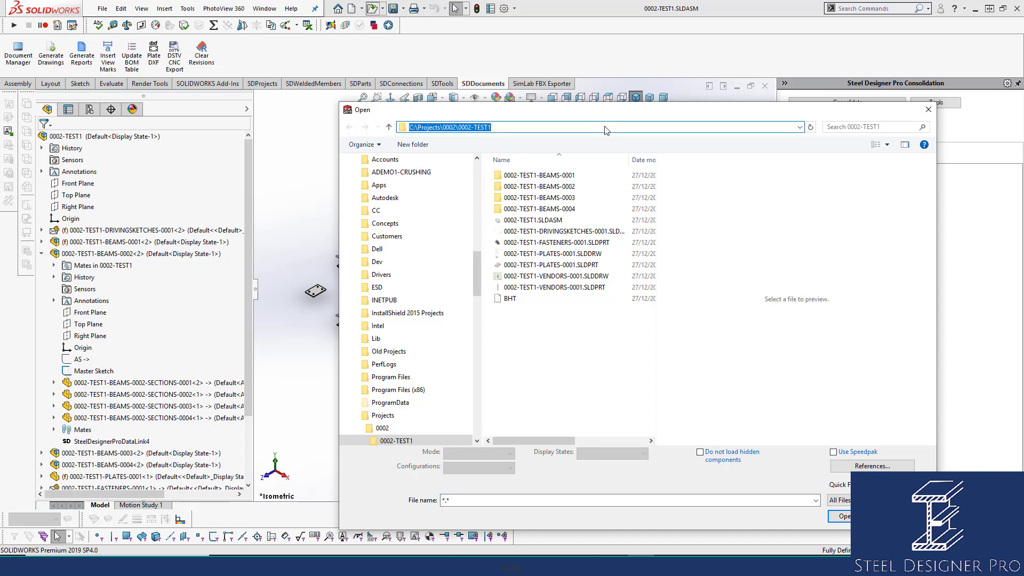
pyautogui.click(928, 109)
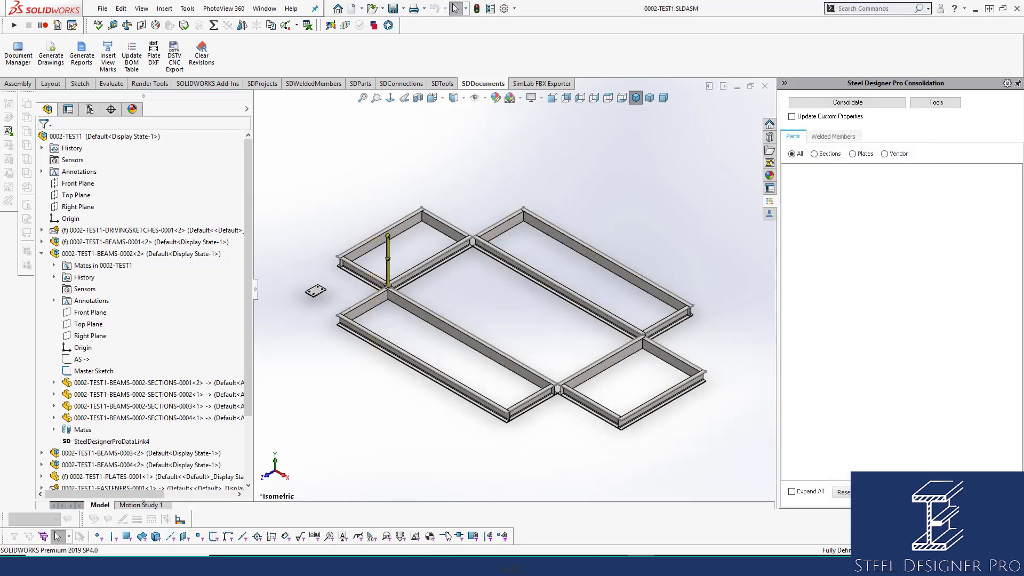
pyautogui.rightClick(406, 566)
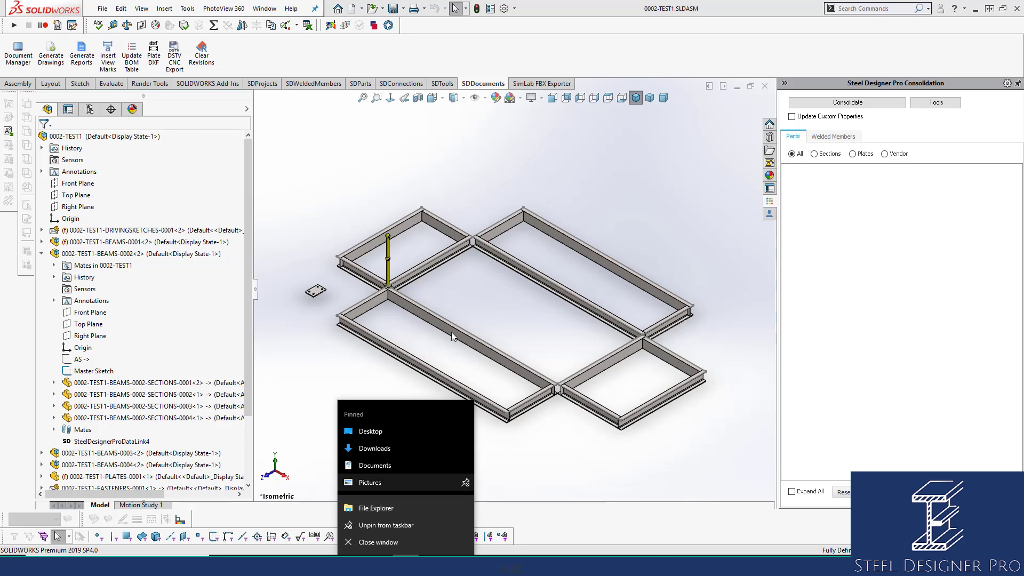
pyautogui.click(511, 38)
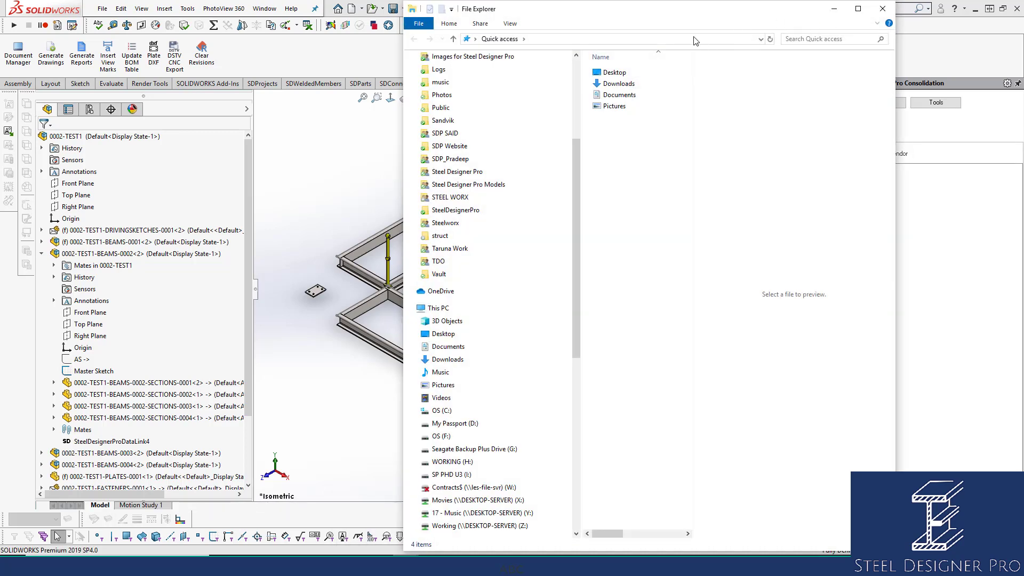
pyautogui.write('C:\\Projects\\0002\\0002-TEST1')
pyautogui.press('Return')
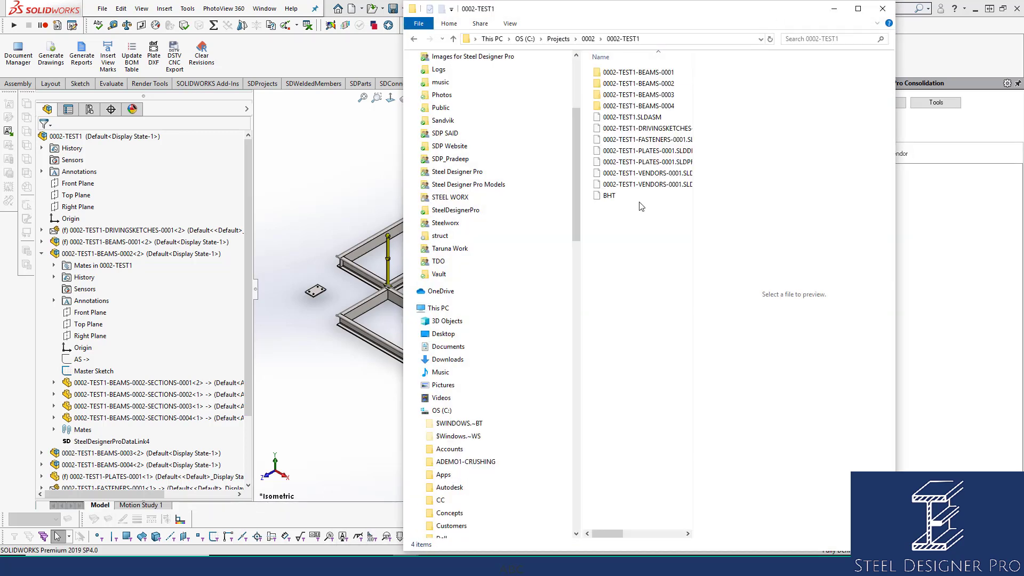
pyautogui.click(589, 40)
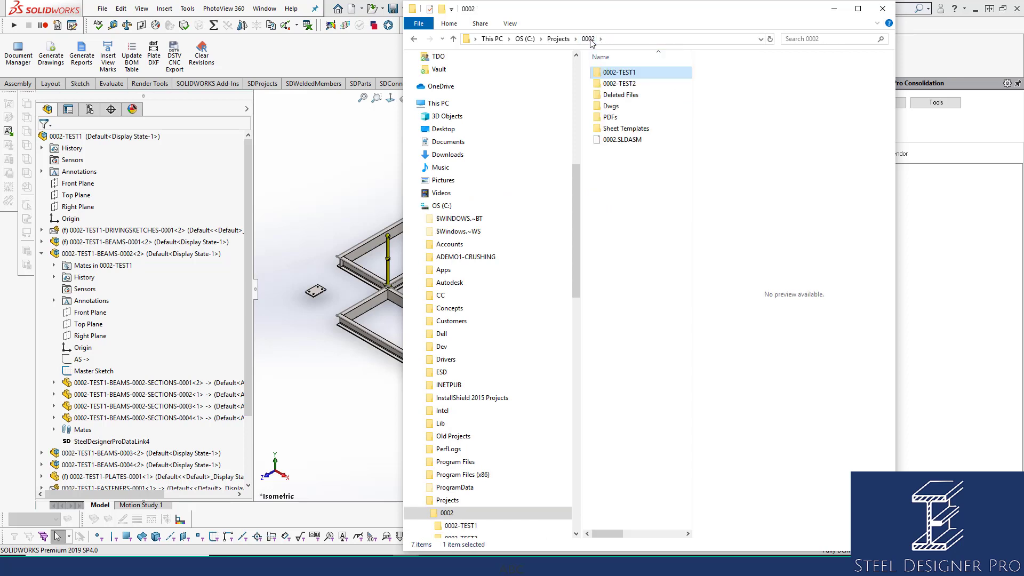
pyautogui.doubleClick(623, 107)
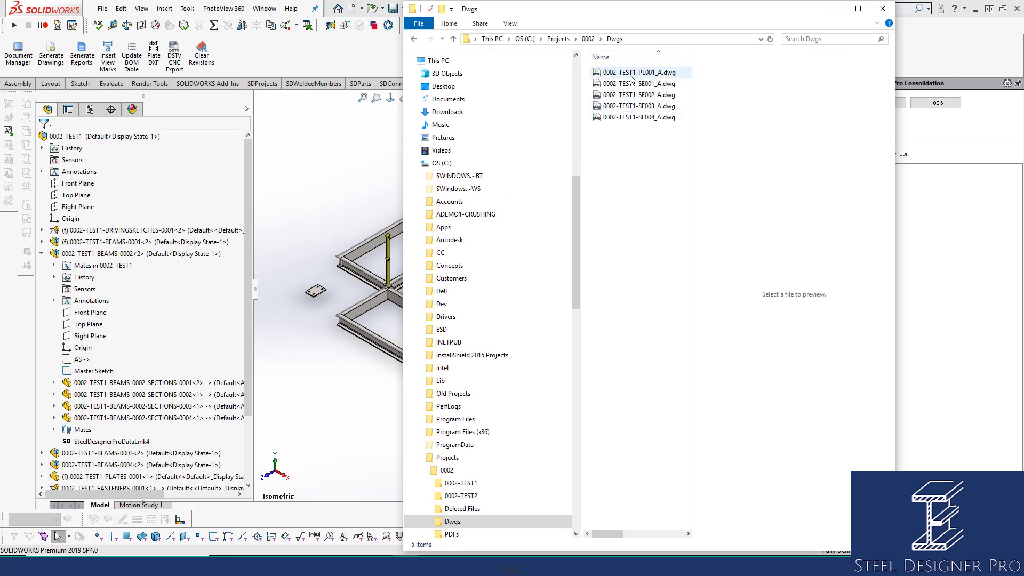
pyautogui.click(589, 40)
pyautogui.doubleClick(610, 117)
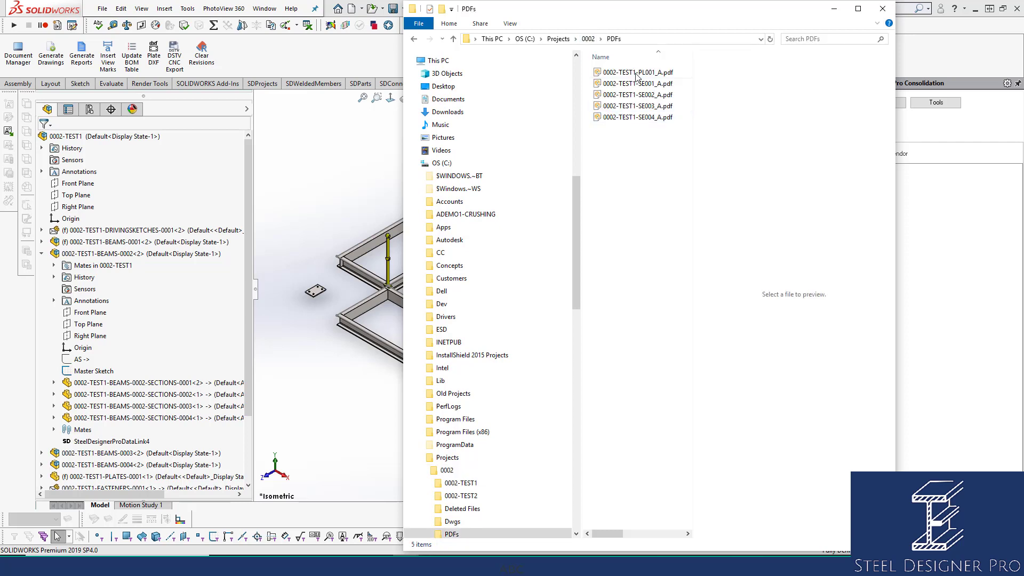
pyautogui.click(636, 75)
pyautogui.click(638, 84)
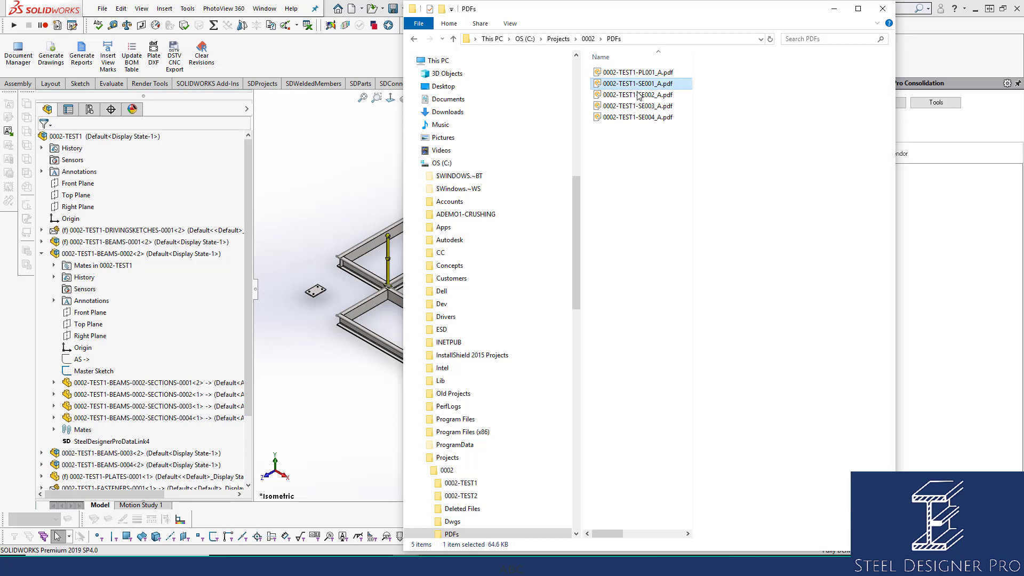
pyautogui.click(638, 95)
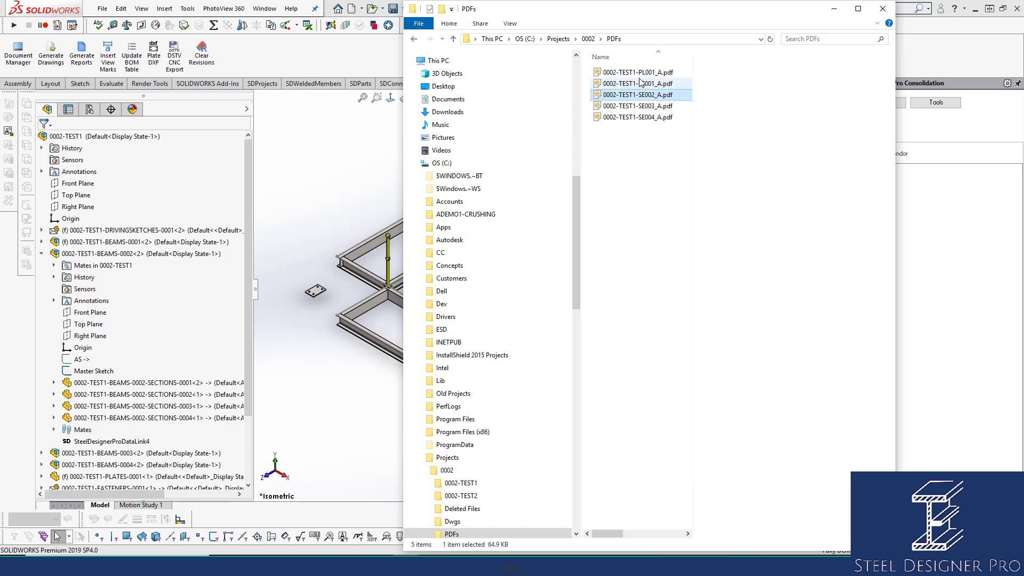
pyautogui.click(639, 73)
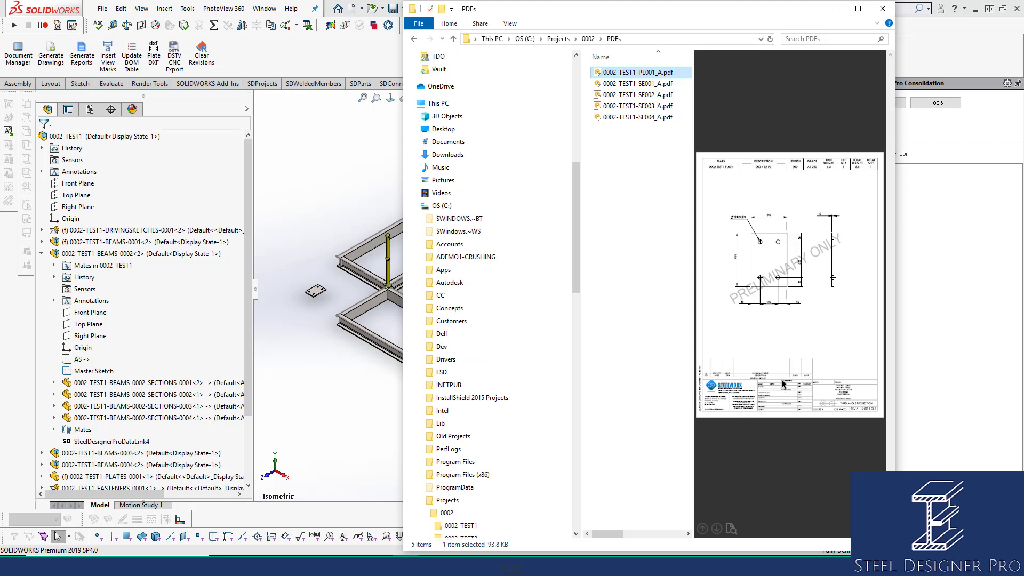
pyautogui.click(644, 117)
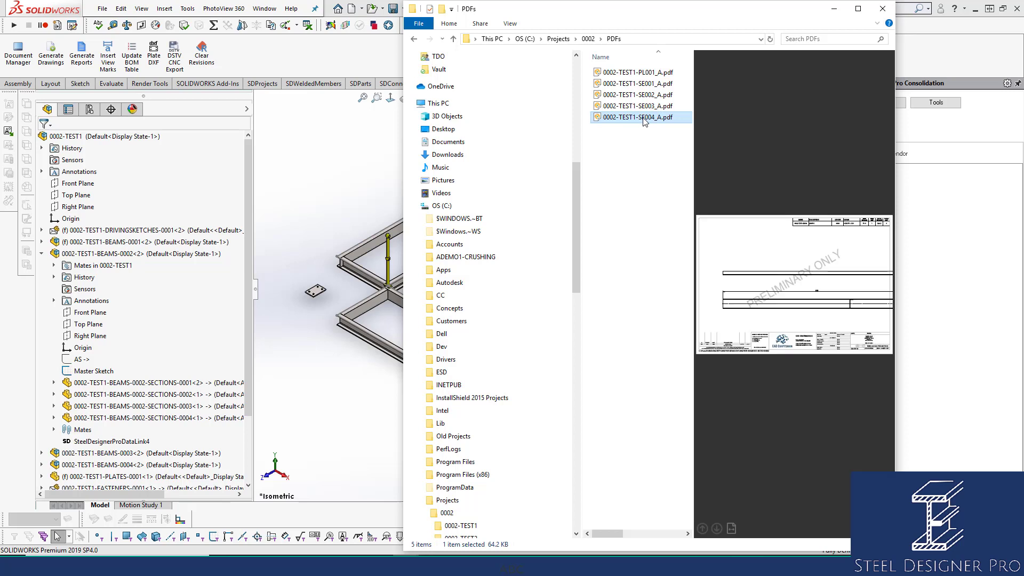
pyautogui.click(589, 40)
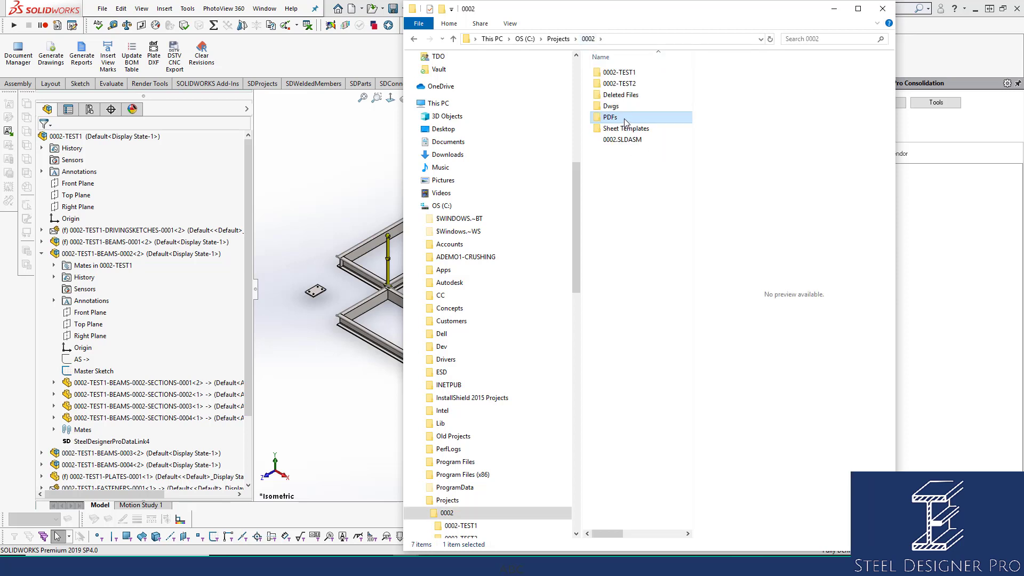
pyautogui.doubleClick(623, 106)
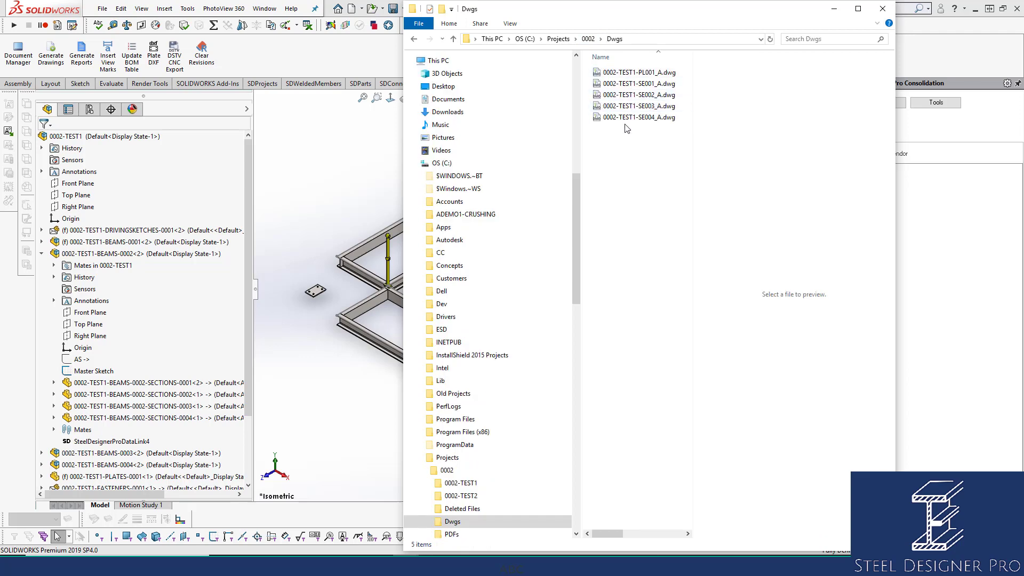
pyautogui.click(836, 9)
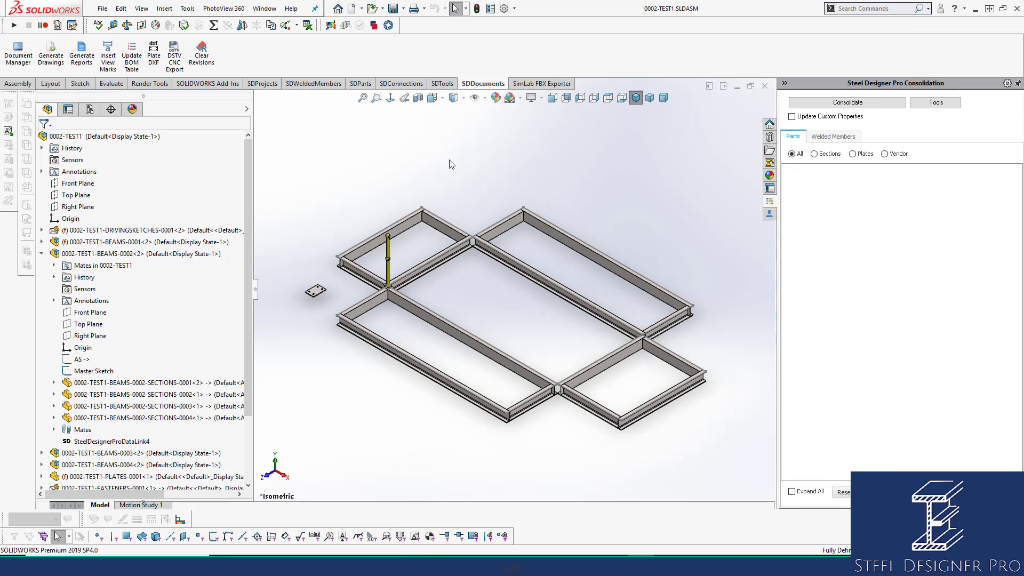
# Open the Steel Designer Pro Document Manager and group its document list by Rev By
pyautogui.click(19, 57)
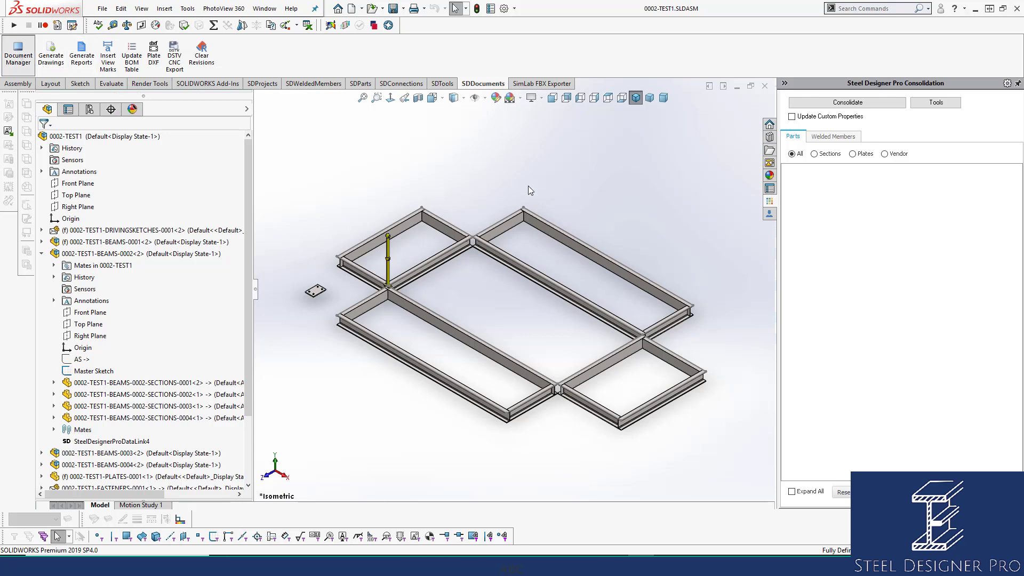
pyautogui.moveTo(542, 90); pyautogui.dragTo(540, 70)
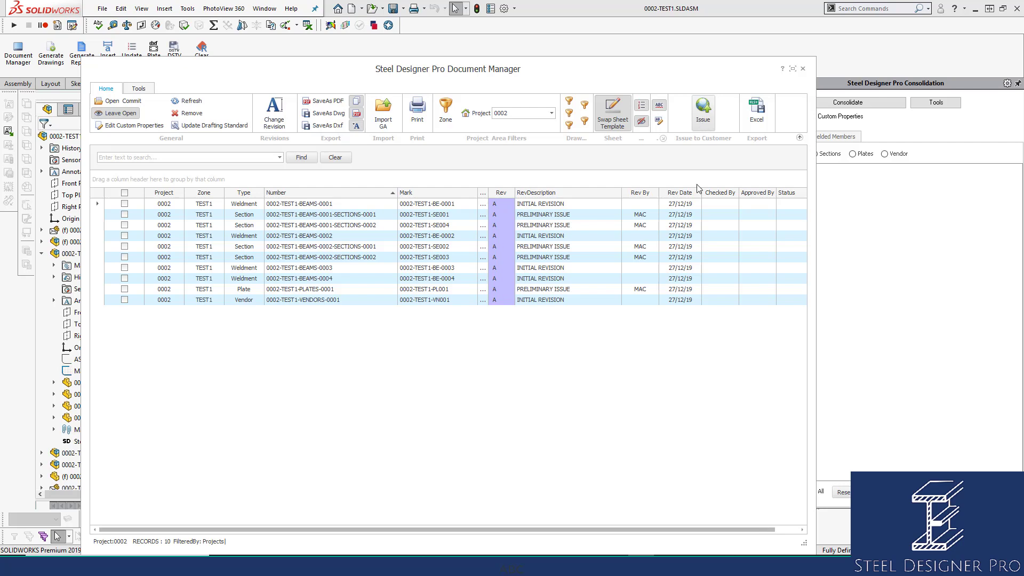
pyautogui.click(633, 195)
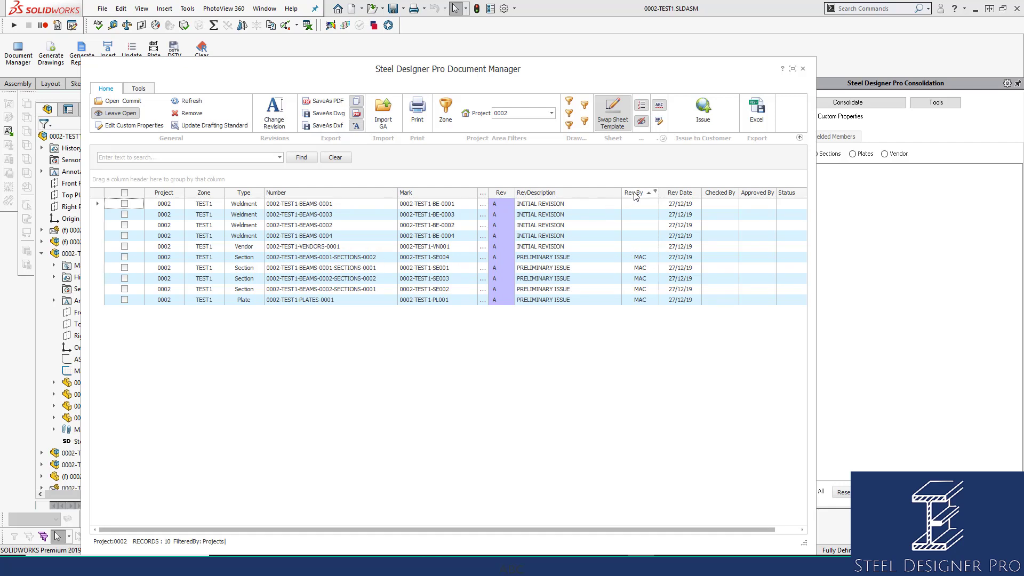
pyautogui.moveTo(635, 196); pyautogui.dragTo(112, 181)
# Tick every document revised by MAC and open the Issue to Customer window
pyautogui.click(111, 218)
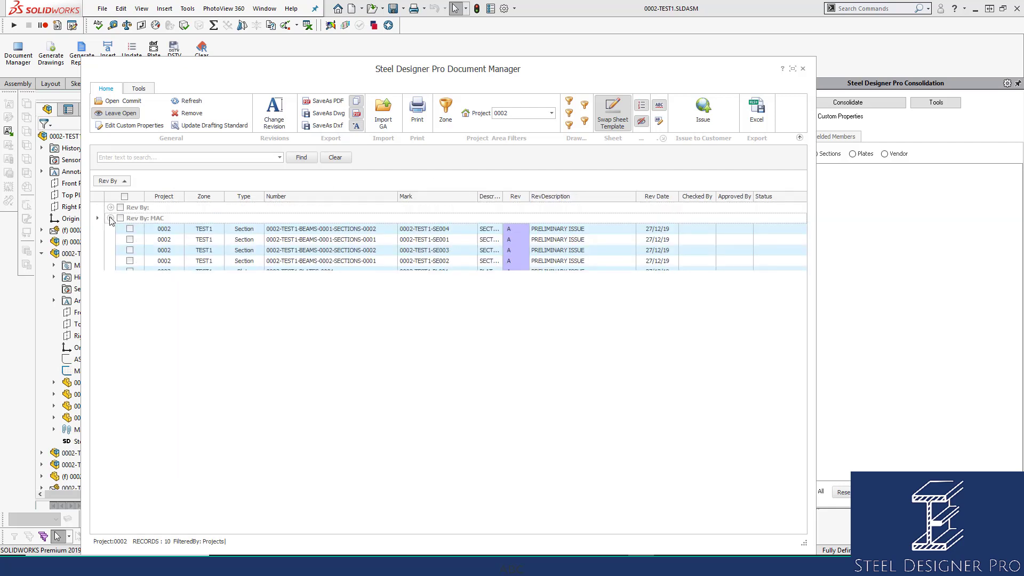
pyautogui.click(120, 218)
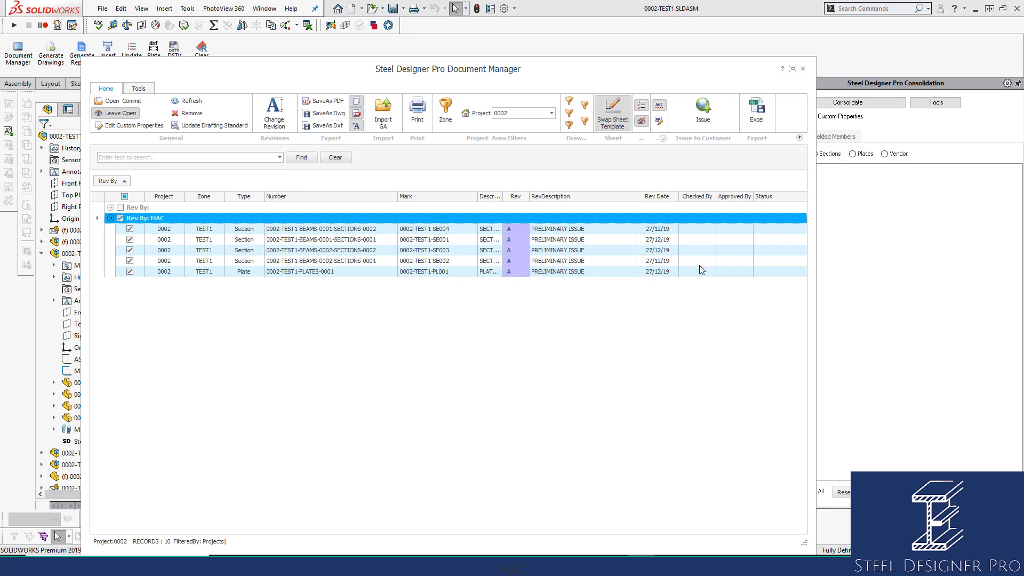
pyautogui.click(704, 110)
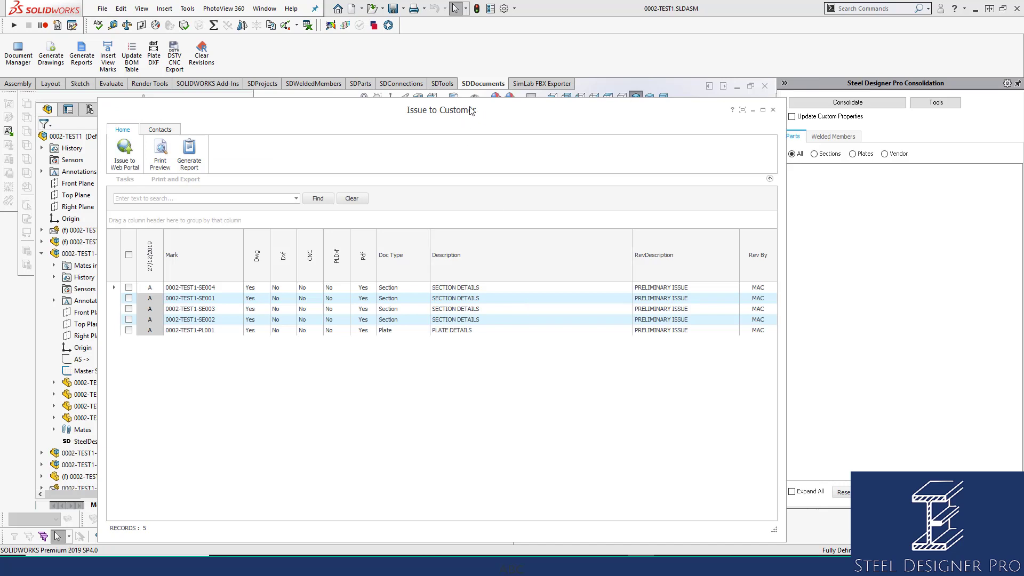
# Start a new customer contact and enter the contact's e-mail address
pyautogui.moveTo(471, 110); pyautogui.dragTo(524, 81)
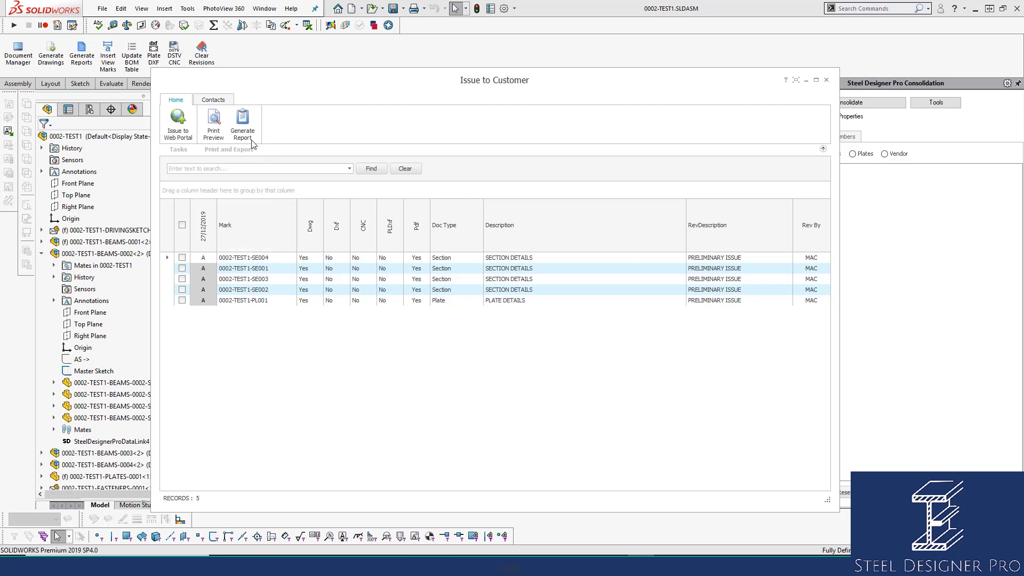
pyautogui.click(217, 102)
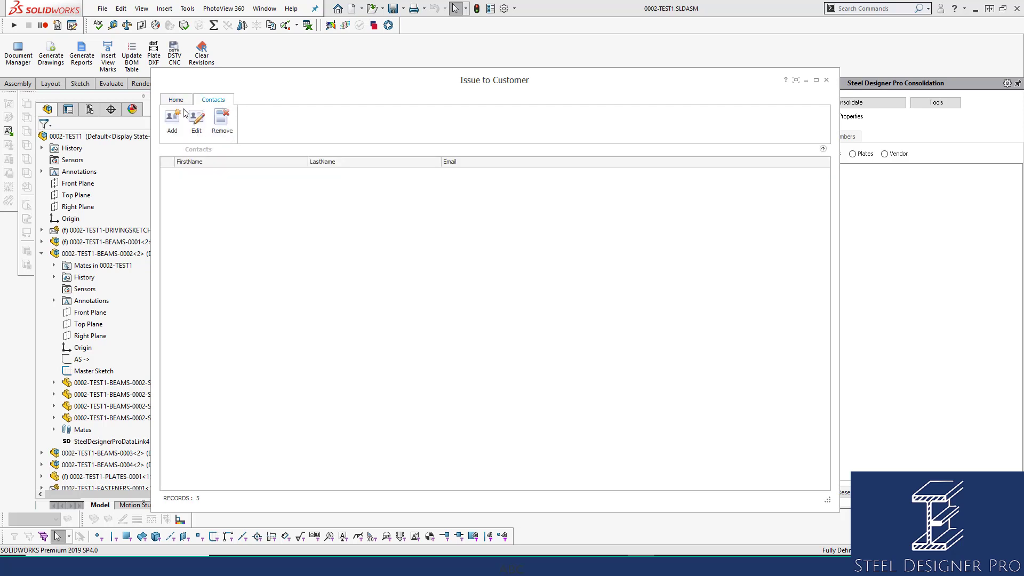
pyautogui.click(173, 122)
pyautogui.click(453, 242)
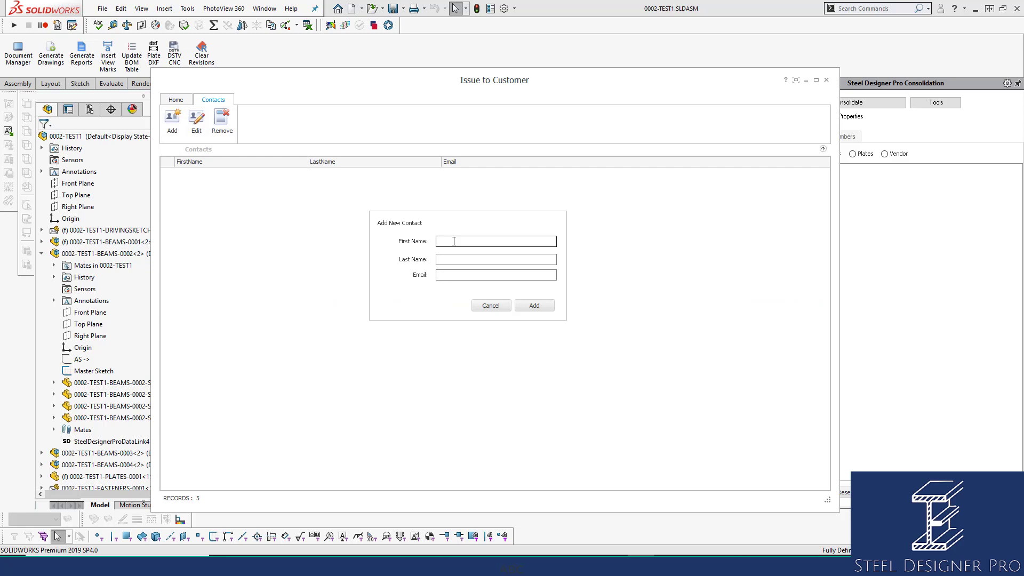
pyautogui.write('MICHAE')
pyautogui.press('BackSpace')
pyautogui.press('BackSpace')
pyautogui.press('BackSpace')
pyautogui.press('BackSpace')
pyautogui.press('BackSpace')
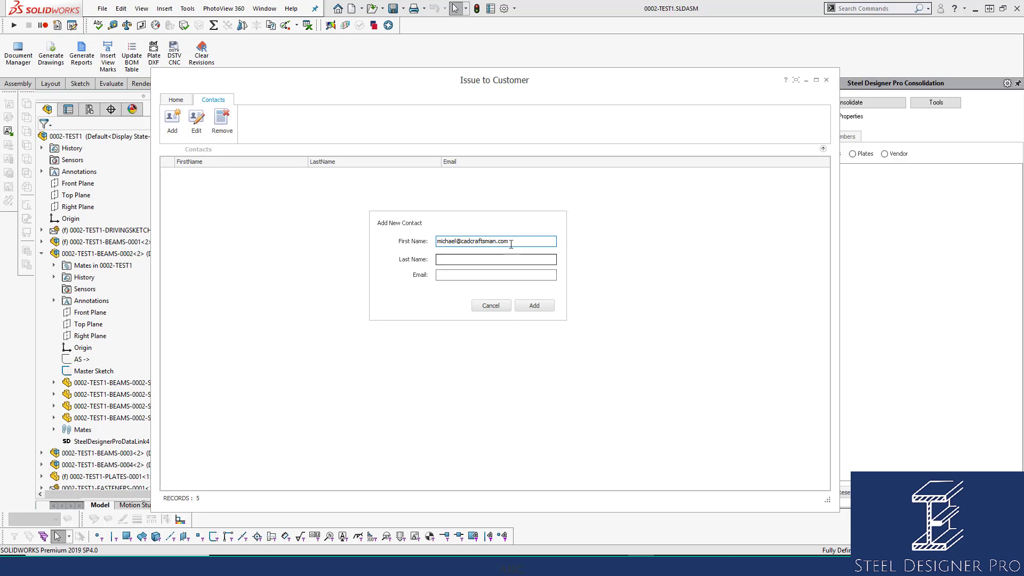
pyautogui.hotkey('ctrl', 'a')
pyautogui.hotkey('ctrl', 'c')
pyautogui.press('BackSpace')
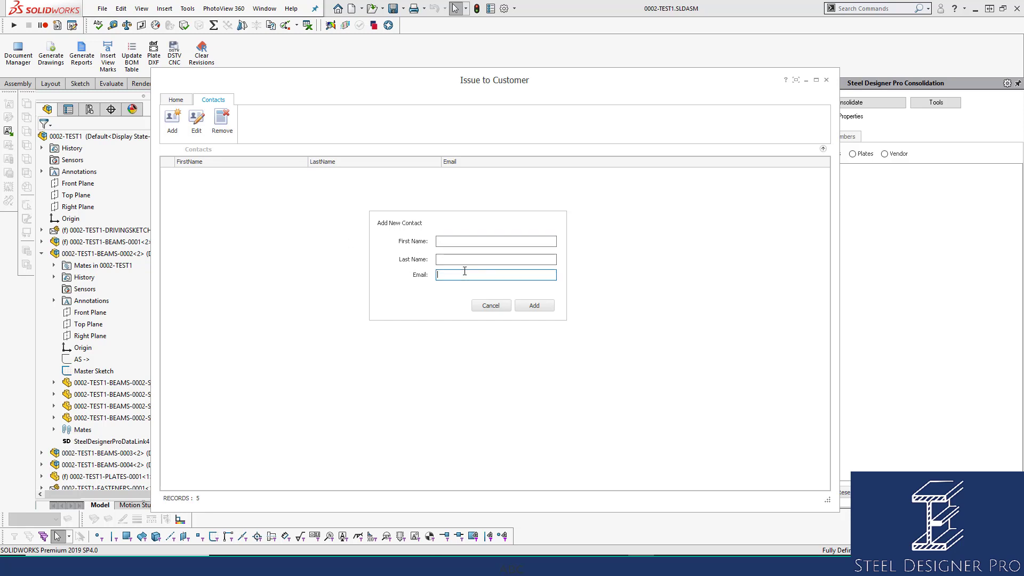
pyautogui.click(454, 275)
pyautogui.hotkey('ctrl', 'v')
# Fill in the contact's first and last name, save the contact, and return to Home
pyautogui.click(477, 241)
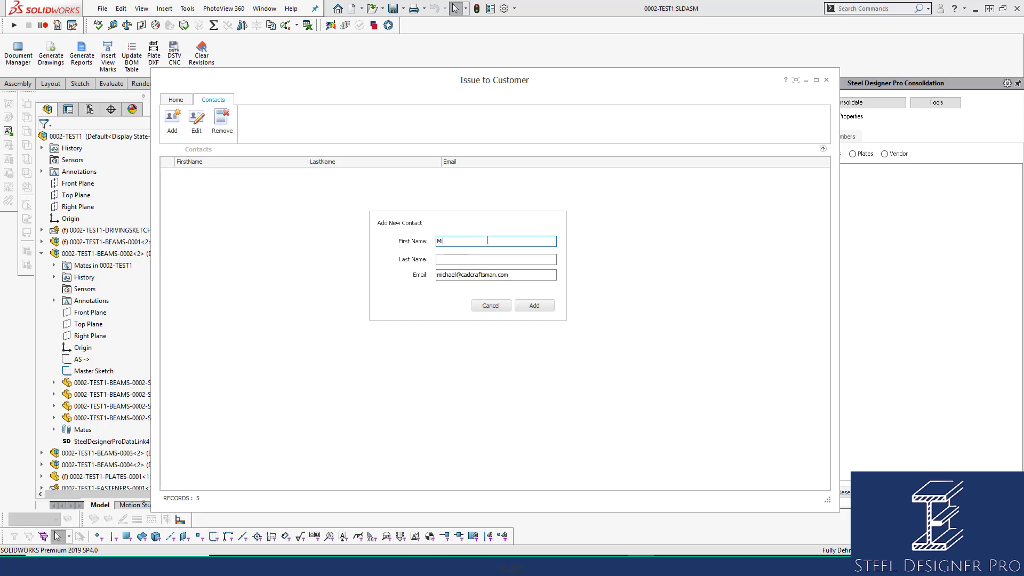
pyautogui.click(484, 259)
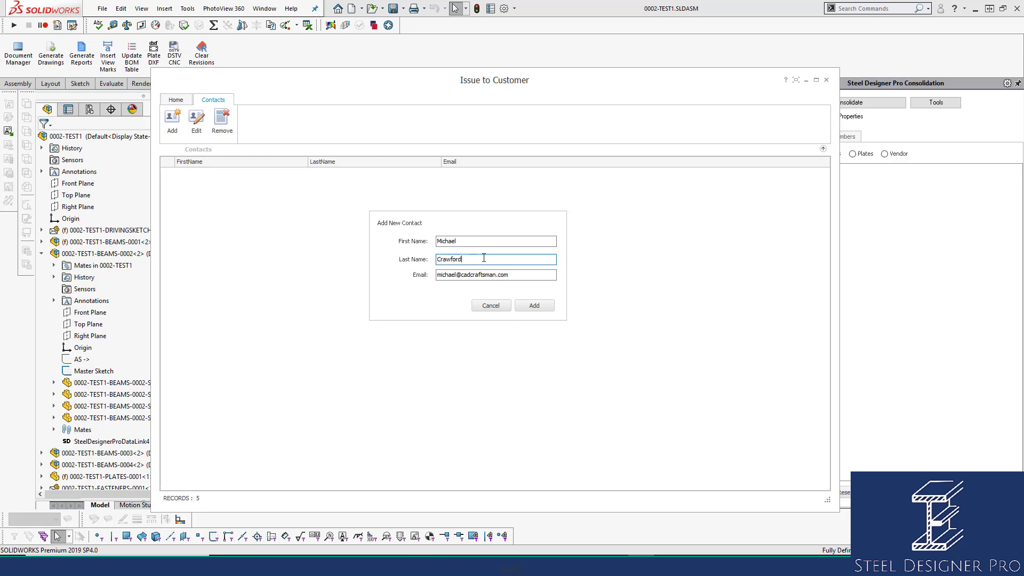
pyautogui.click(552, 308)
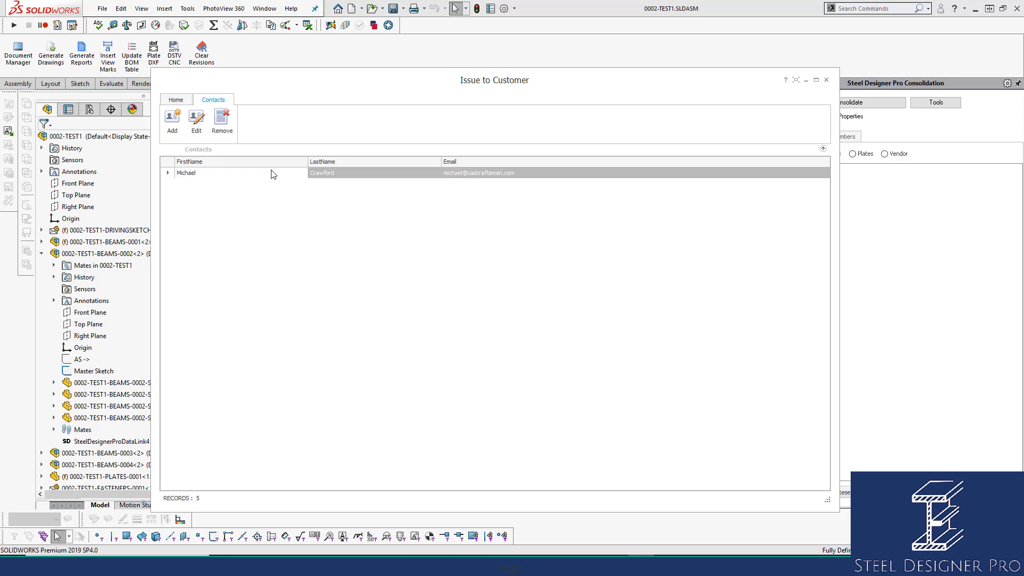
pyautogui.click(176, 100)
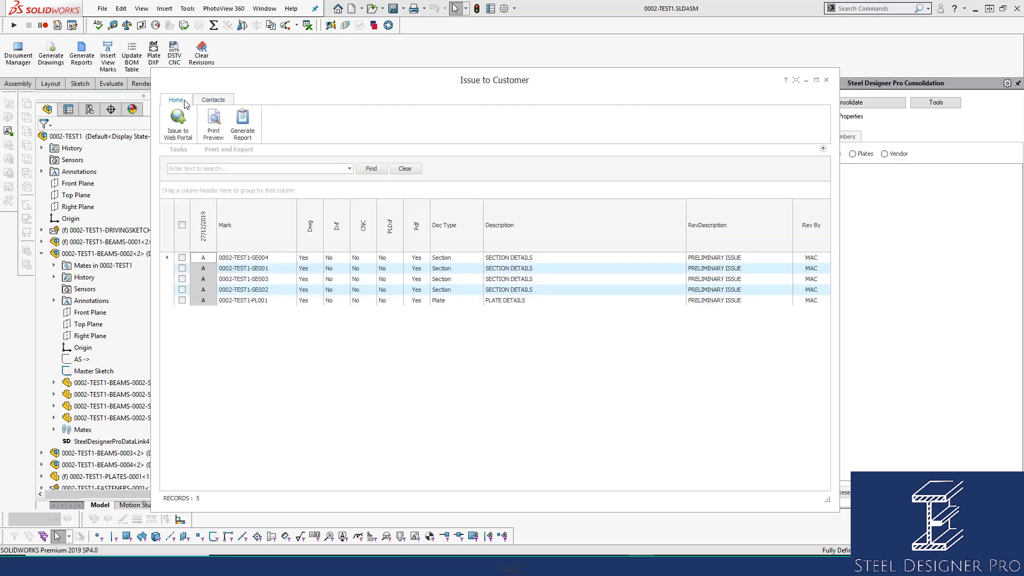
# Issue all five selected drawings to the Web Portal, notifying the new contact, and acknowledge success
pyautogui.click(182, 224)
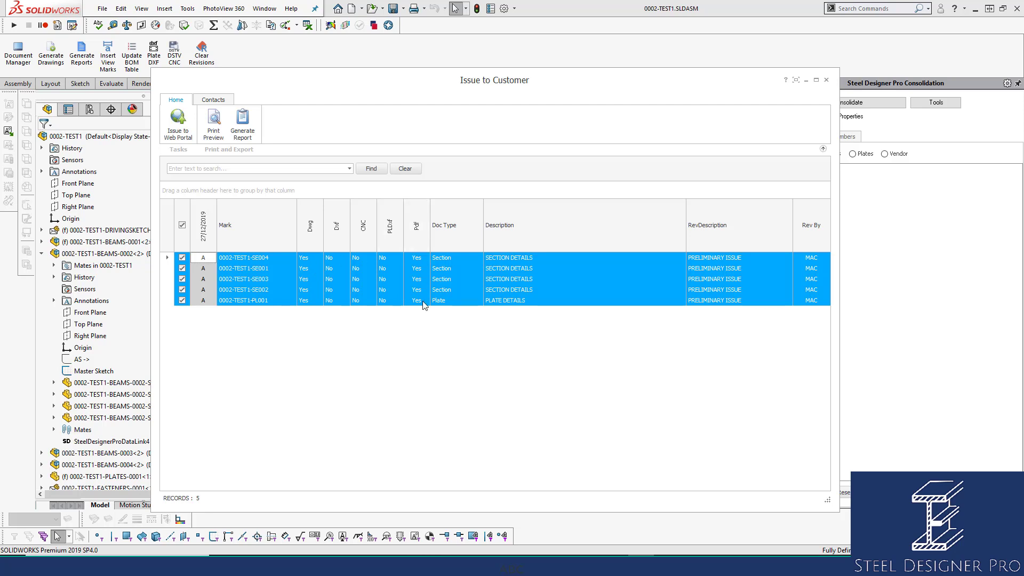
pyautogui.click(185, 138)
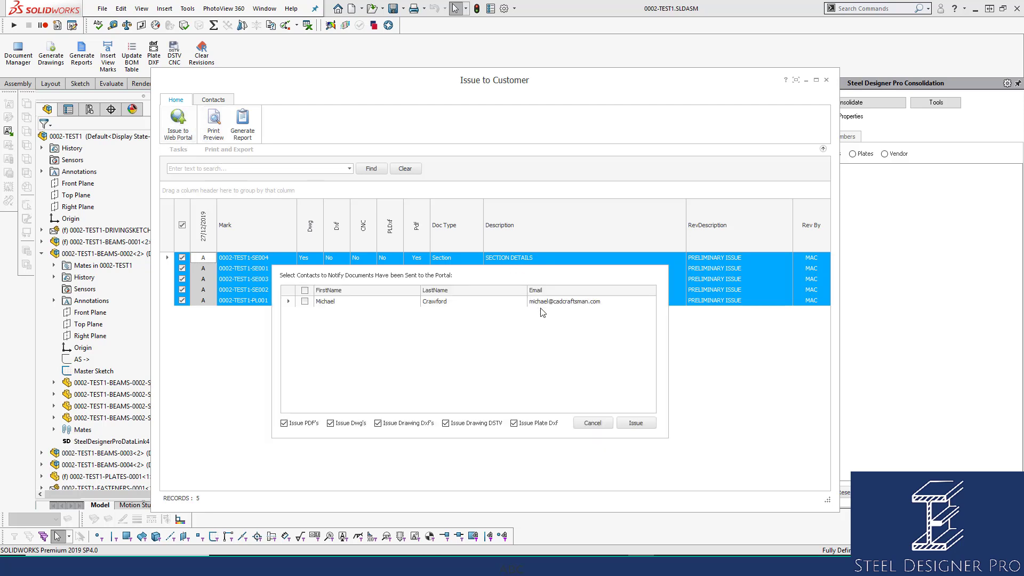
pyautogui.click(305, 302)
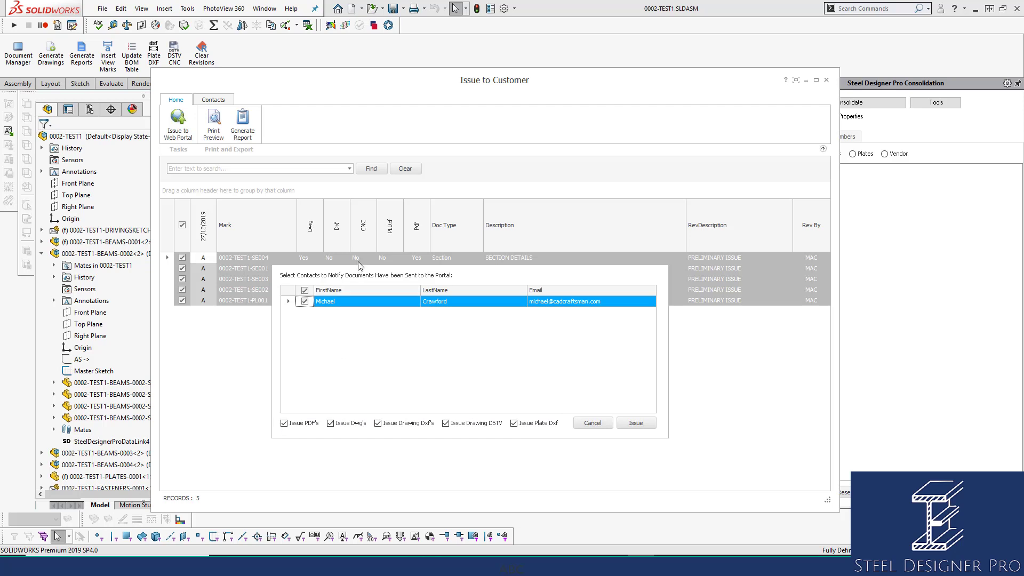
pyautogui.click(636, 424)
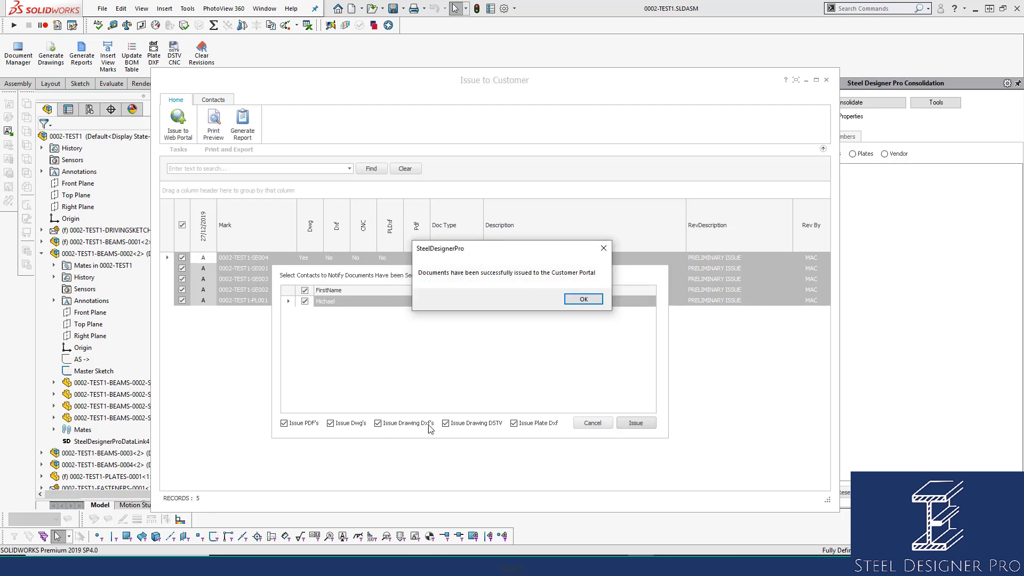
pyautogui.click(587, 299)
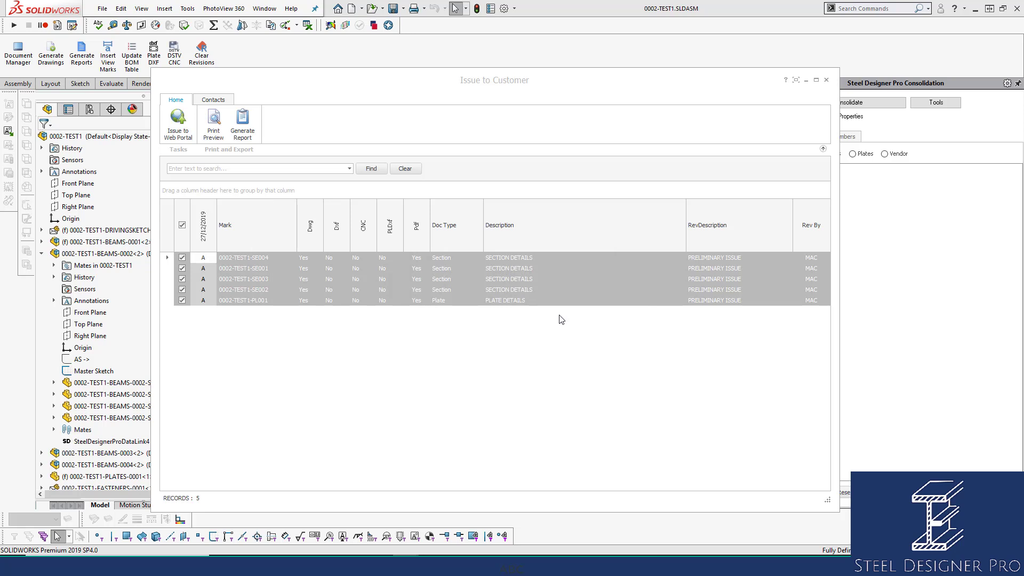
# Reopen the Document Manager and confirm the section and plate drawings show ISSUED status
pyautogui.click(826, 80)
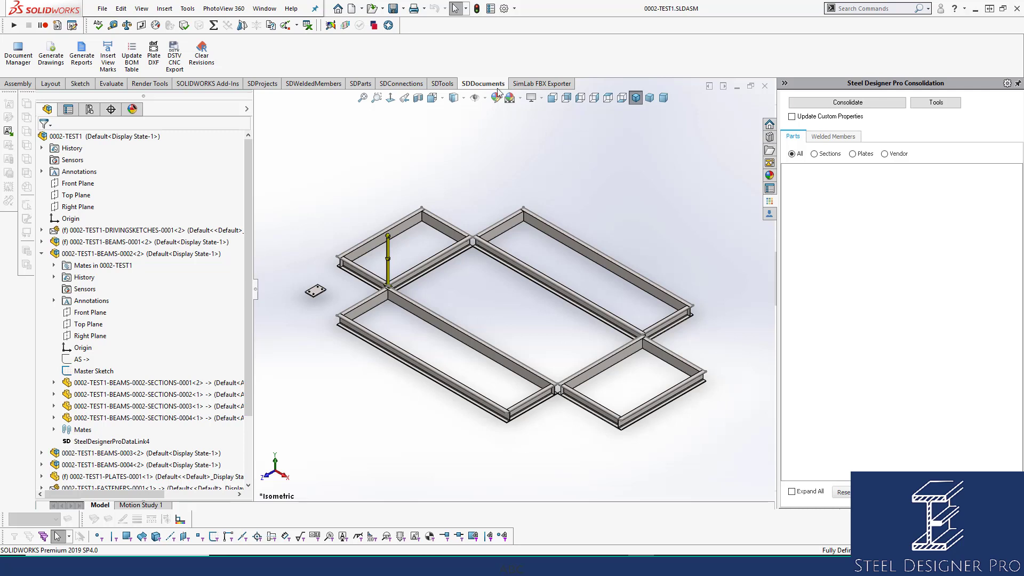
pyautogui.click(13, 61)
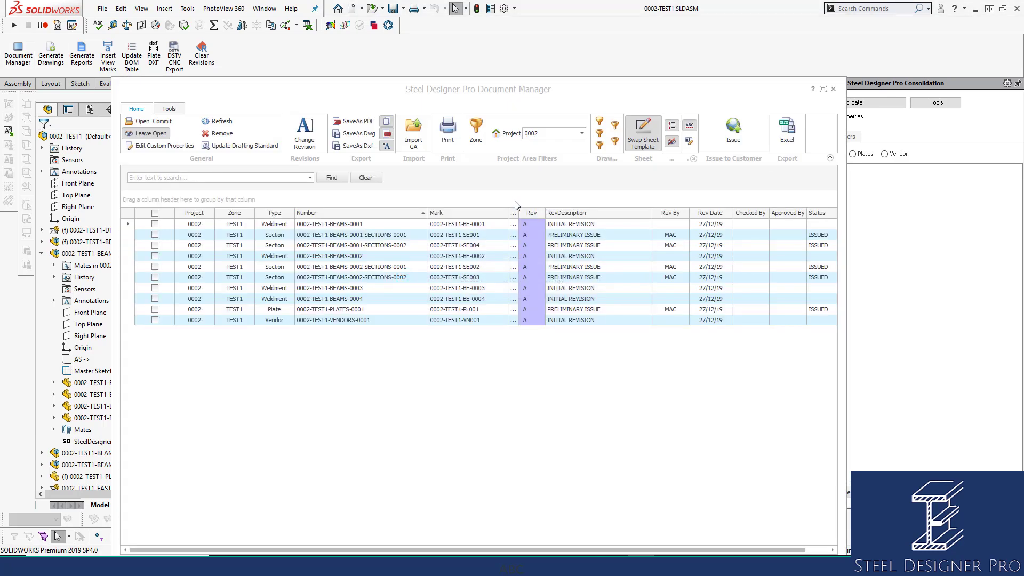
pyautogui.click(824, 235)
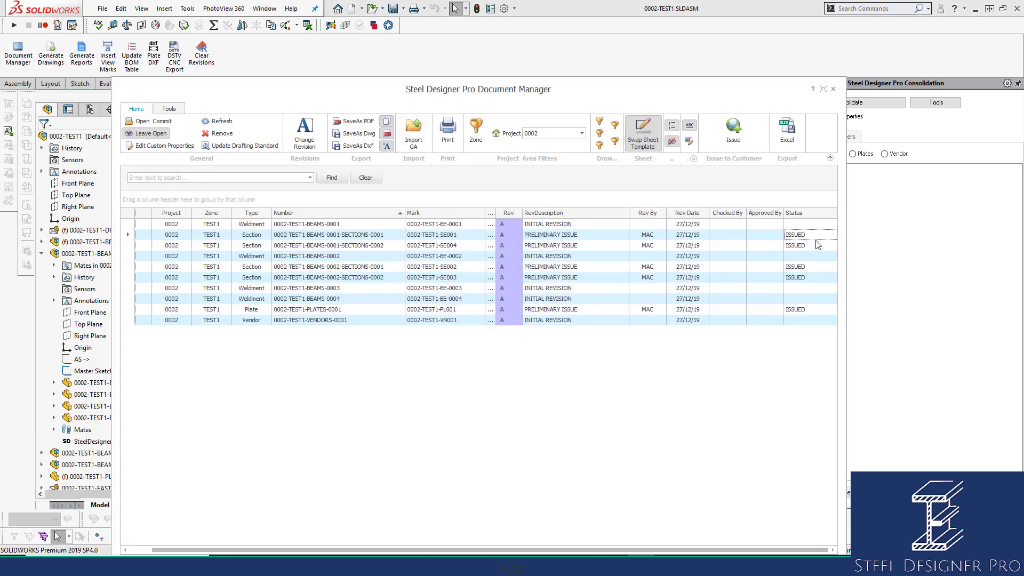
pyautogui.click(814, 246)
pyautogui.click(815, 264)
pyautogui.click(816, 278)
pyautogui.click(809, 311)
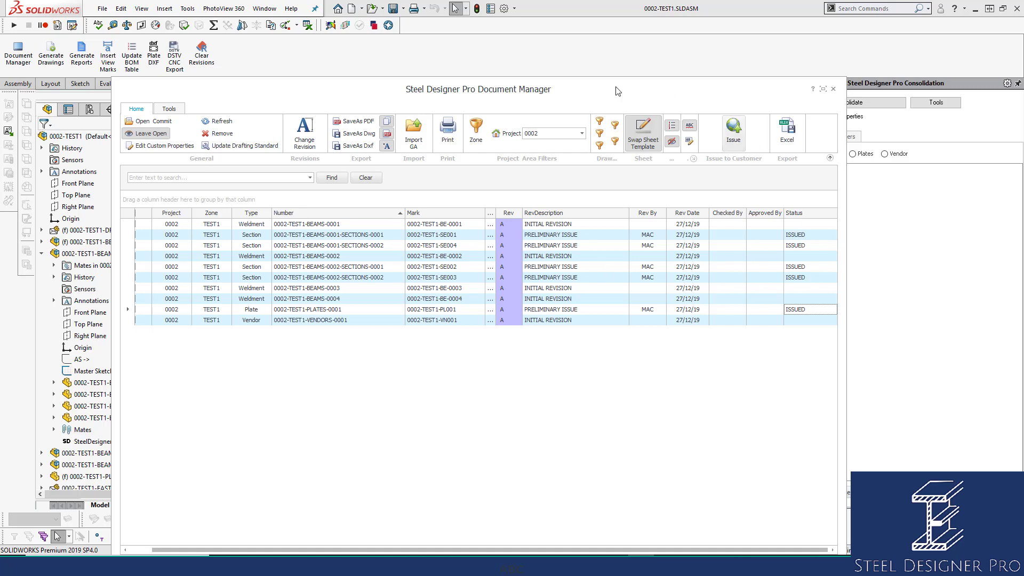
# Group the Document Manager list by Type
pyautogui.moveTo(614, 88); pyautogui.dragTo(703, 63)
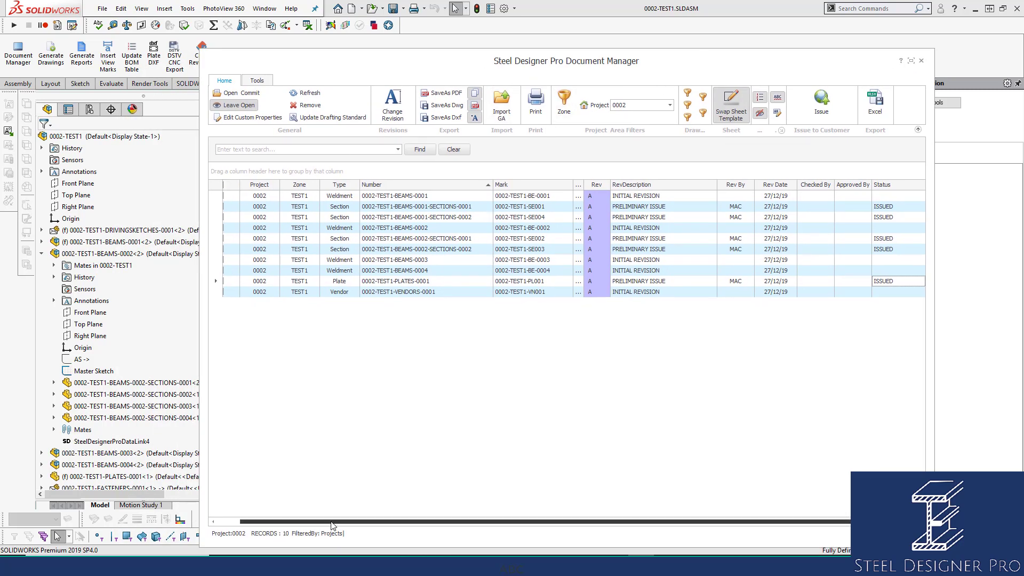
pyautogui.moveTo(331, 523); pyautogui.dragTo(282, 513)
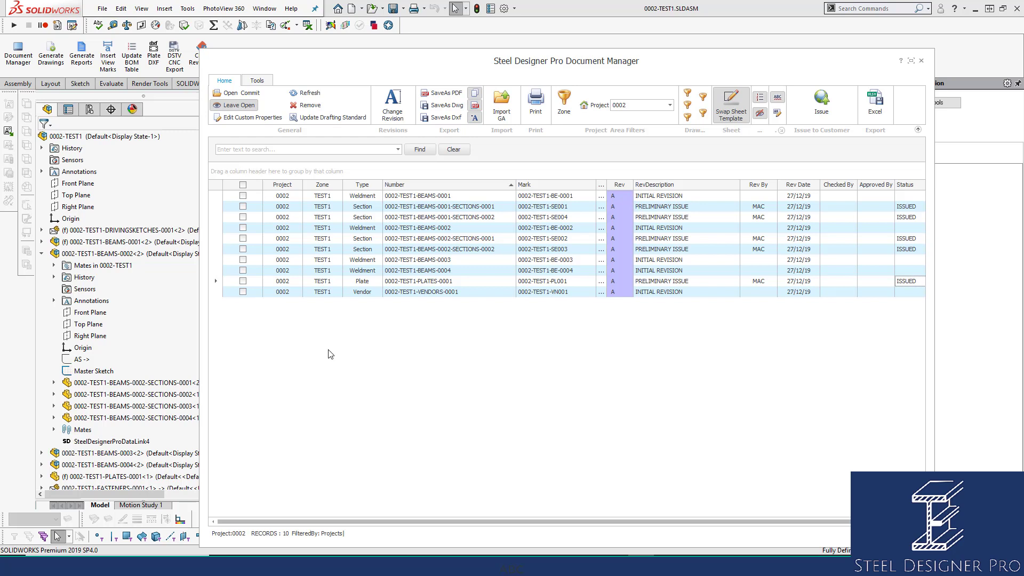
pyautogui.moveTo(358, 185); pyautogui.dragTo(288, 172)
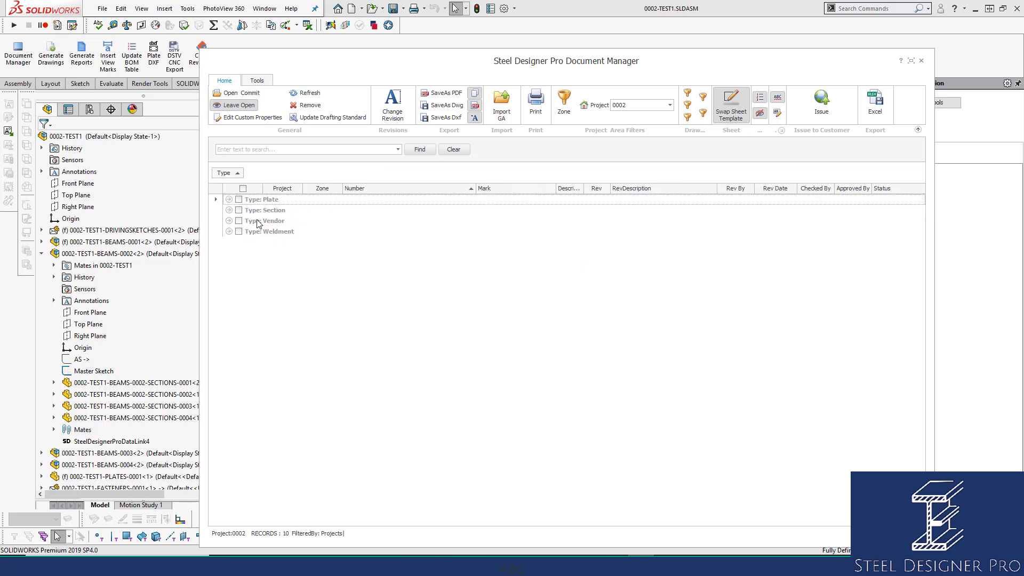
# Expand the Weldment group, preview the first drawing's details, and tick 0002-TEST1-BEAMS-0001
pyautogui.click(229, 232)
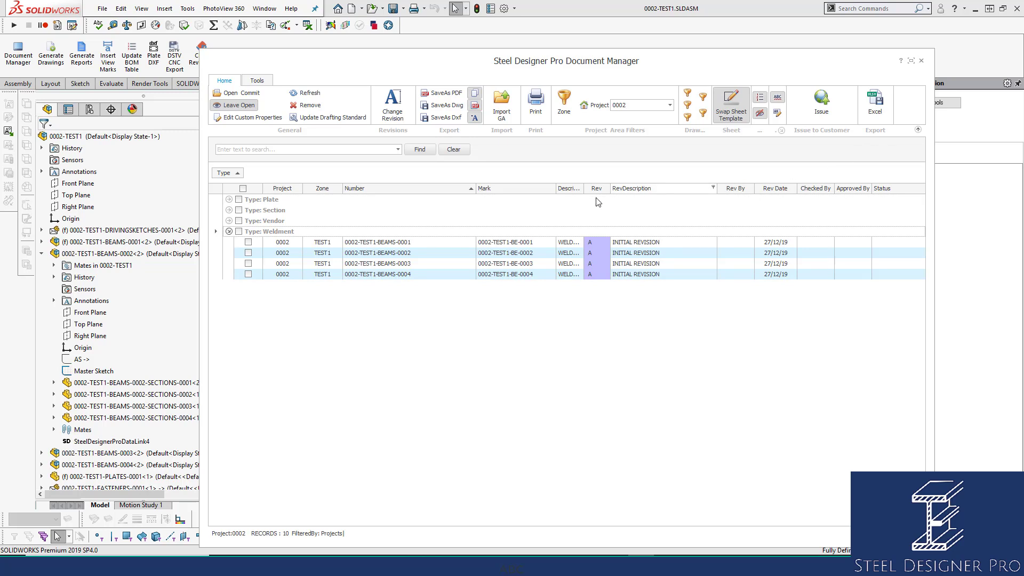
pyautogui.doubleClick(392, 246)
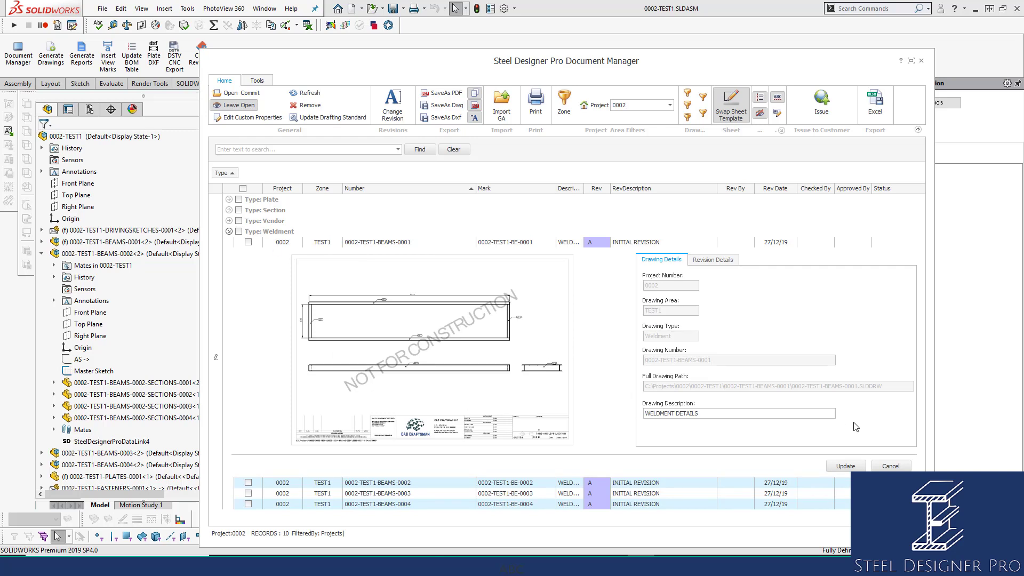
pyautogui.click(891, 465)
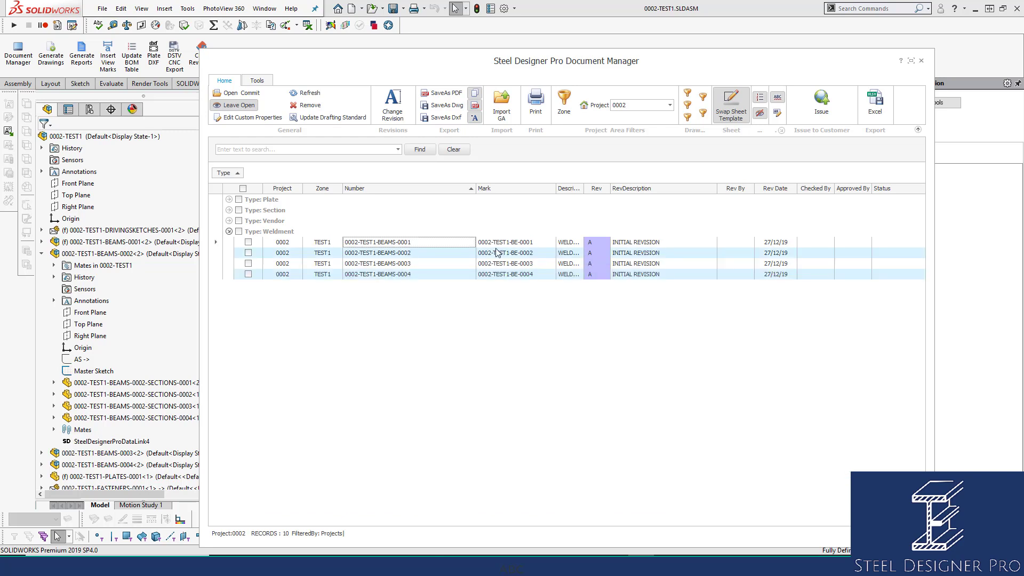
pyautogui.click(248, 243)
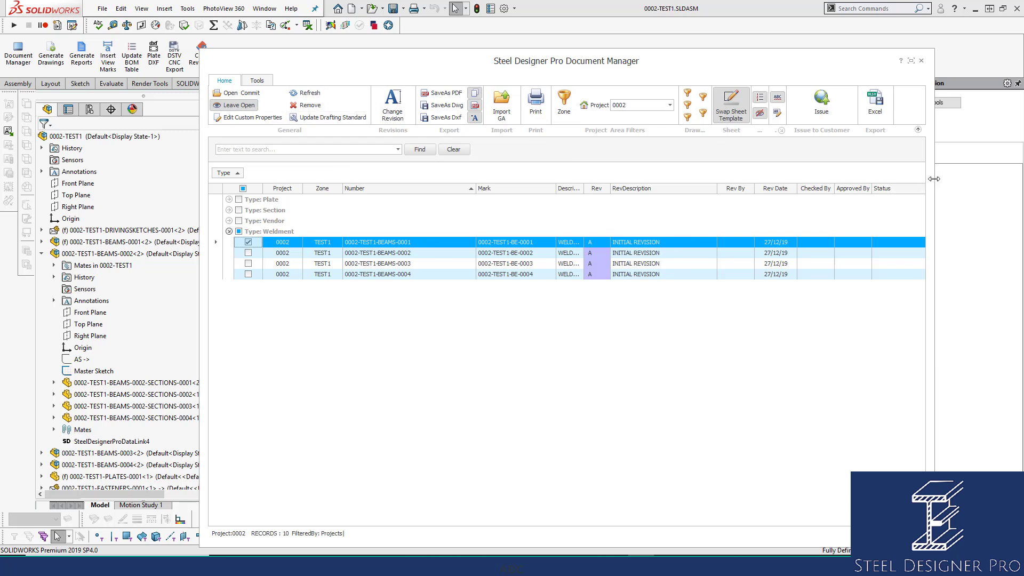
pyautogui.moveTo(934, 179); pyautogui.dragTo(1001, 180)
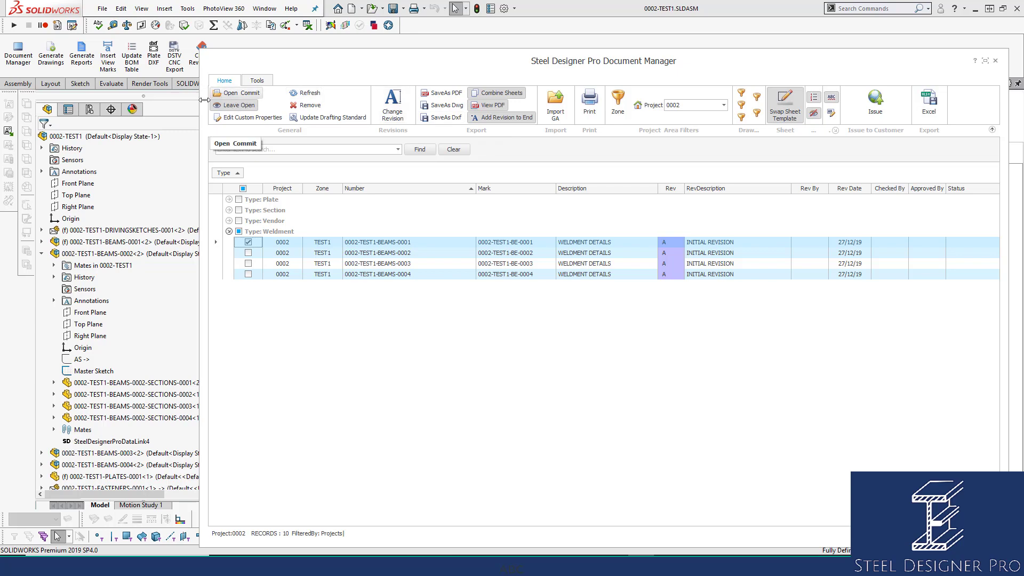
# Open the ticked 0002-TEST1-BEAMS-0001 drawing and accept the welded member BOM update
pyautogui.moveTo(200, 161); pyautogui.dragTo(790, 160)
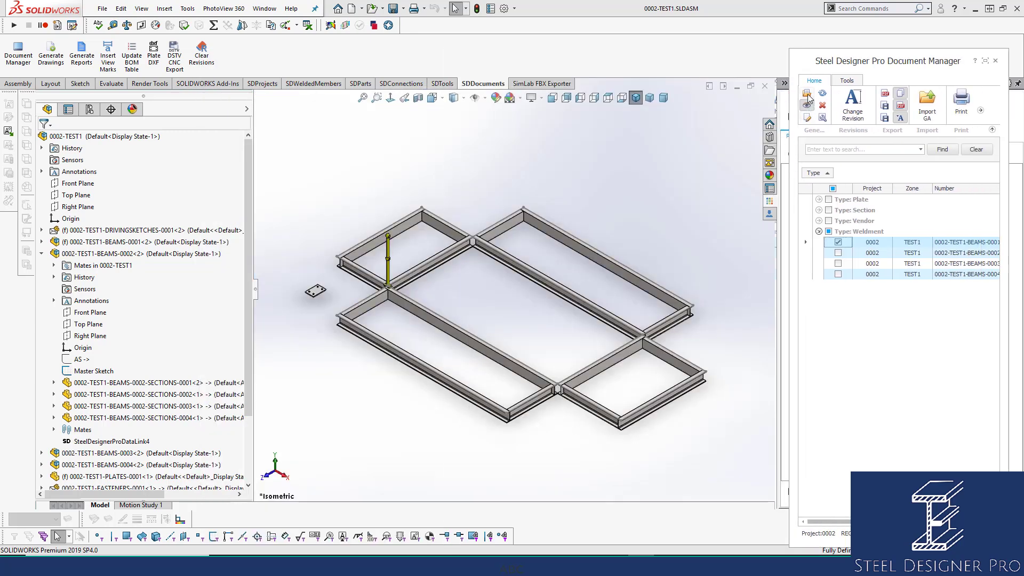
pyautogui.click(807, 94)
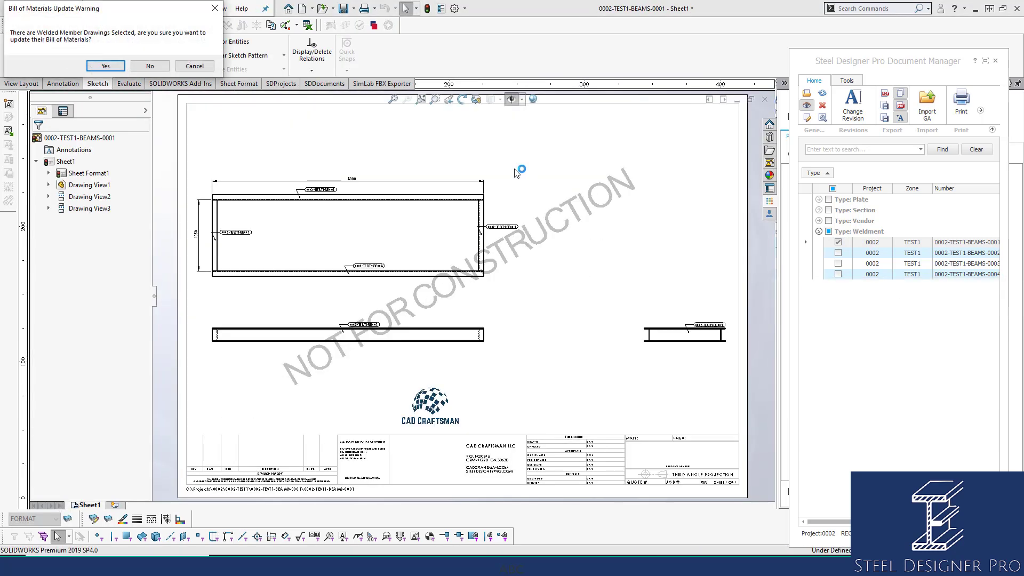
pyautogui.moveTo(133, 14)
pyautogui.mouseDown()
pyautogui.moveTo(425, 14)
pyautogui.moveTo(545, 142)
pyautogui.mouseUp()
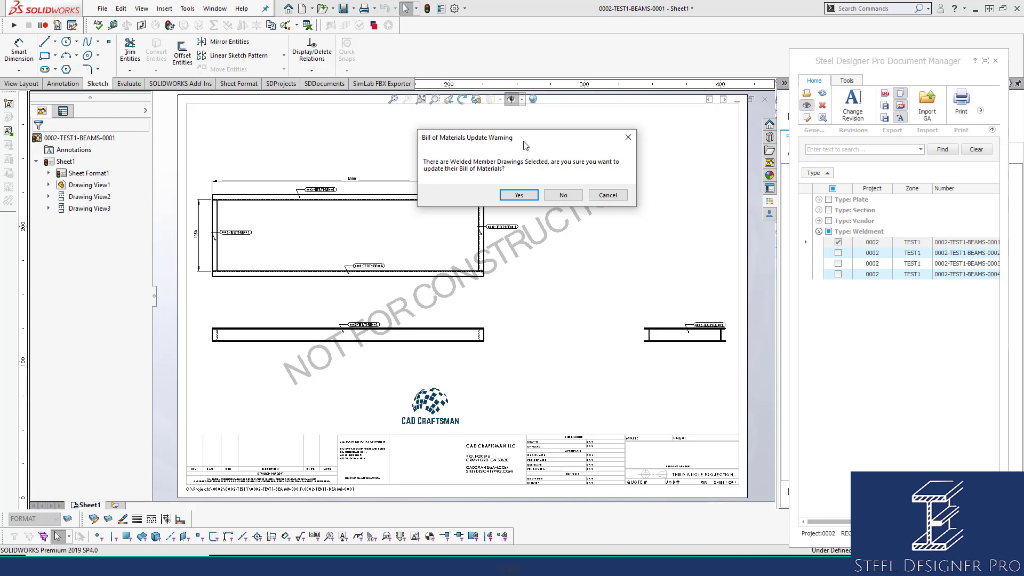
pyautogui.moveTo(526, 143)
pyautogui.mouseDown()
pyautogui.moveTo(698, 142)
pyautogui.moveTo(775, 165)
pyautogui.moveTo(687, 122)
pyautogui.moveTo(526, 137)
pyautogui.mouseUp()
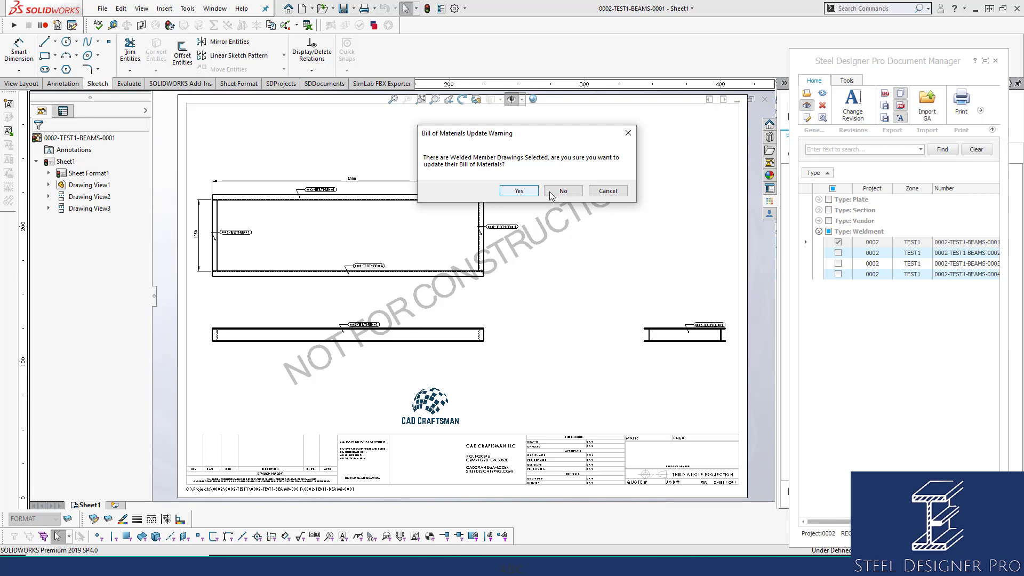
pyautogui.click(519, 192)
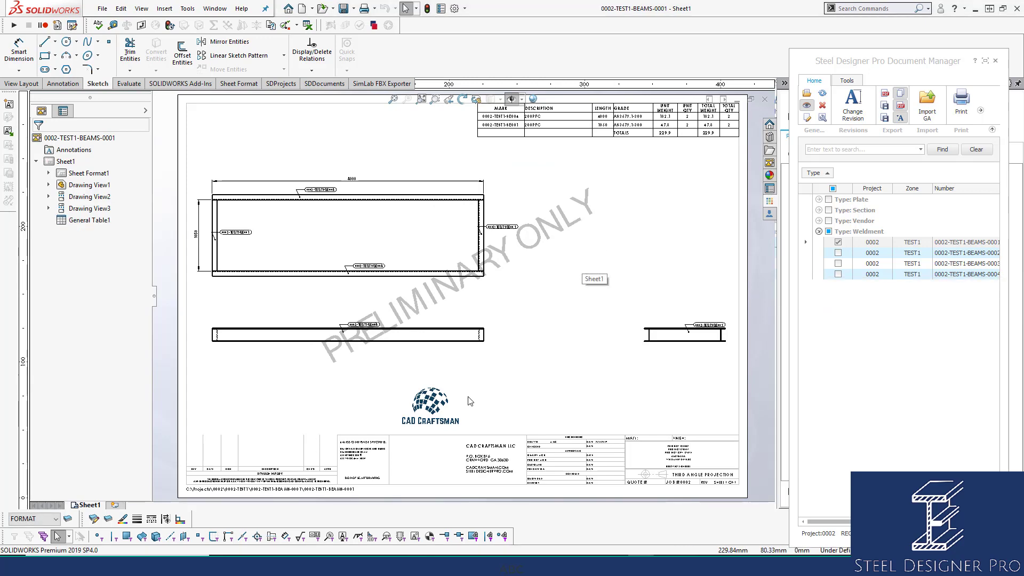
# Zoom in on the weldment drawing's BOM table
pyautogui.scroll(-4, 427, 422)
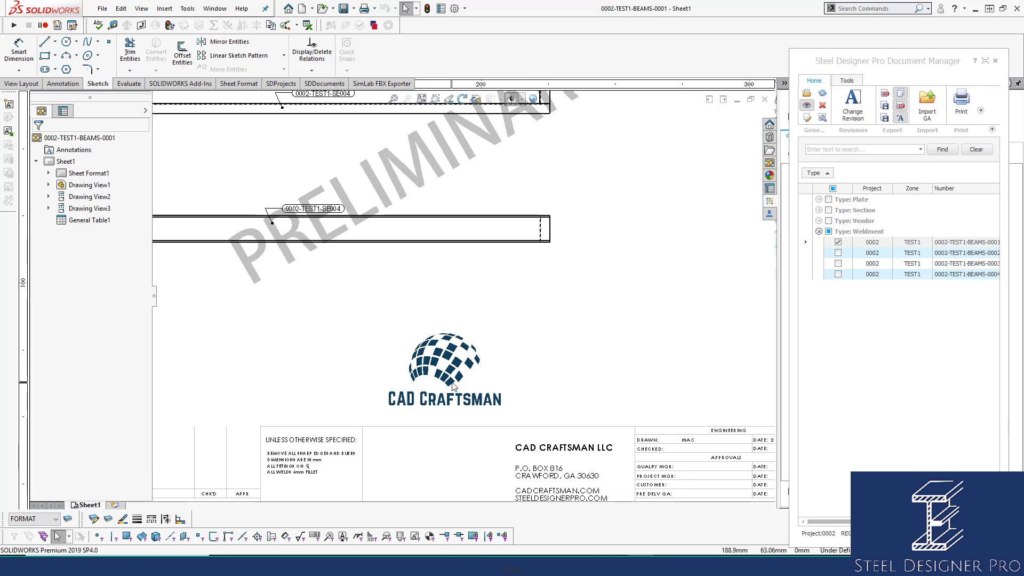
pyautogui.scroll(2, 452, 385)
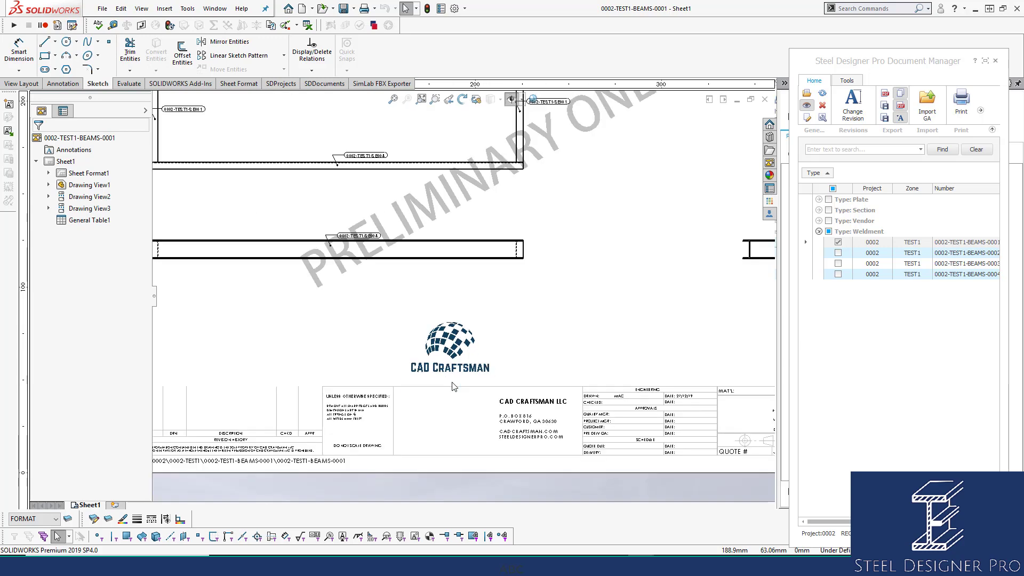
pyautogui.scroll(1, 452, 385)
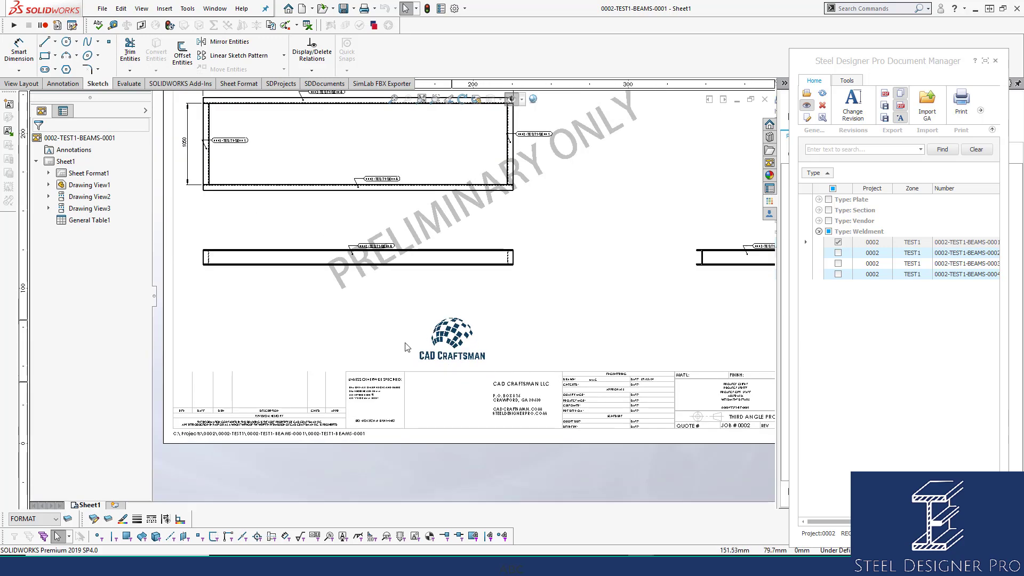
pyautogui.scroll(-2, 609, 176)
pyautogui.scroll(-3, 457, 210)
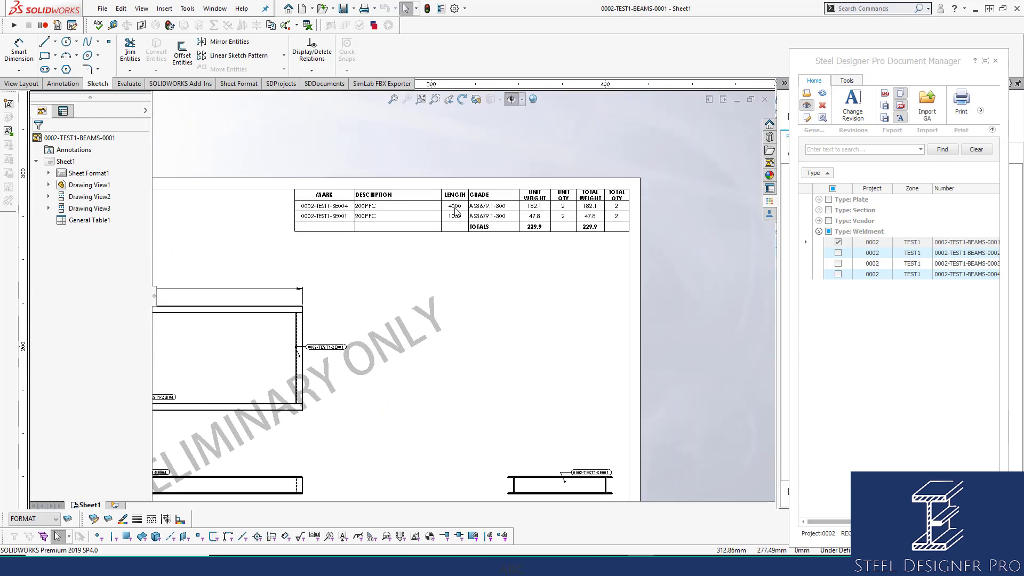
pyautogui.scroll(-1, 476, 169)
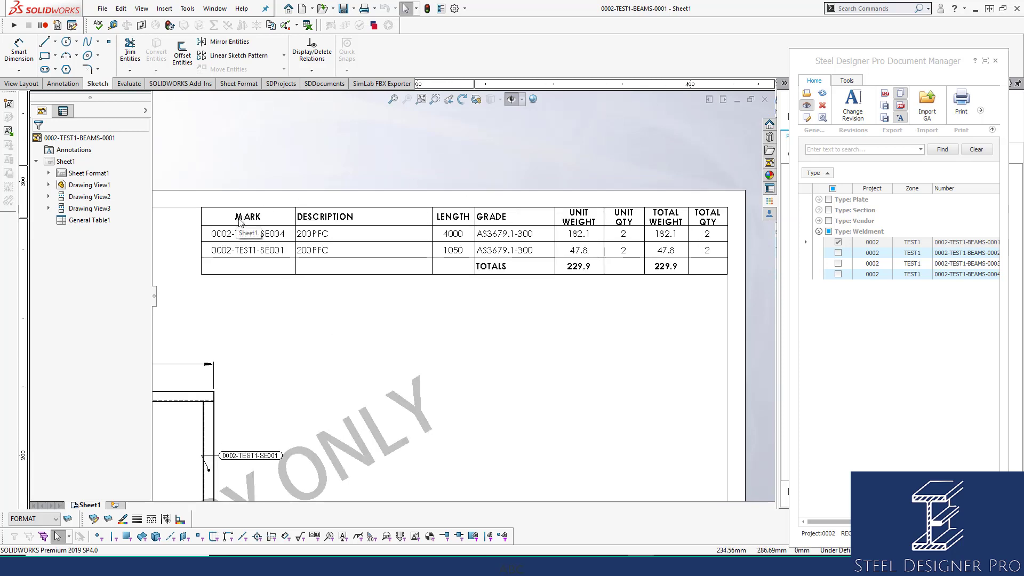
# Select and deselect the BOM table, then pan so the whole table is visible
pyautogui.click(199, 218)
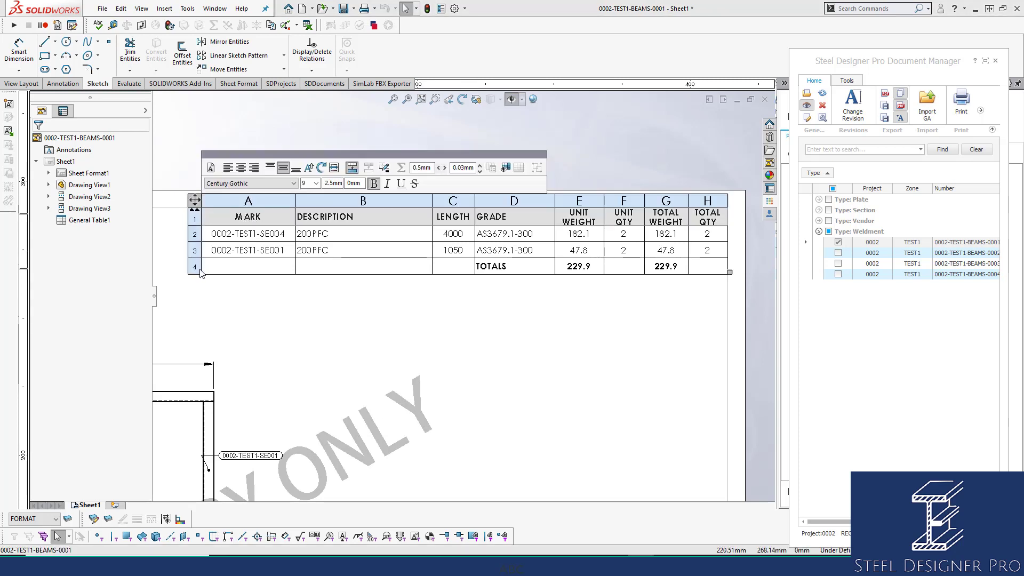
pyautogui.click(261, 314)
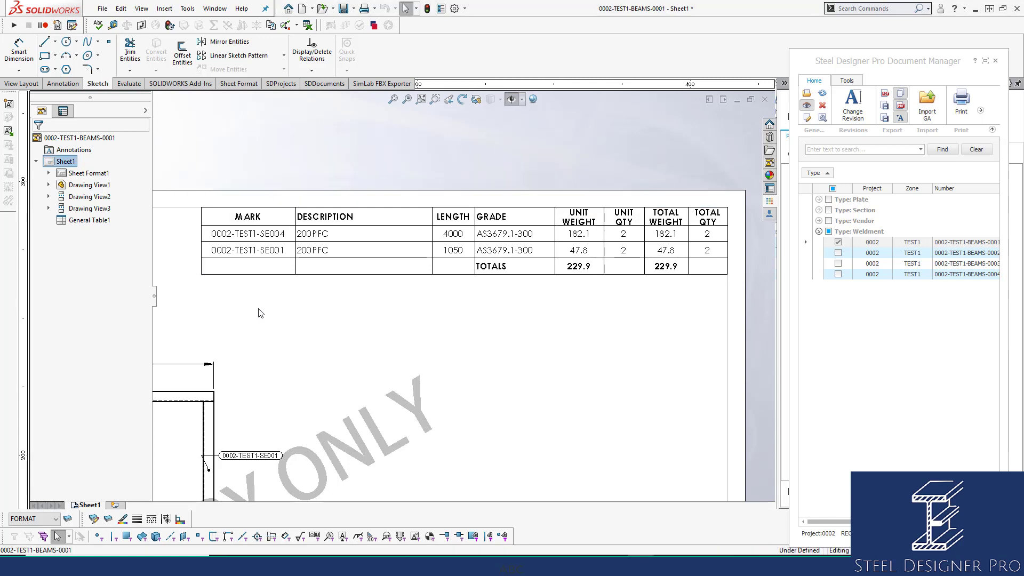
pyautogui.click(241, 200)
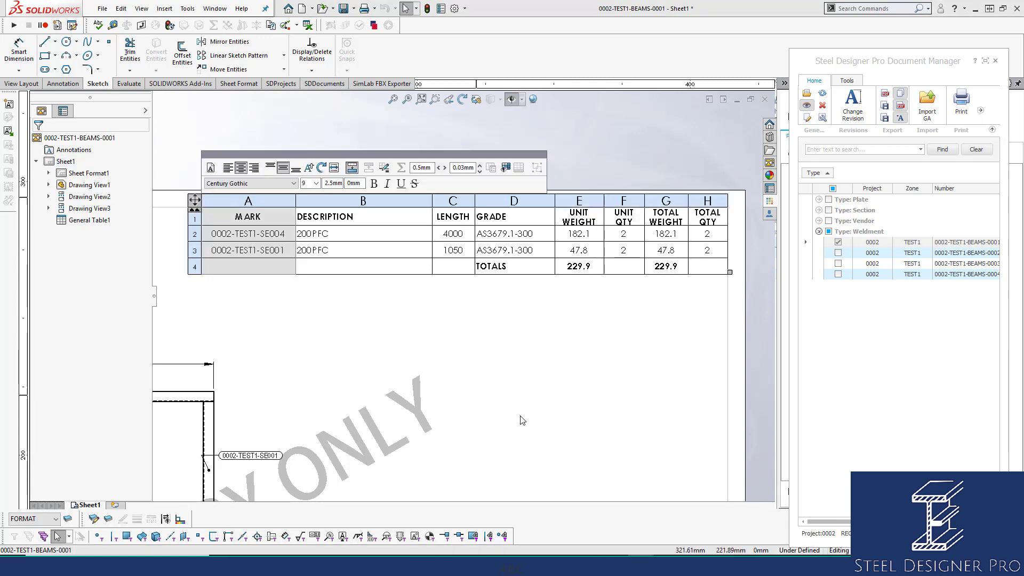
pyautogui.click(507, 358)
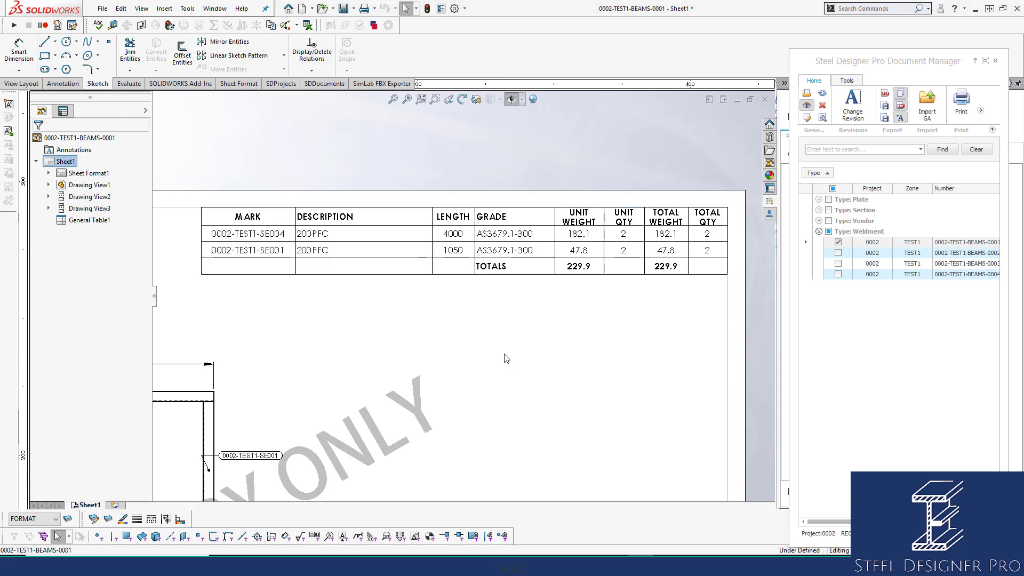
pyautogui.scroll(-2, 726, 264)
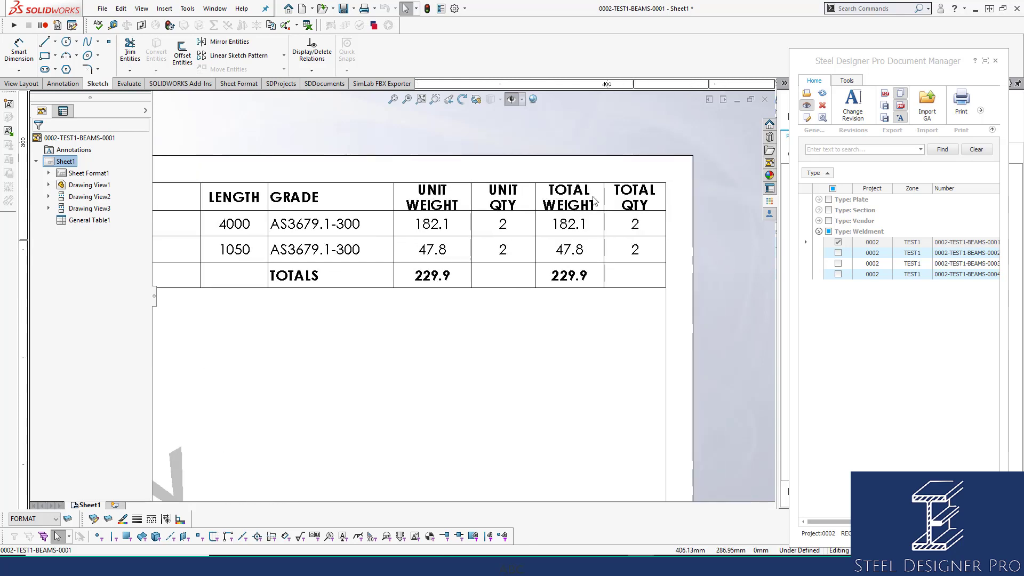
pyautogui.scroll(2, 609, 246)
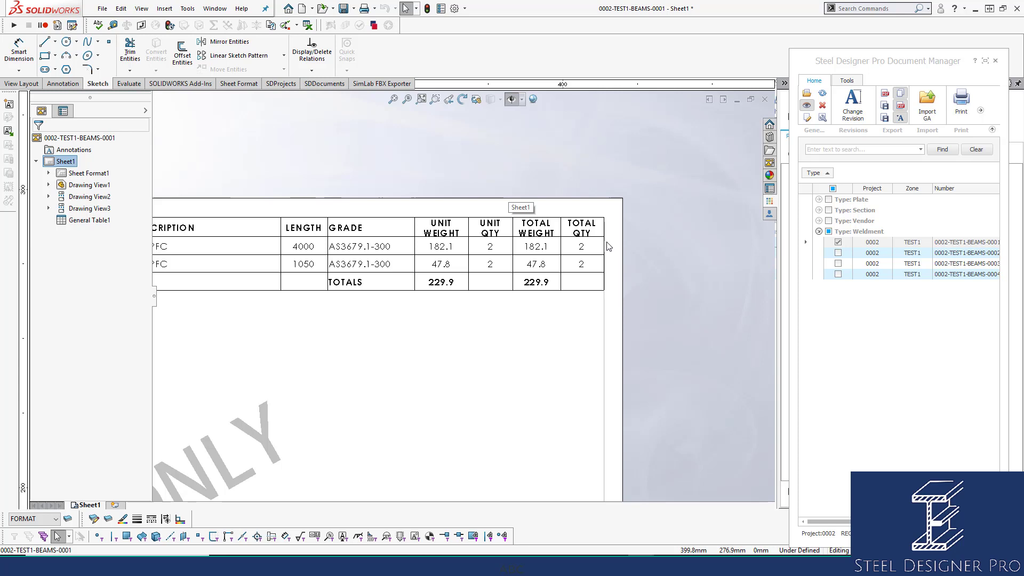
pyautogui.scroll(2, 480, 263)
pyautogui.scroll(-2, 457, 270)
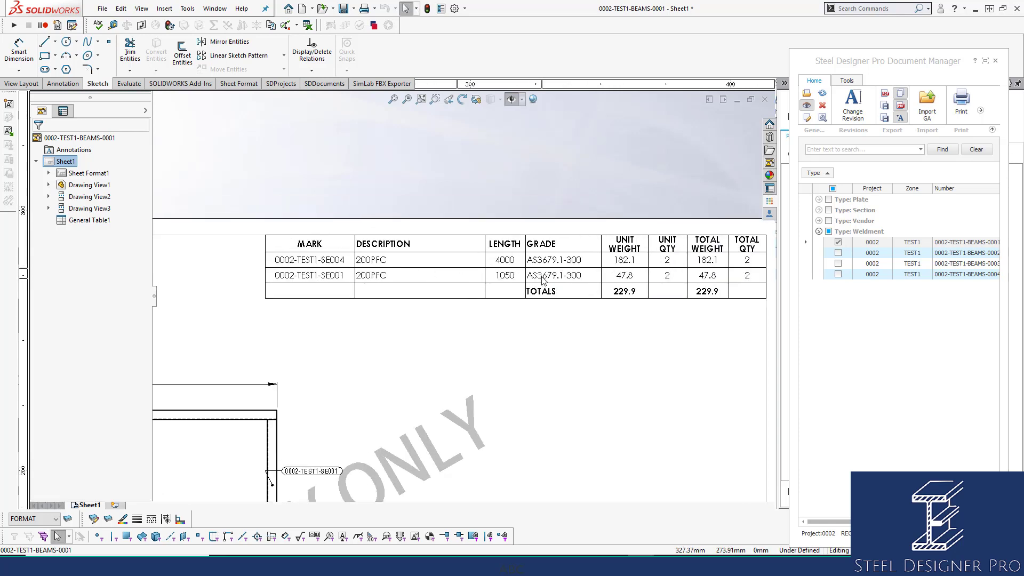
pyautogui.moveTo(543, 280); pyautogui.dragTo(496, 280, button='middle')
# Save the BOM table as a Template (*.sldtbt) file
pyautogui.click(214, 230)
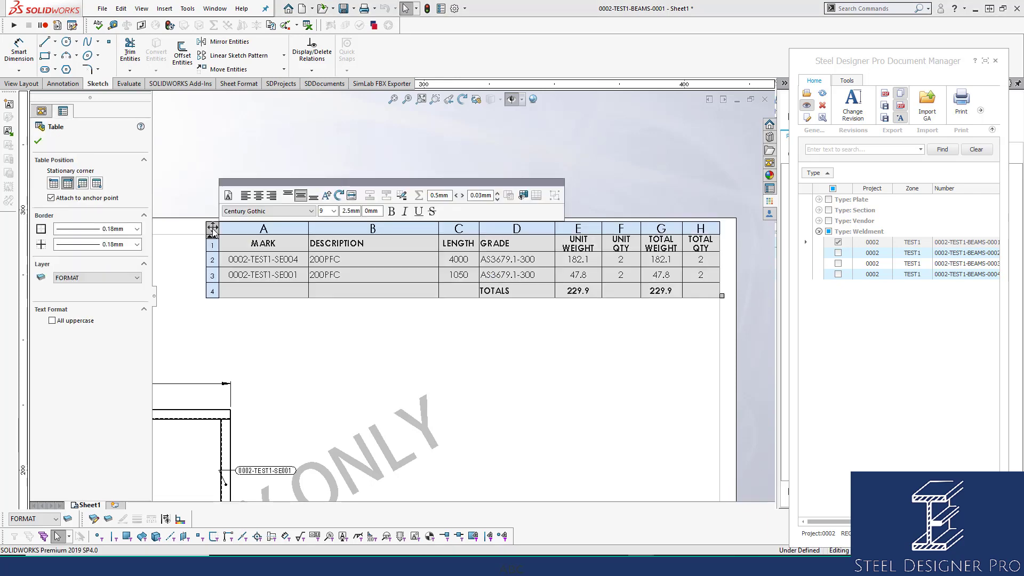
pyautogui.rightClick(214, 230)
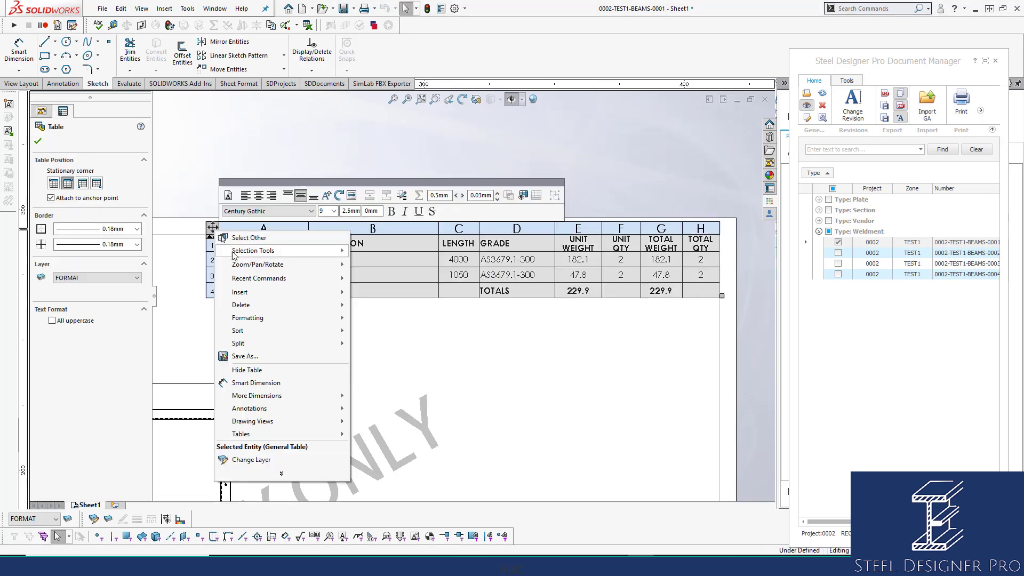
pyautogui.click(245, 356)
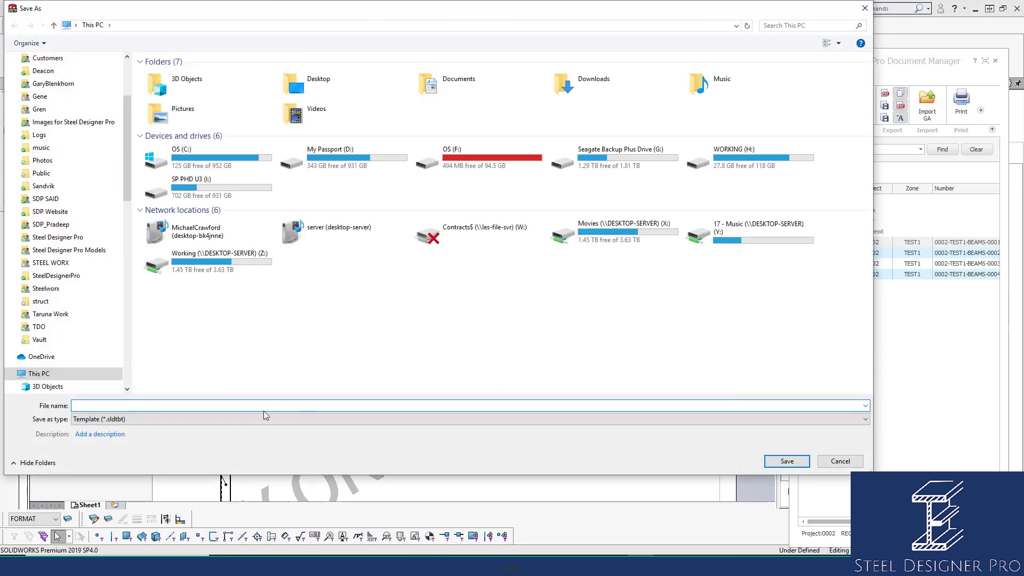
pyautogui.click(268, 419)
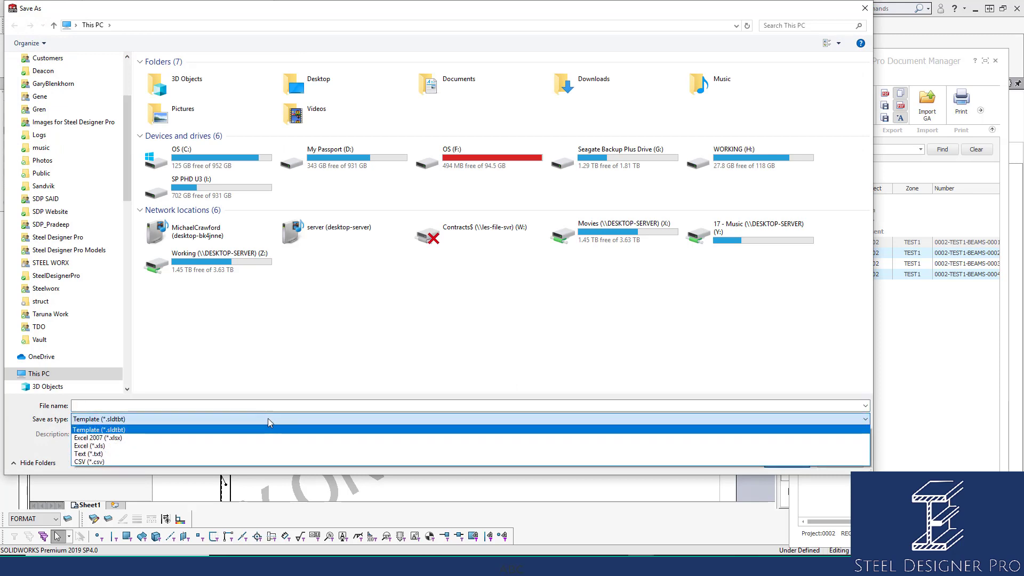
pyautogui.click(248, 430)
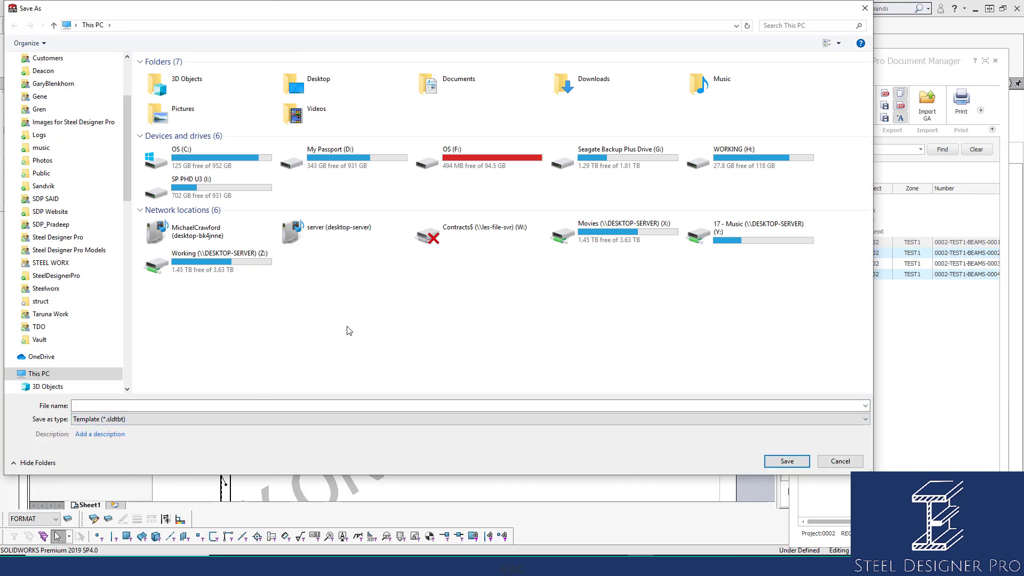
# Browse to C:\Steel Designer Pro Library\AUSTRALIAN\BOM Templates and overwrite Welded Member.sldtbt
pyautogui.doubleClick(211, 160)
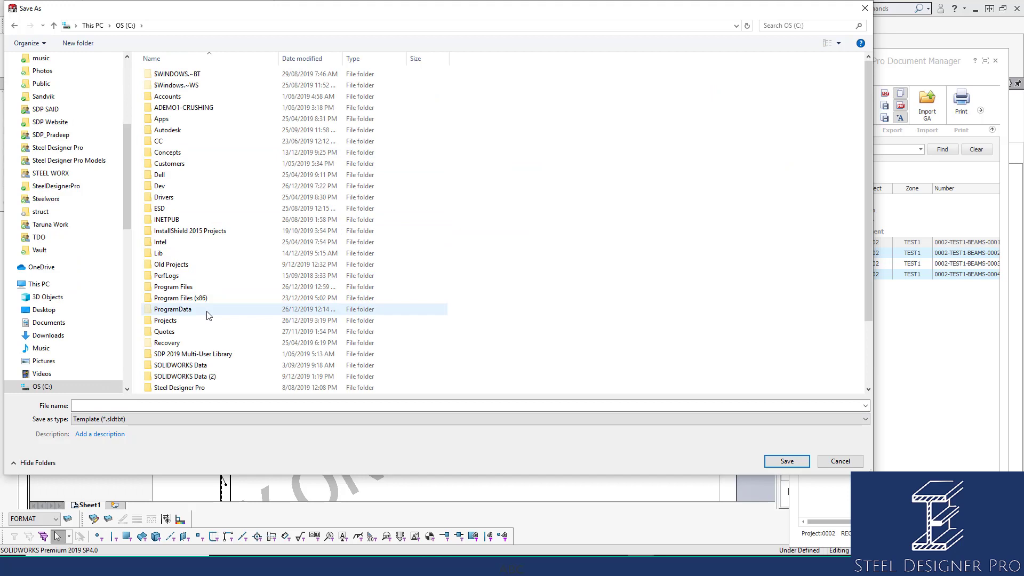
pyautogui.scroll(-3, 208, 316)
pyautogui.doubleClick(208, 331)
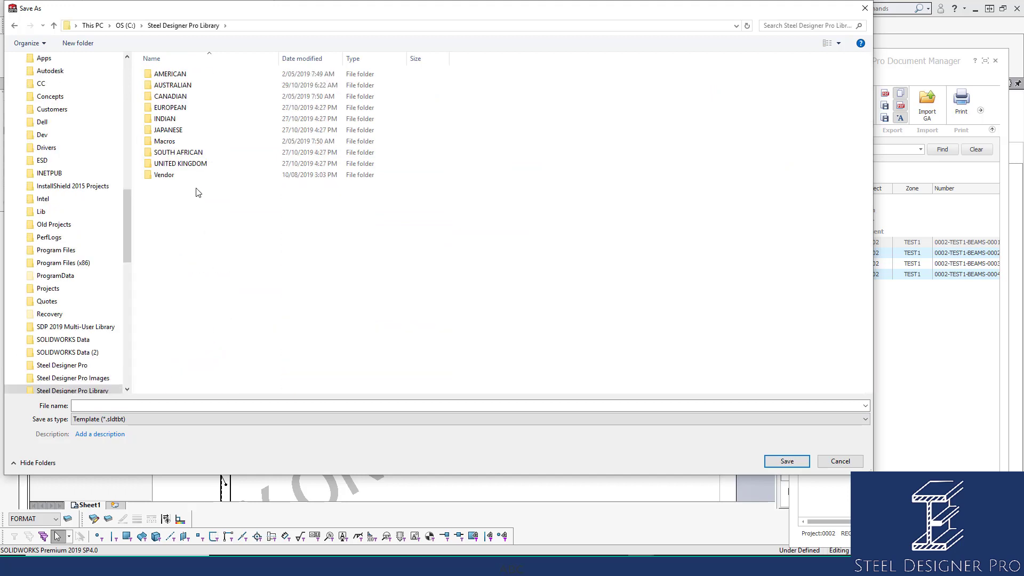
pyautogui.doubleClick(183, 86)
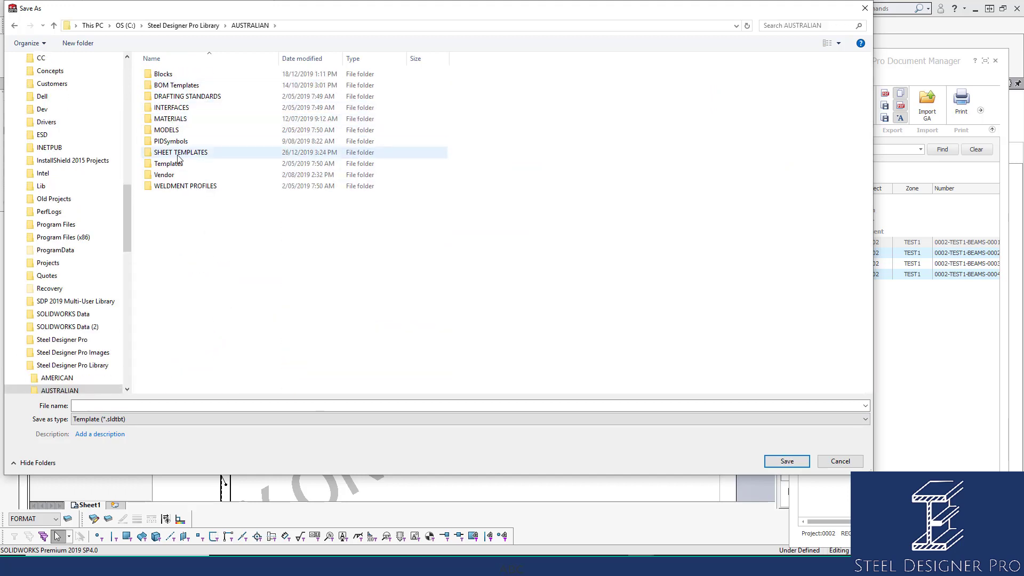
pyautogui.doubleClick(186, 87)
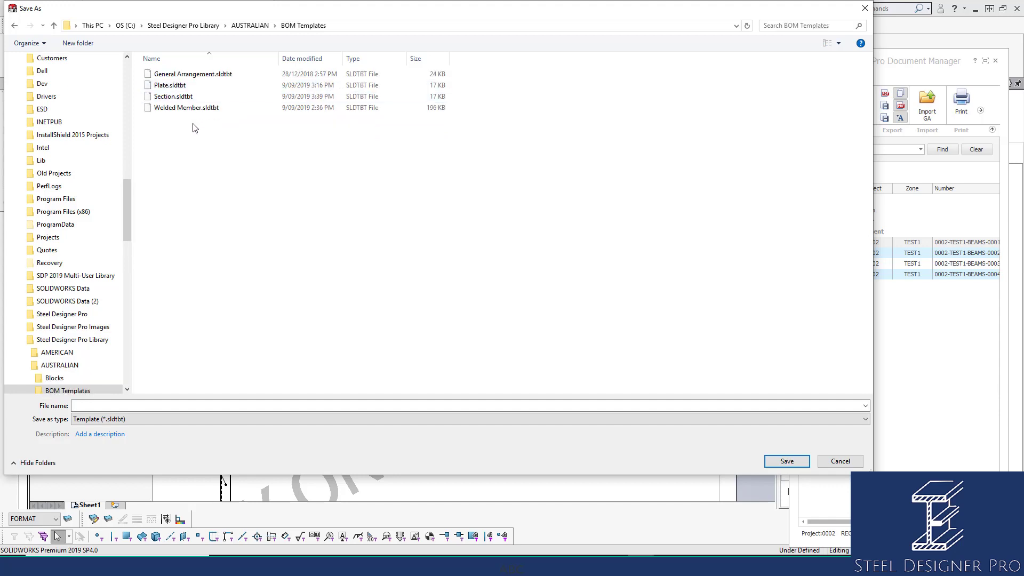
pyautogui.click(193, 108)
pyautogui.moveTo(372, 10); pyautogui.dragTo(423, 42)
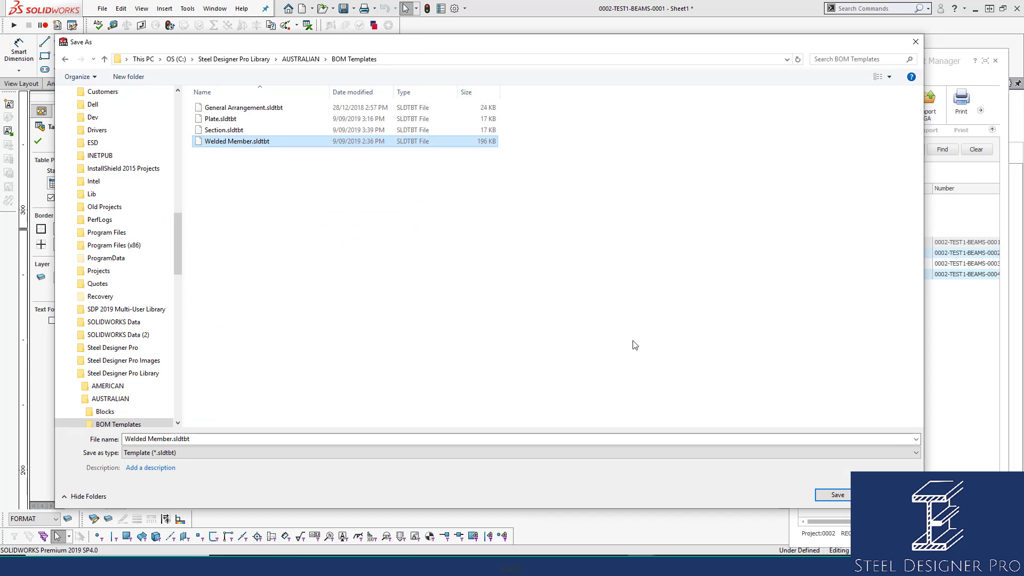
pyautogui.click(889, 495)
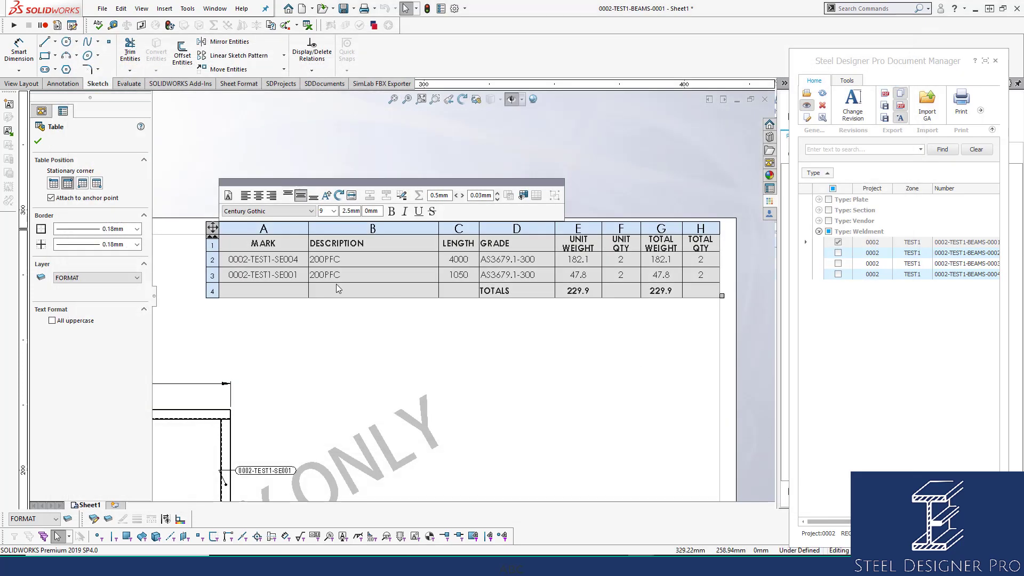
pyautogui.click(404, 389)
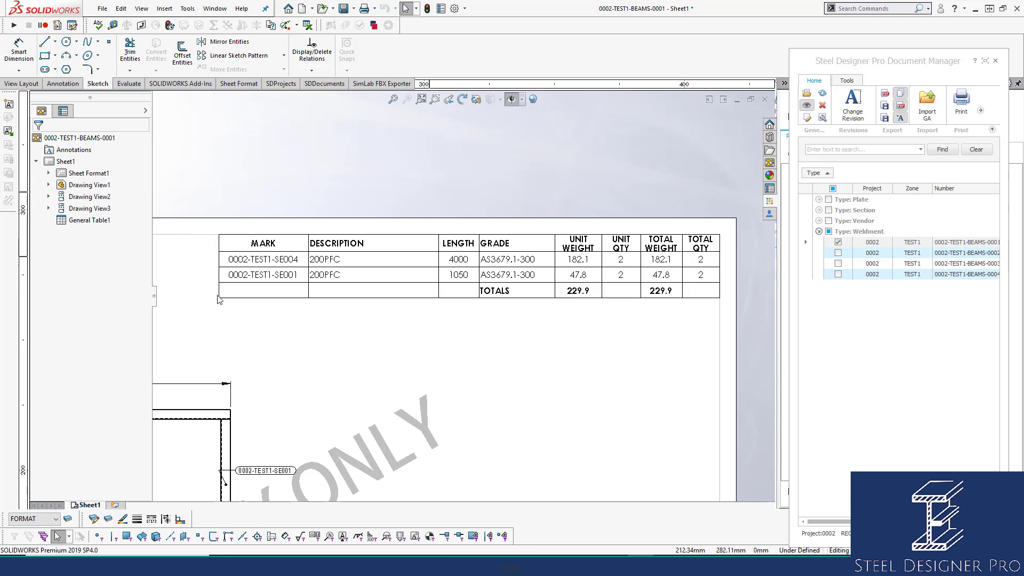
pyautogui.click(219, 262)
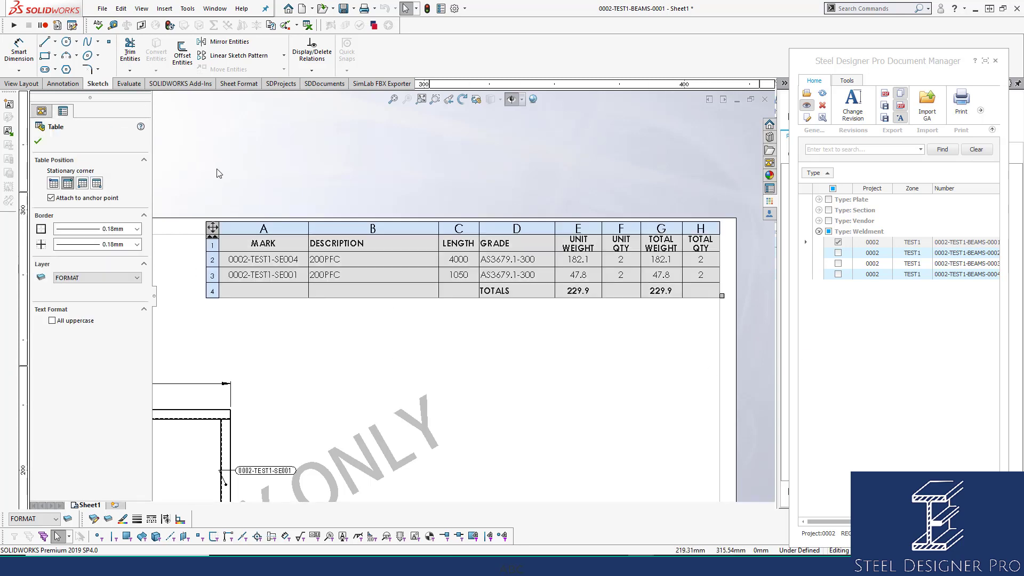
pyautogui.click(220, 176)
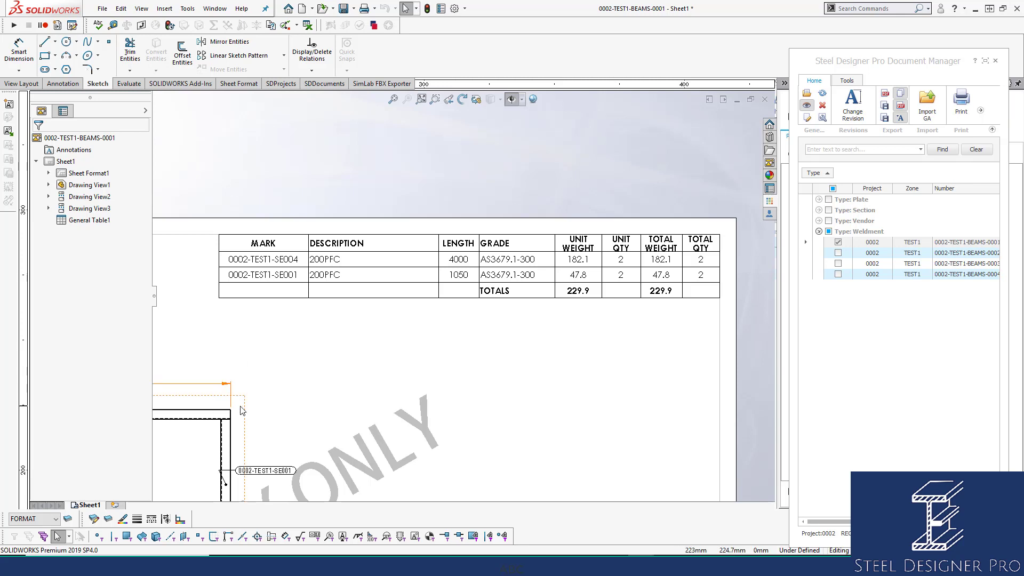
# Update the weldment BOM table twice from SDDocuments, keeping two 200PFC members totalling 229.9, and fit the sheet
pyautogui.click(325, 83)
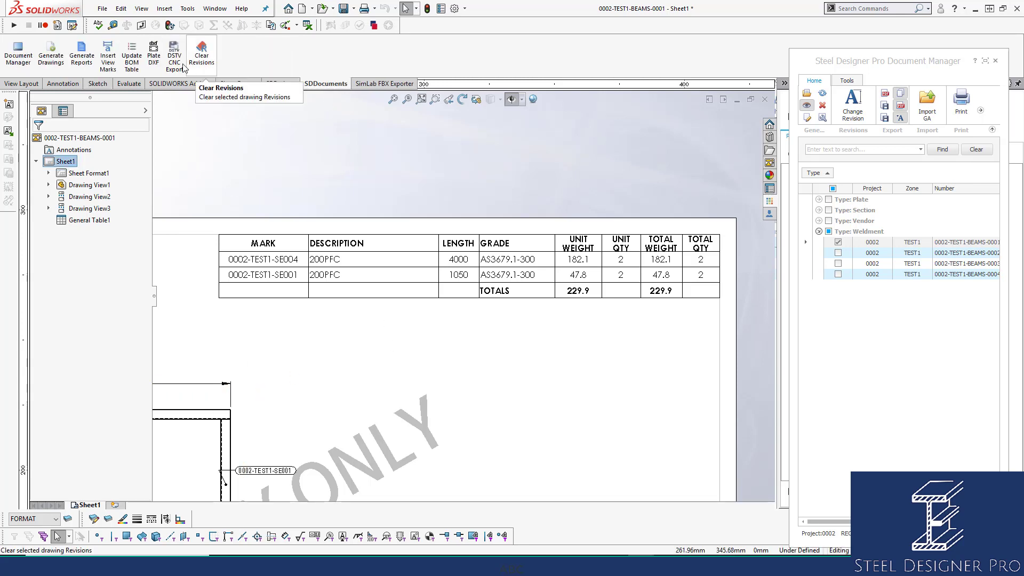
pyautogui.click(136, 56)
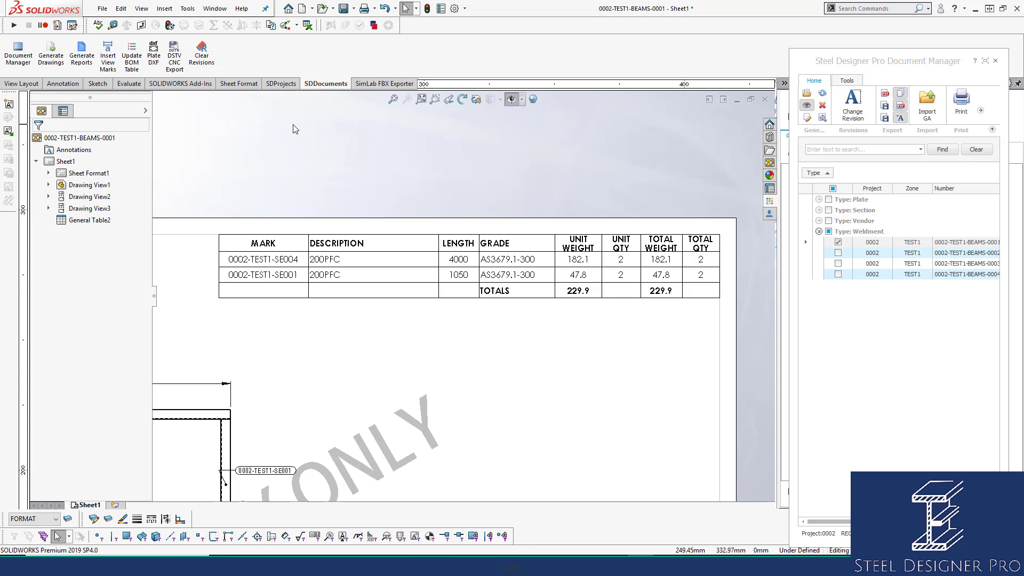
pyautogui.click(215, 235)
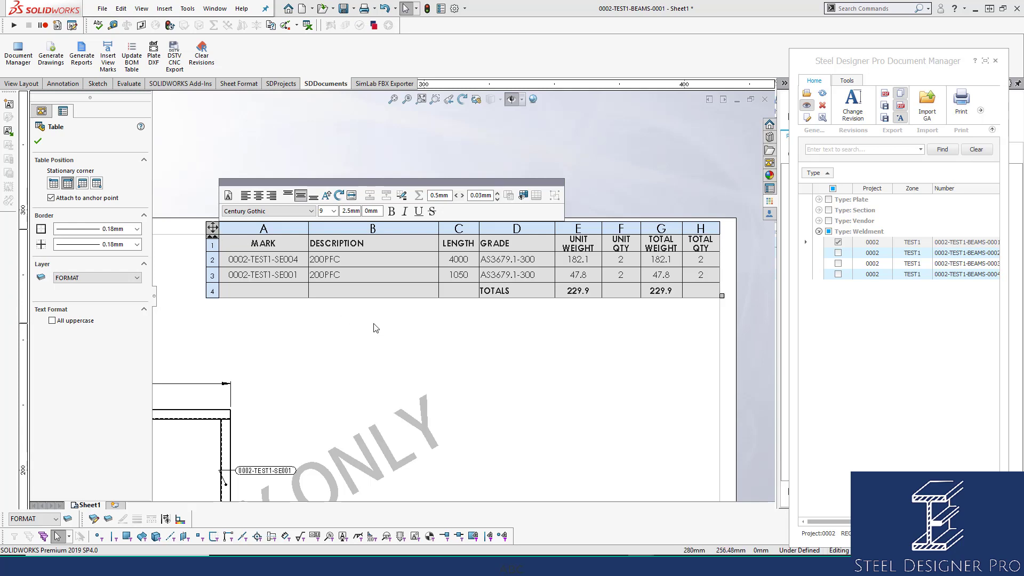
pyautogui.click(404, 332)
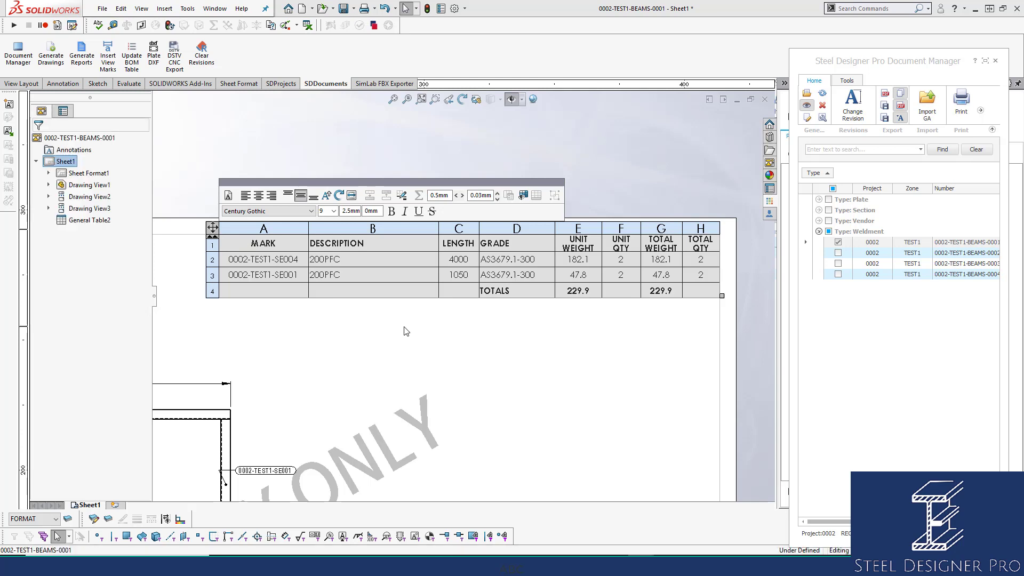
pyautogui.click(131, 56)
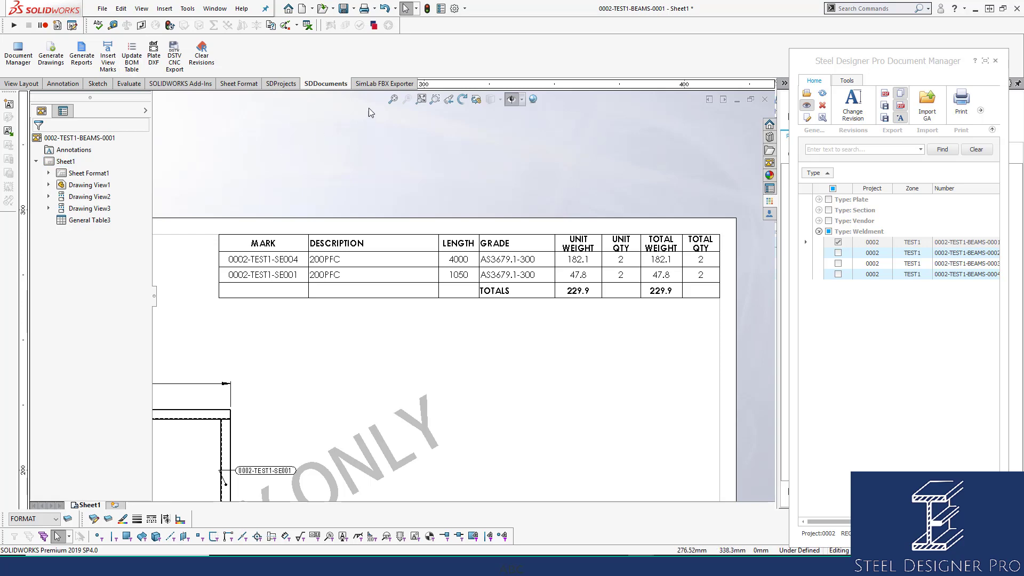
pyautogui.click(393, 100)
pyautogui.scroll(-5, 704, 411)
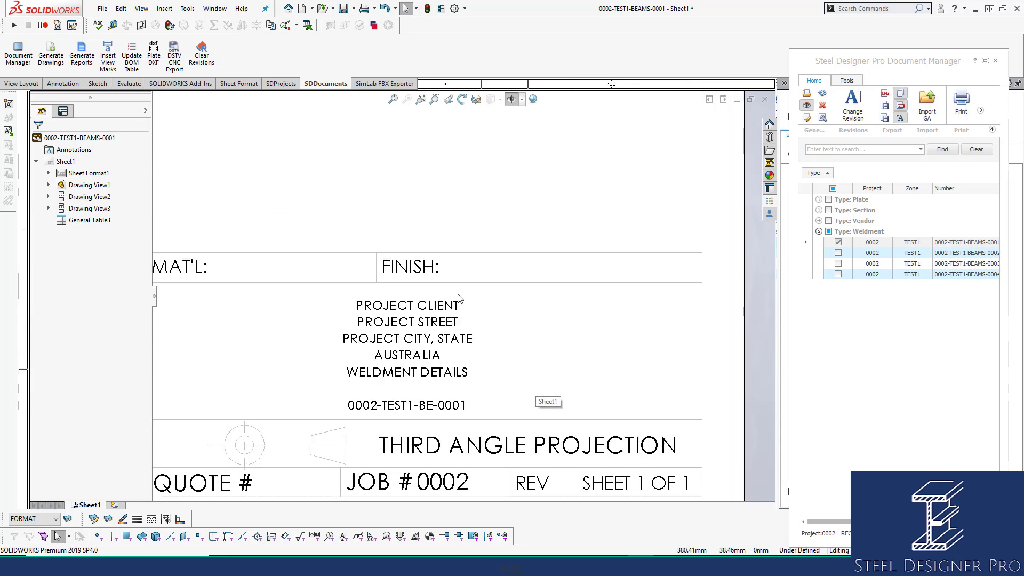
pyautogui.scroll(-3, 395, 442)
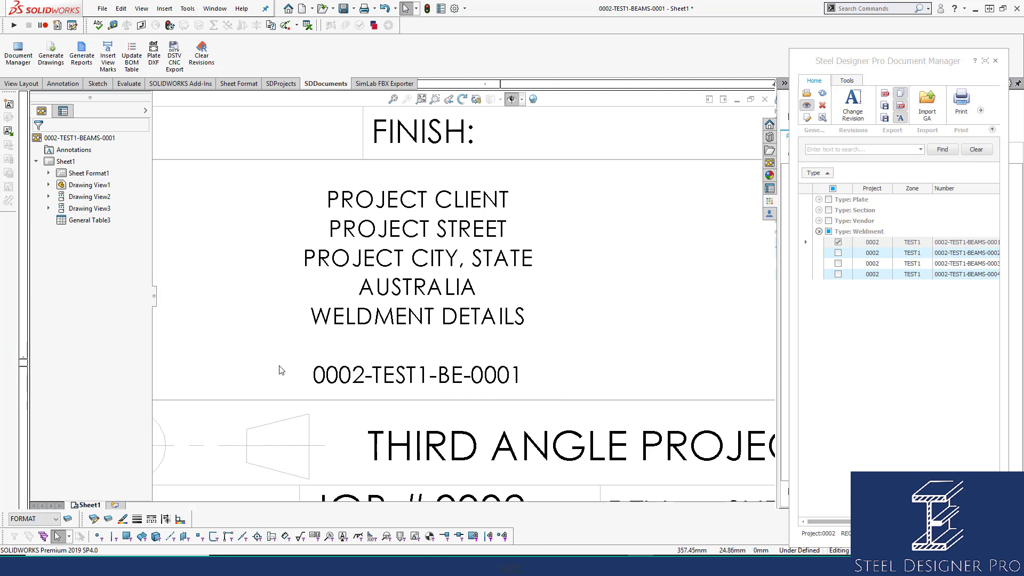
pyautogui.scroll(5, 477, 405)
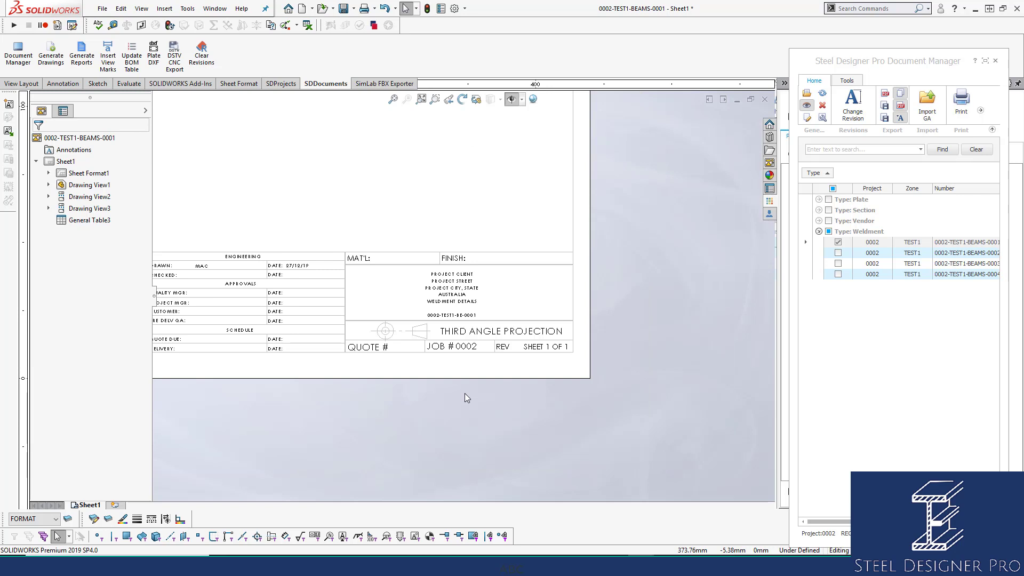
pyautogui.moveTo(270, 282); pyautogui.dragTo(459, 306, button='middle')
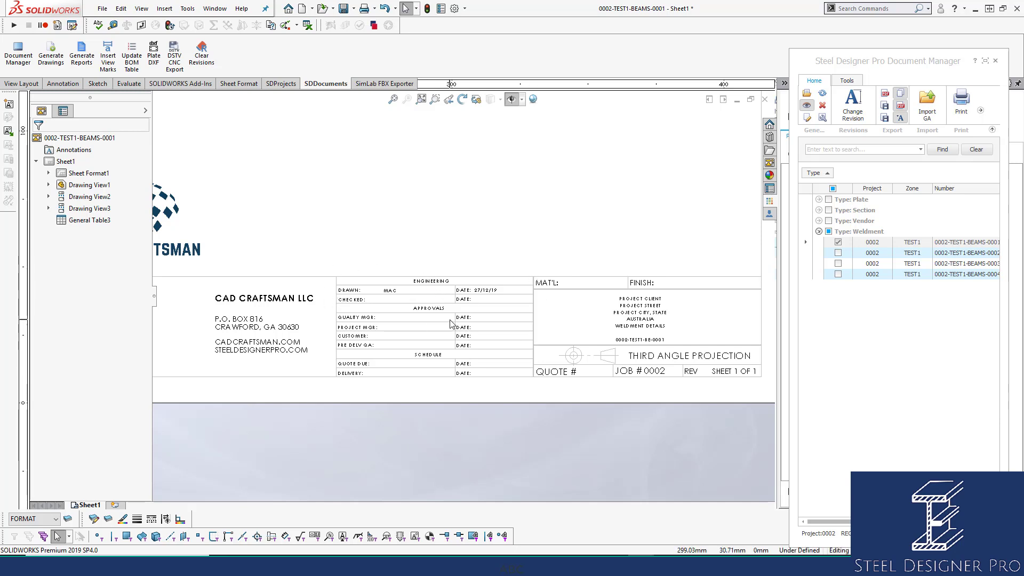
pyautogui.scroll(1, 451, 323)
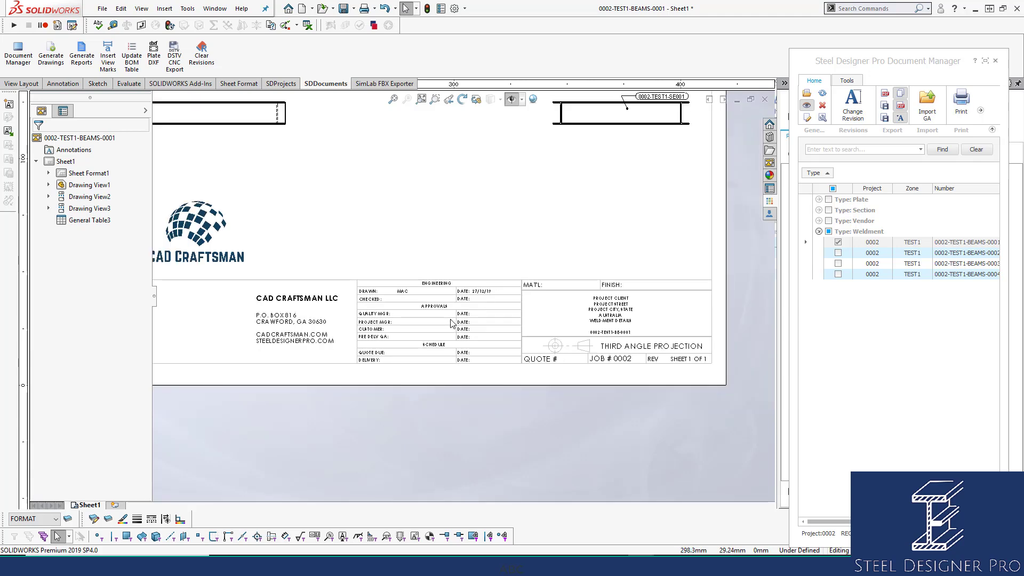
pyautogui.scroll(-1, 451, 324)
pyautogui.scroll(5, 451, 323)
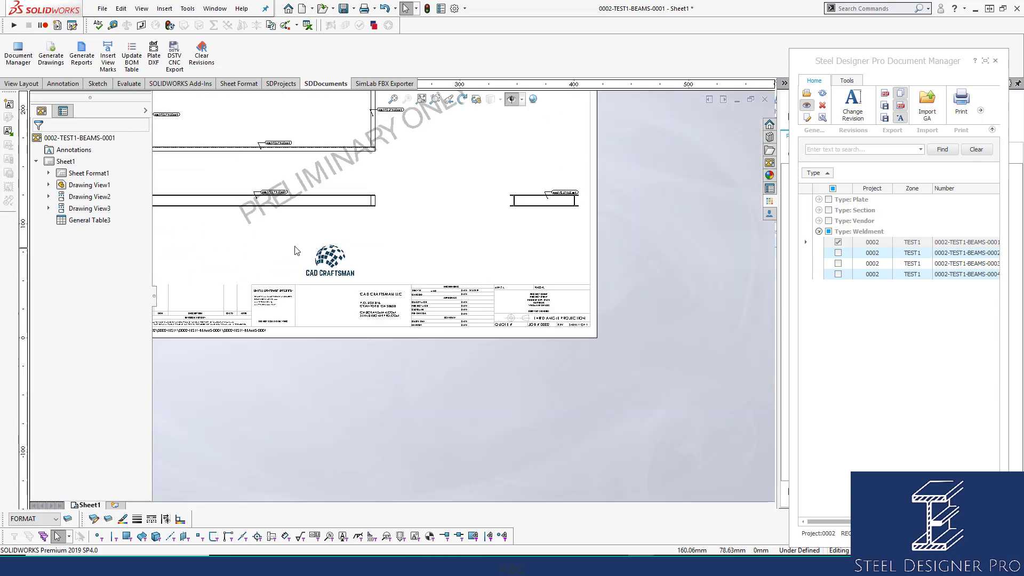
pyautogui.moveTo(295, 249)
pyautogui.mouseDown(button='middle')
pyautogui.moveTo(405, 280)
pyautogui.moveTo(381, 358)
pyautogui.mouseUp(button='middle')
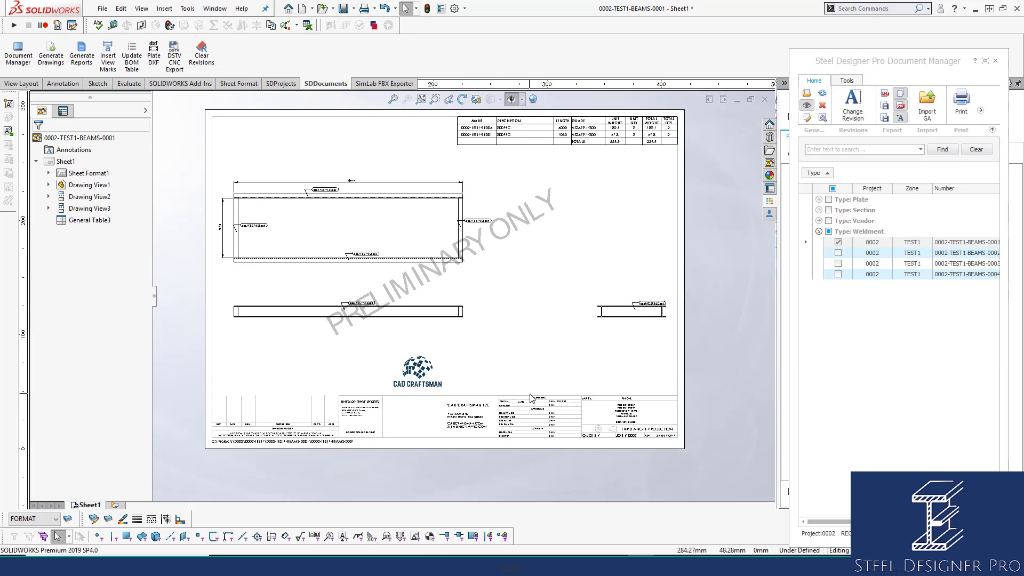
pyautogui.scroll(-2, 321, 393)
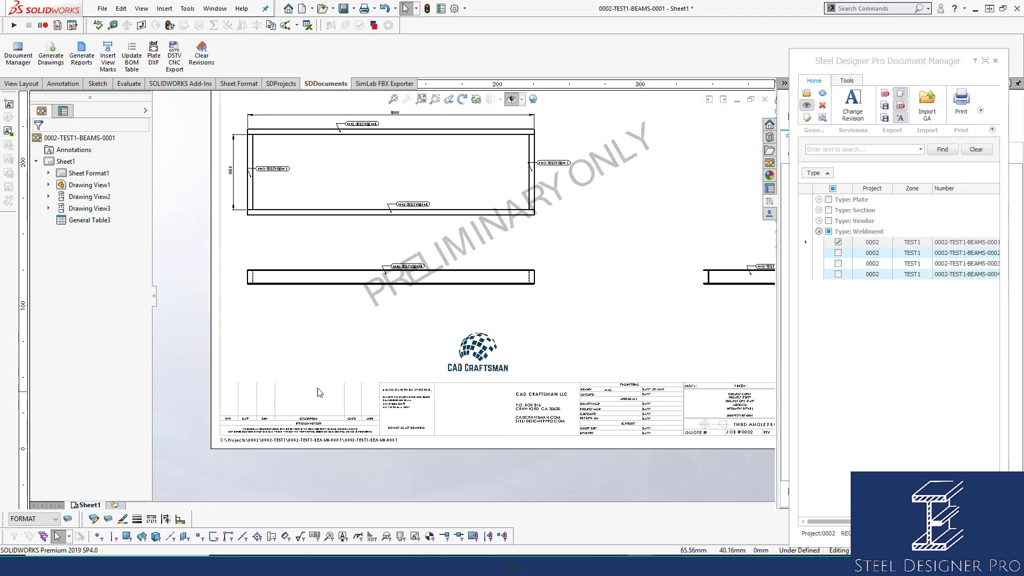
pyautogui.scroll(-1, 314, 408)
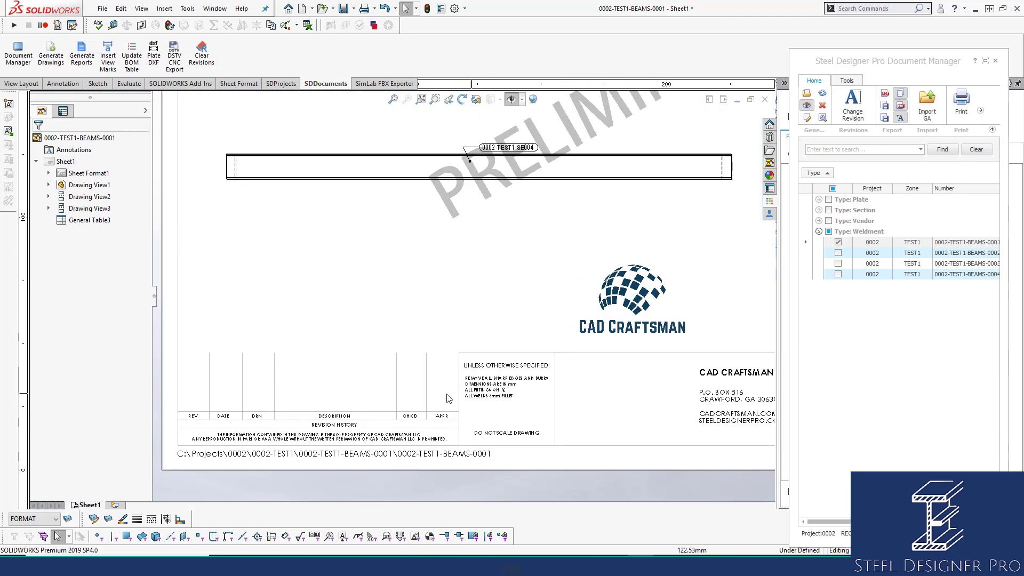
pyautogui.scroll(4, 441, 398)
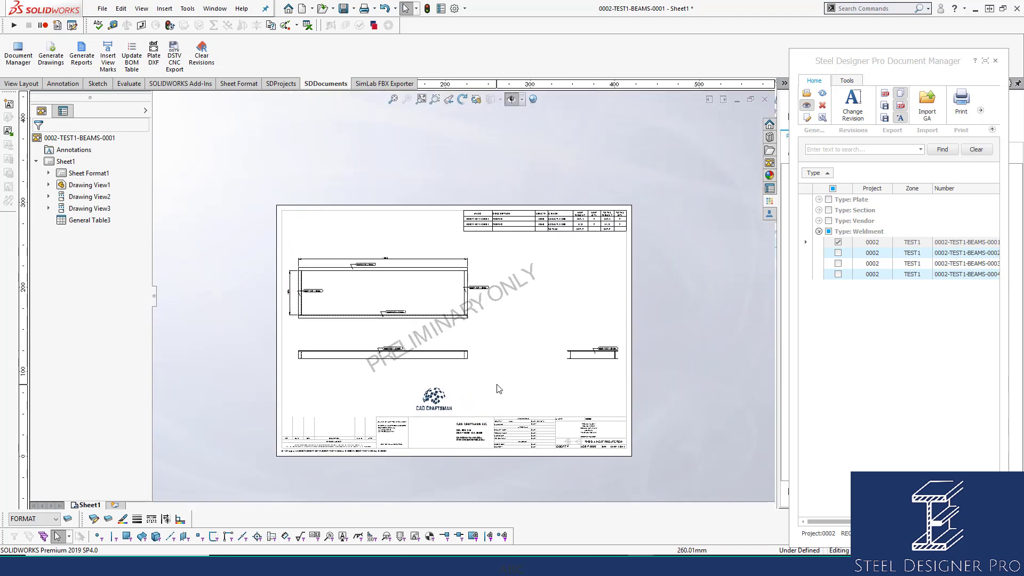
pyautogui.scroll(-1, 498, 389)
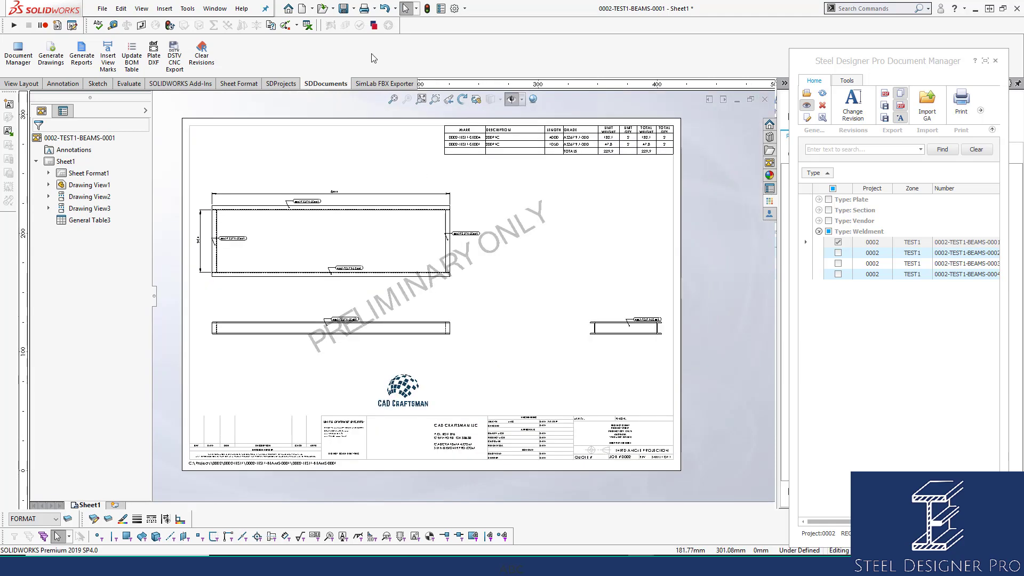
pyautogui.click(766, 101)
# Save all modified documents on closing the drawing, then float and widen the Document Manager
pyautogui.click(454, 258)
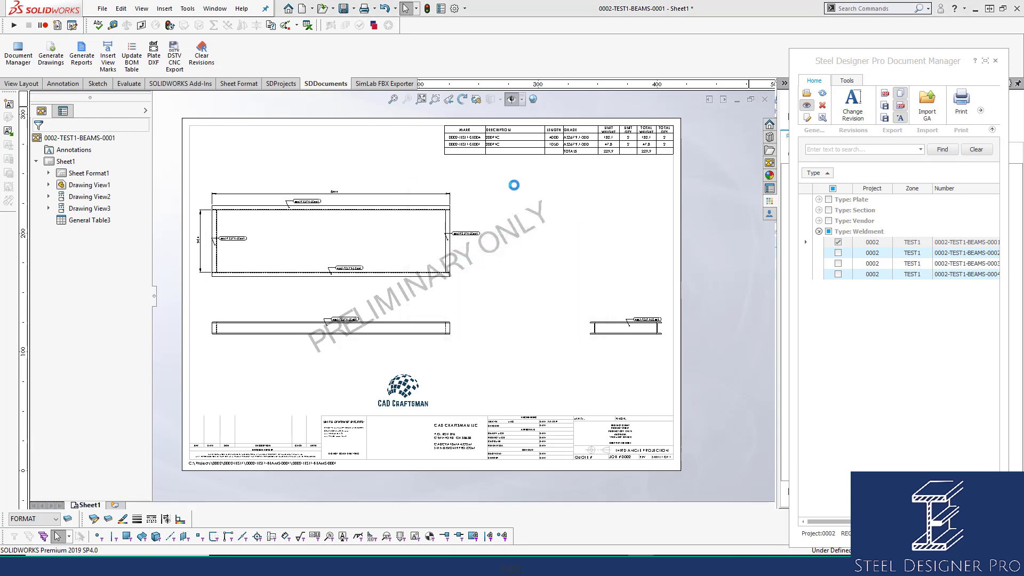
pyautogui.moveTo(885, 63); pyautogui.dragTo(443, 69)
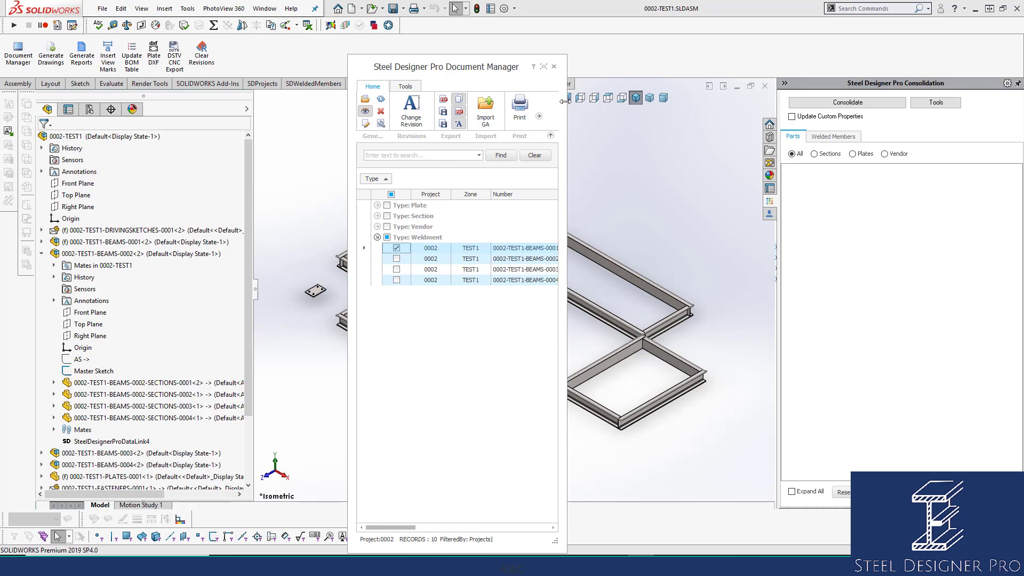
pyautogui.moveTo(567, 101); pyautogui.dragTo(906, 104)
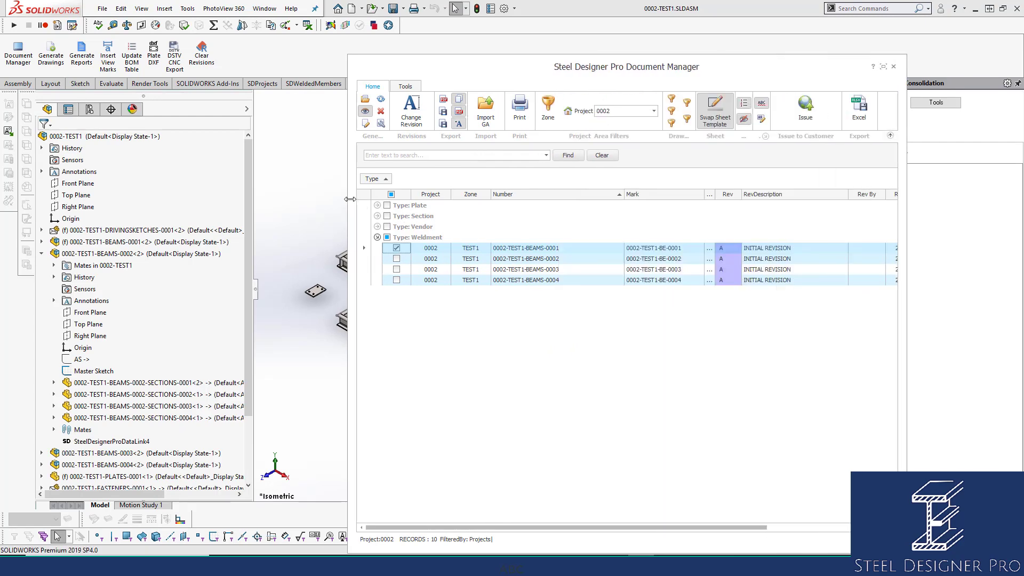
pyautogui.moveTo(348, 197); pyautogui.dragTo(42, 177)
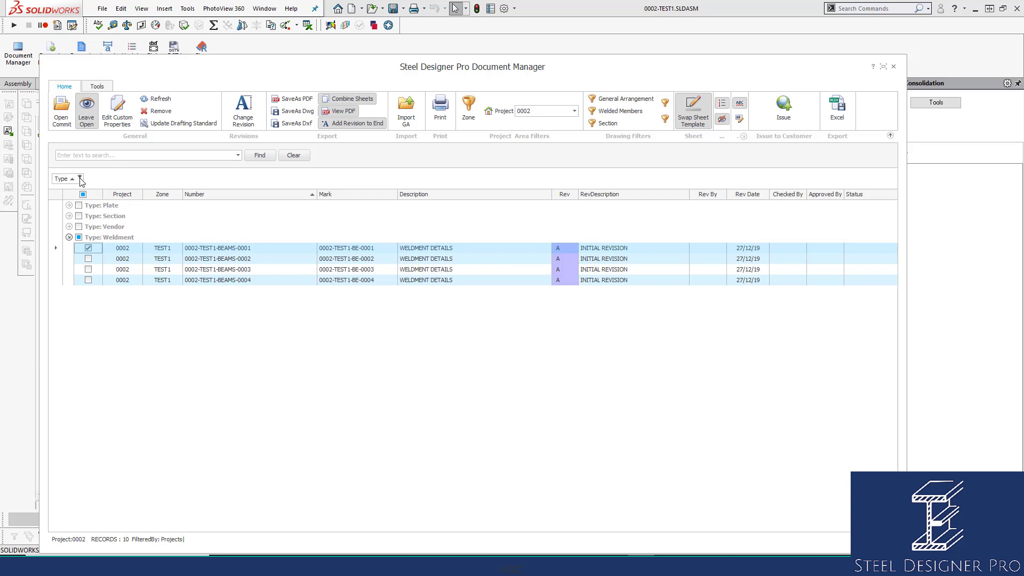
# Clear the document list's grouping so all ten documents show, and close the empty Issue to Customer window
pyautogui.rightClick(119, 178)
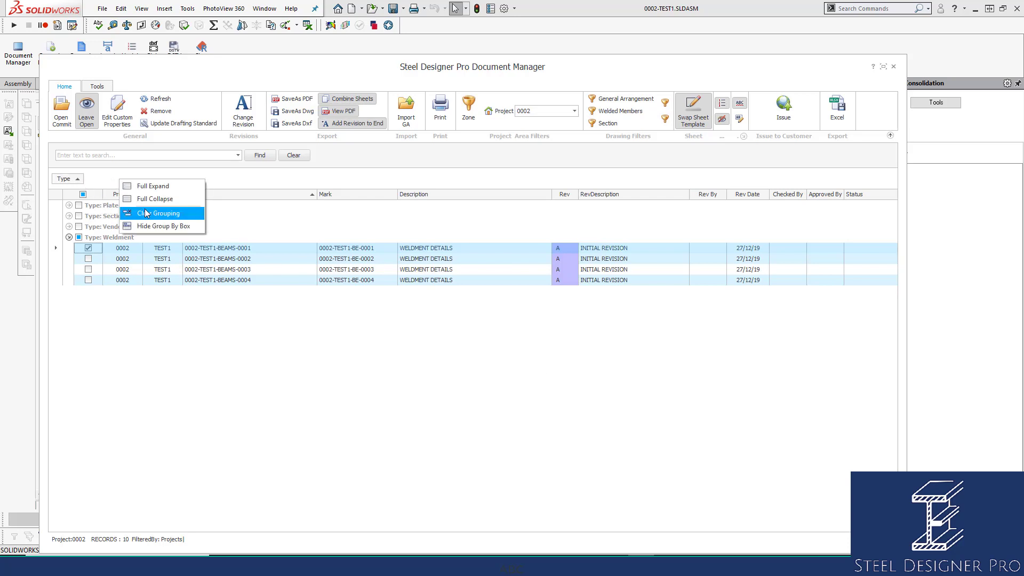
pyautogui.click(147, 214)
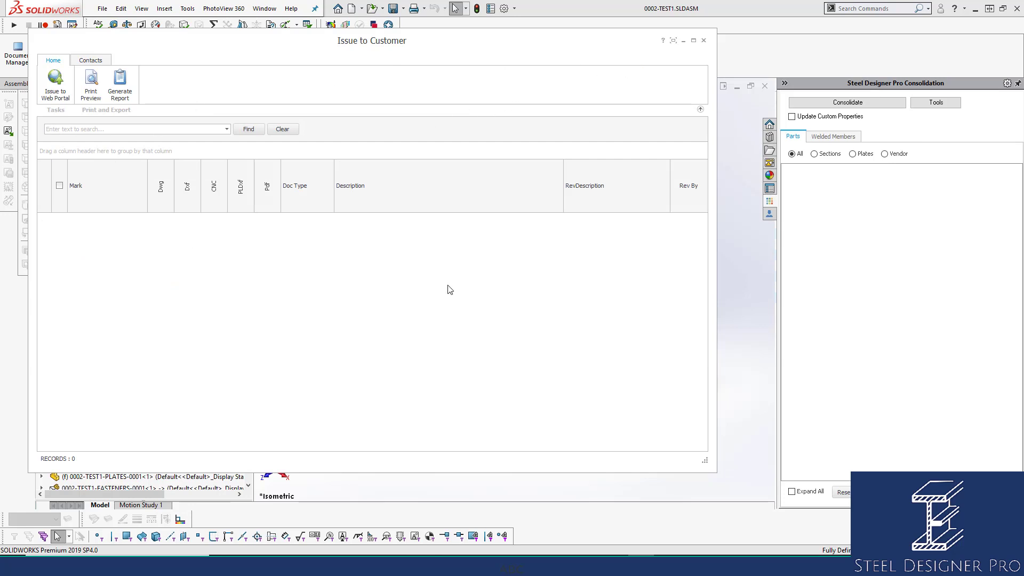
pyautogui.click(705, 41)
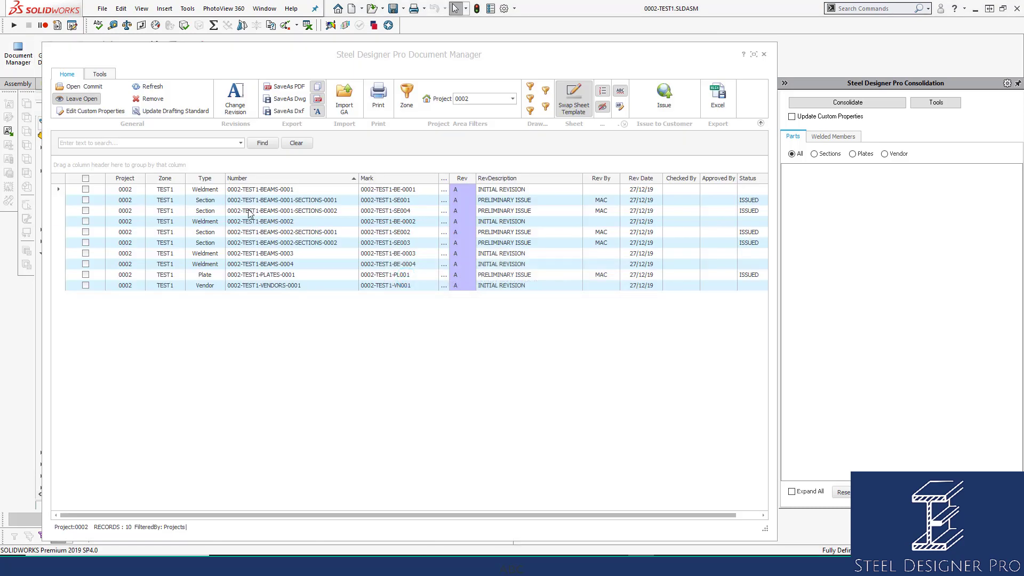
# Group documents by Rev By, check the five revision-A PRELIMINARY ISSUE drawings (PL001, SE001–SE004), then close Issue to Customer
pyautogui.click(601, 178)
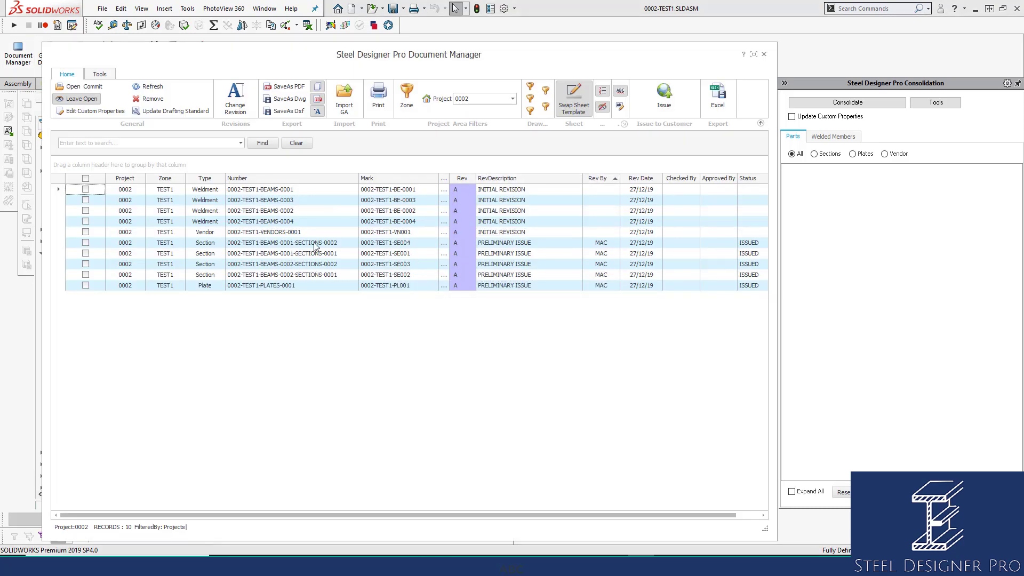
pyautogui.moveTo(597, 178); pyautogui.dragTo(504, 166)
pyautogui.click(71, 204)
pyautogui.click(81, 203)
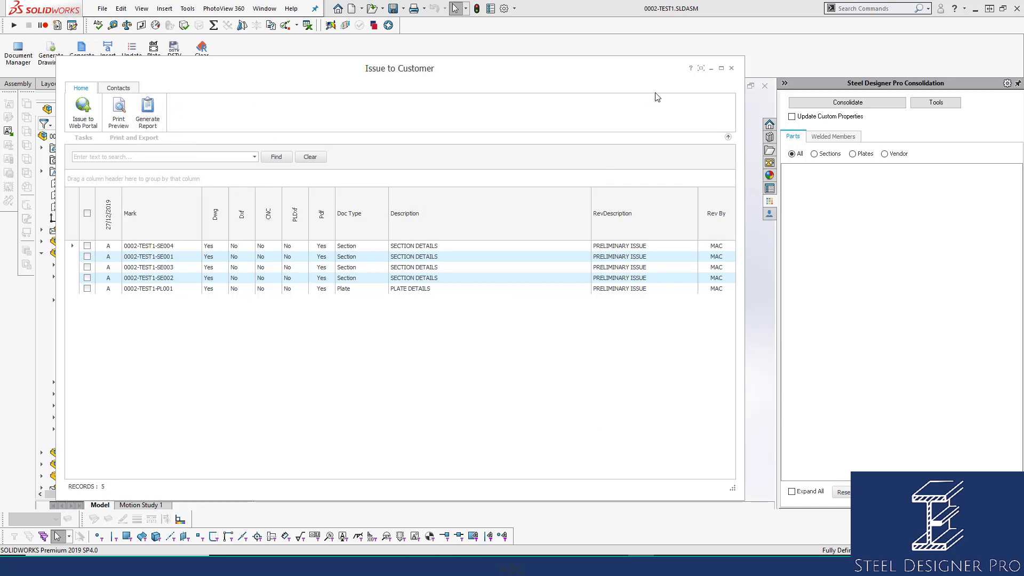
pyautogui.click(732, 69)
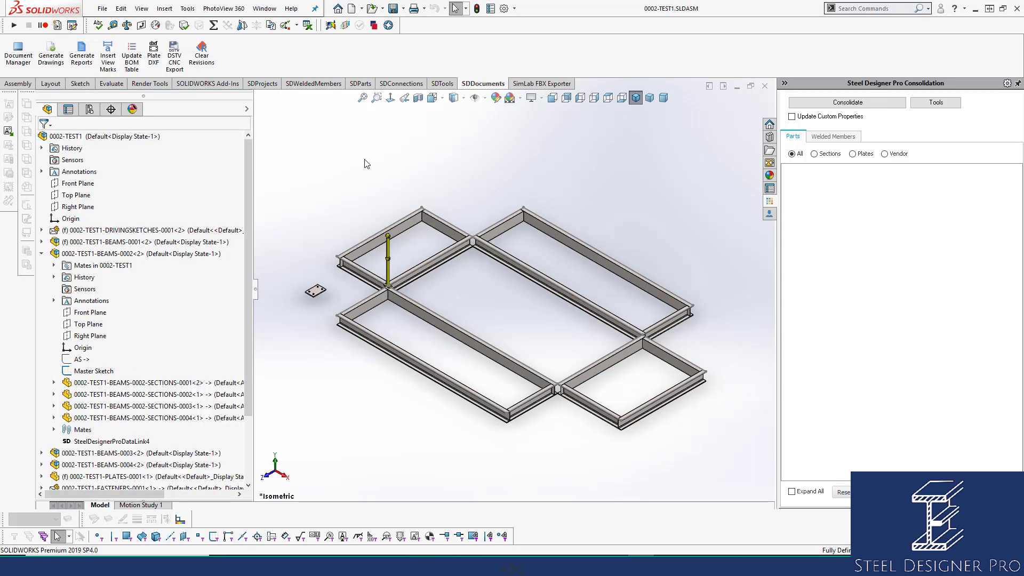